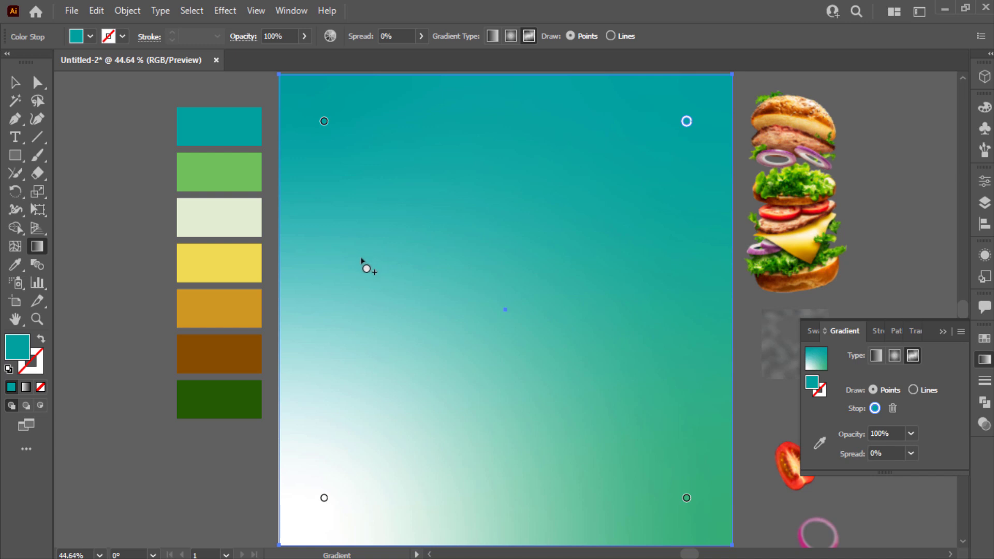
- Add two points across the middle of the freeform gradient, coloring the left one with the green swatch and the right one with the pale green
{"action": "left_click", "coordinate": [361, 258]}
{"action": "left_click", "coordinate": [648, 268]}
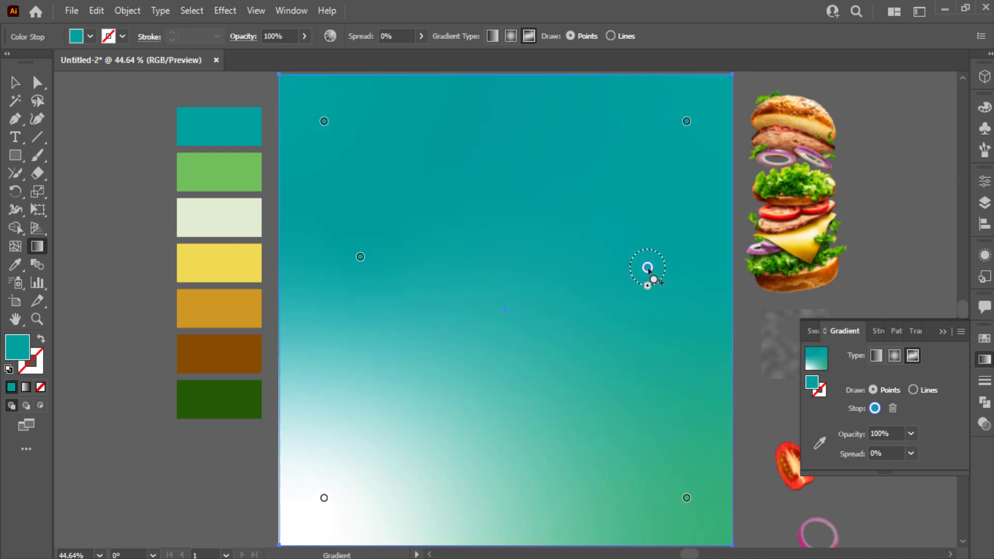
{"action": "left_click", "coordinate": [360, 257]}
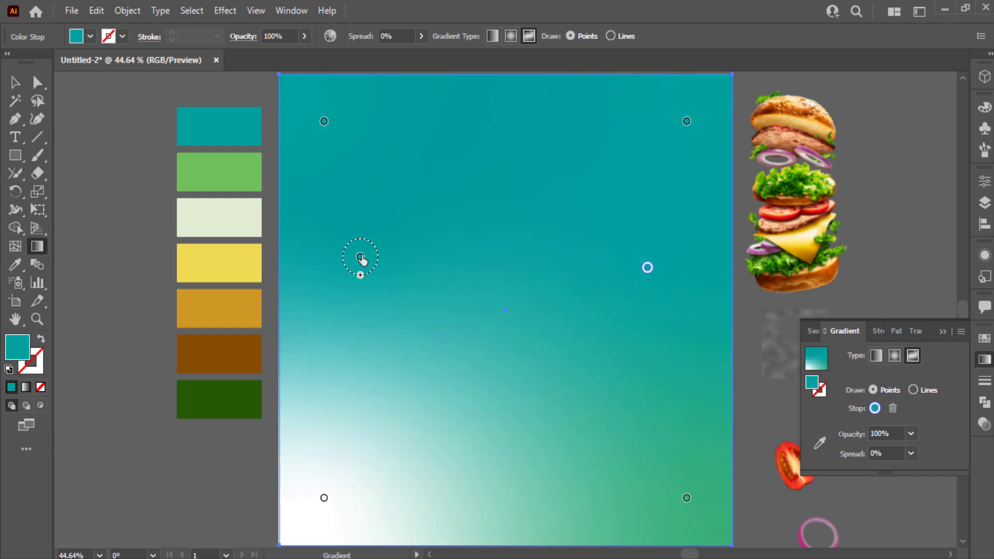
{"action": "left_click", "coordinate": [820, 444]}
{"action": "left_click", "coordinate": [241, 171]}
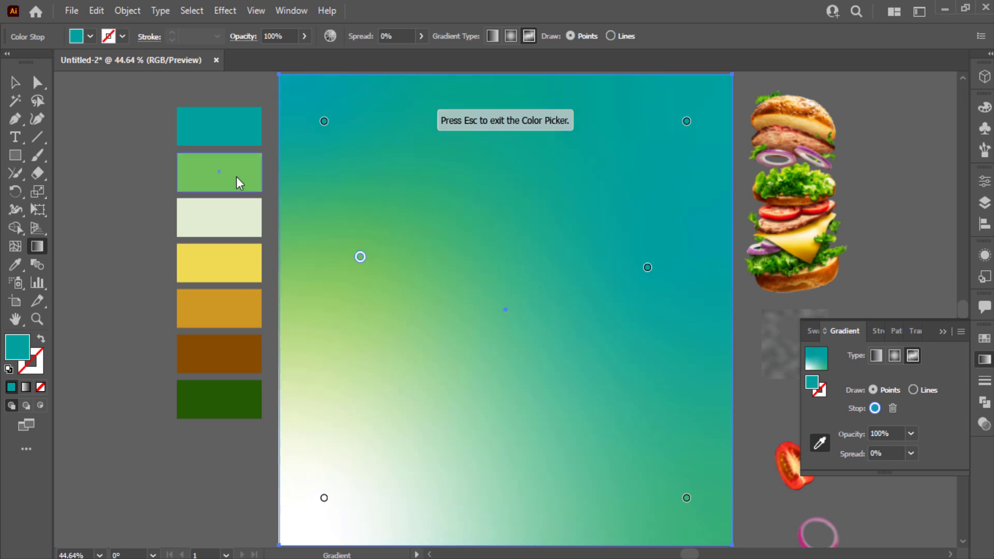
{"action": "left_click", "coordinate": [647, 268]}
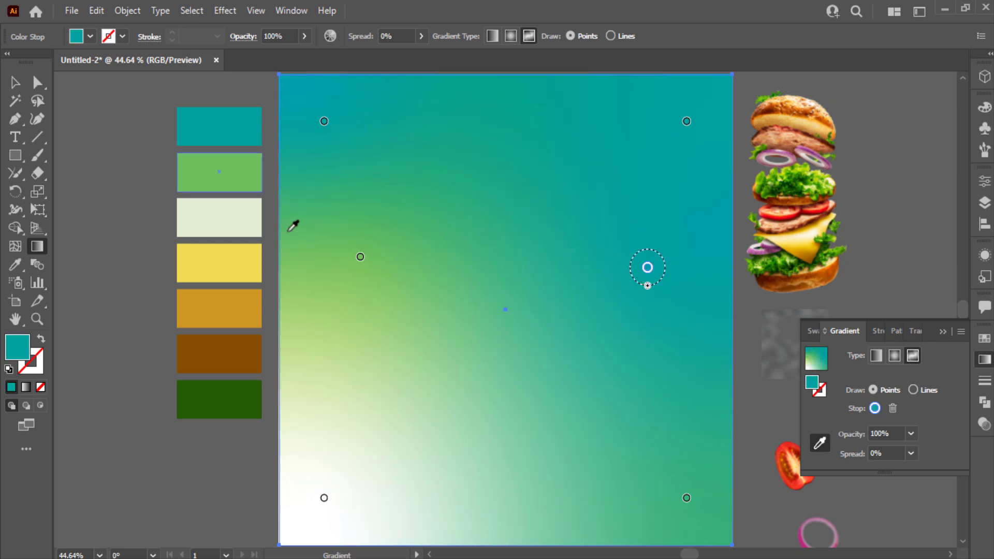
{"action": "left_click", "coordinate": [242, 226]}
- Color the lower-left gradient point with the yellow swatch and the lower-right point with the ochre swatch
{"action": "left_click", "coordinate": [321, 492]}
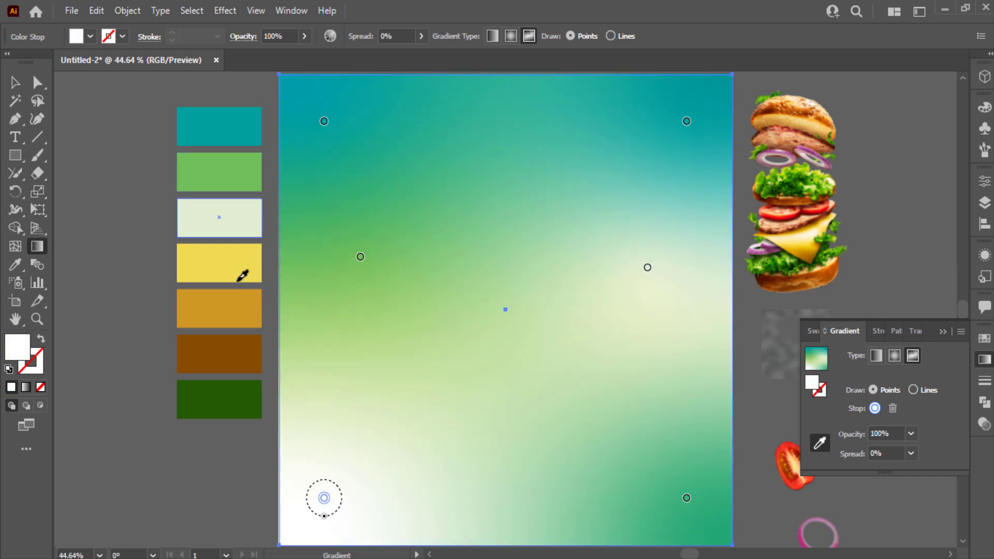
{"action": "left_click", "coordinate": [238, 274]}
{"action": "left_click", "coordinate": [685, 505]}
{"action": "left_click", "coordinate": [236, 293]}
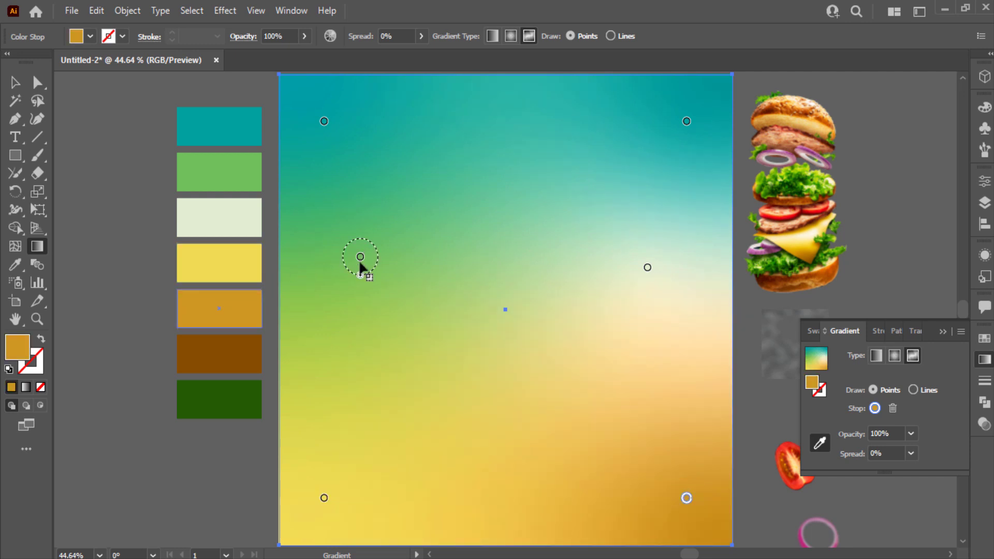
- Reposition the freeform gradient points to soften the color blend, with a spread of 25% for the ochre point and 13% for the yellow point
{"action": "mouse_move", "coordinate": [364, 278]}
{"action": "left_mouse_down"}
{"action": "mouse_move", "coordinate": [363, 263]}
{"action": "mouse_move", "coordinate": [366, 273]}
{"action": "left_mouse_up"}
{"action": "left_click_drag", "start_coordinate": [323, 134], "coordinate": [367, 156]}
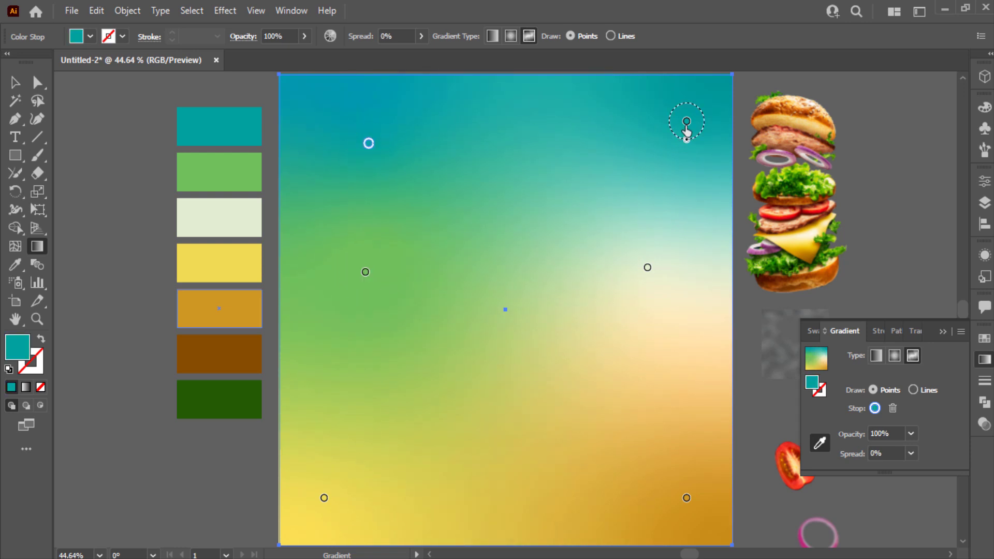
{"action": "left_click_drag", "start_coordinate": [686, 133], "coordinate": [674, 143]}
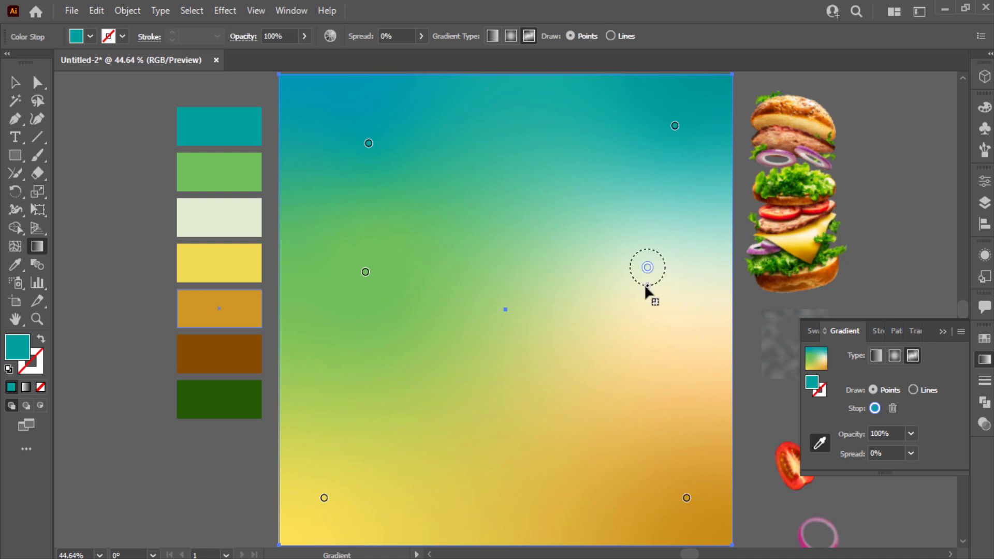
{"action": "left_click_drag", "start_coordinate": [645, 270], "coordinate": [633, 316]}
{"action": "left_click_drag", "start_coordinate": [324, 497], "coordinate": [353, 479]}
{"action": "left_click_drag", "start_coordinate": [687, 498], "coordinate": [662, 521]}
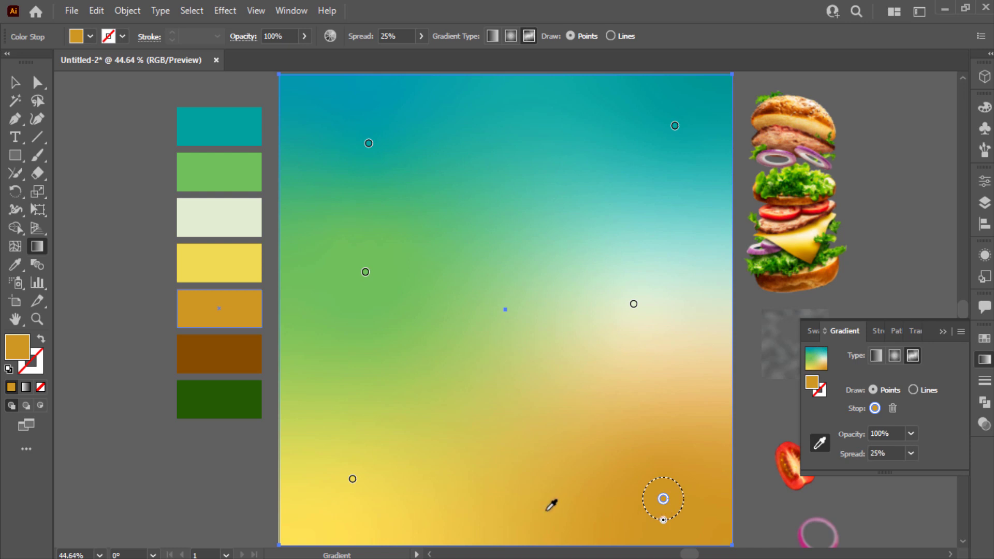
{"action": "left_click_drag", "start_coordinate": [354, 497], "coordinate": [354, 499]}
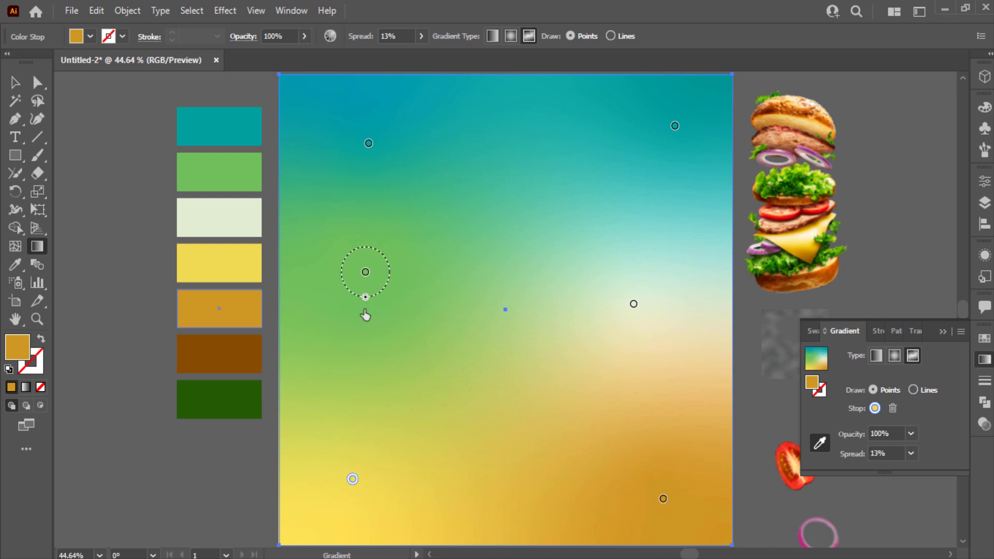
{"action": "left_click_drag", "start_coordinate": [369, 143], "coordinate": [390, 178]}
{"action": "left_click", "coordinate": [15, 82]}
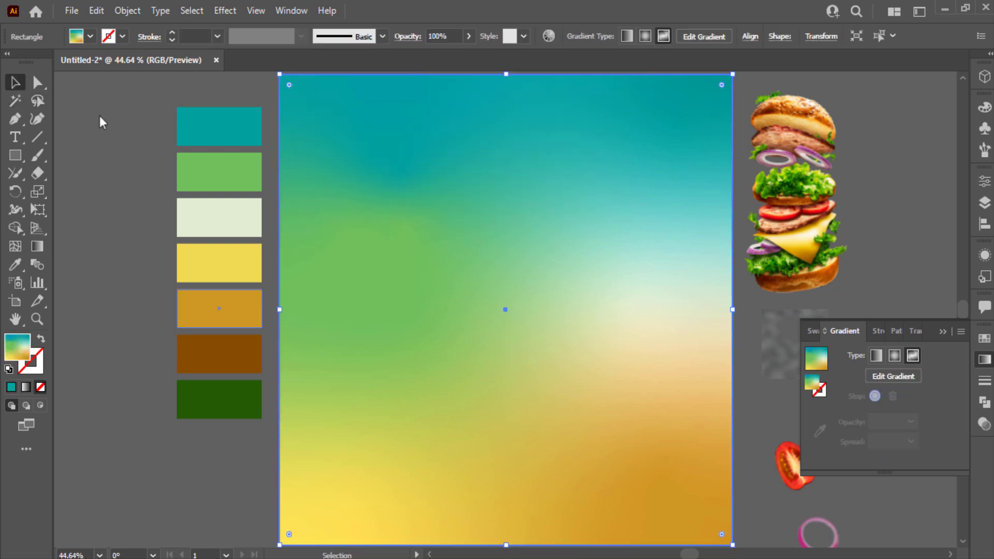
- Bring the Noise.png image to the front and enlarge it to cover the whole artboard
{"action": "left_click", "coordinate": [942, 332]}
{"action": "left_click", "coordinate": [859, 342]}
{"action": "right_click", "coordinate": [803, 353]}
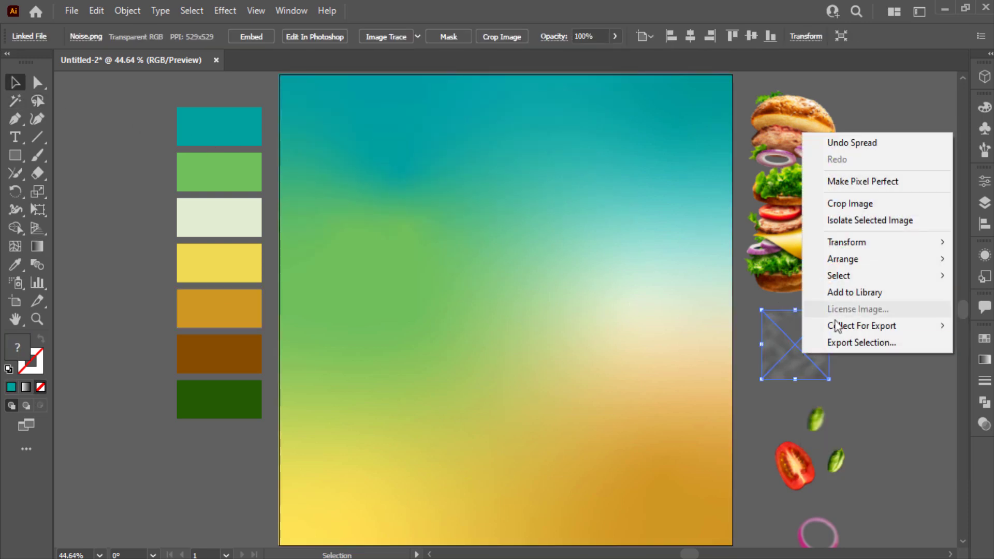
{"action": "mouse_move", "coordinate": [887, 263]}
{"action": "left_click", "coordinate": [785, 259]}
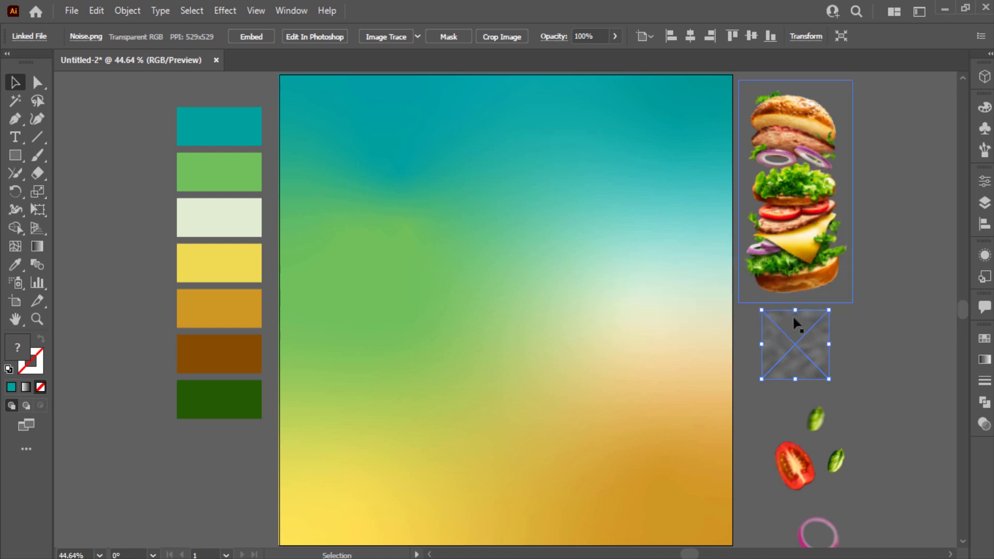
{"action": "left_click_drag", "start_coordinate": [801, 352], "coordinate": [731, 546]}
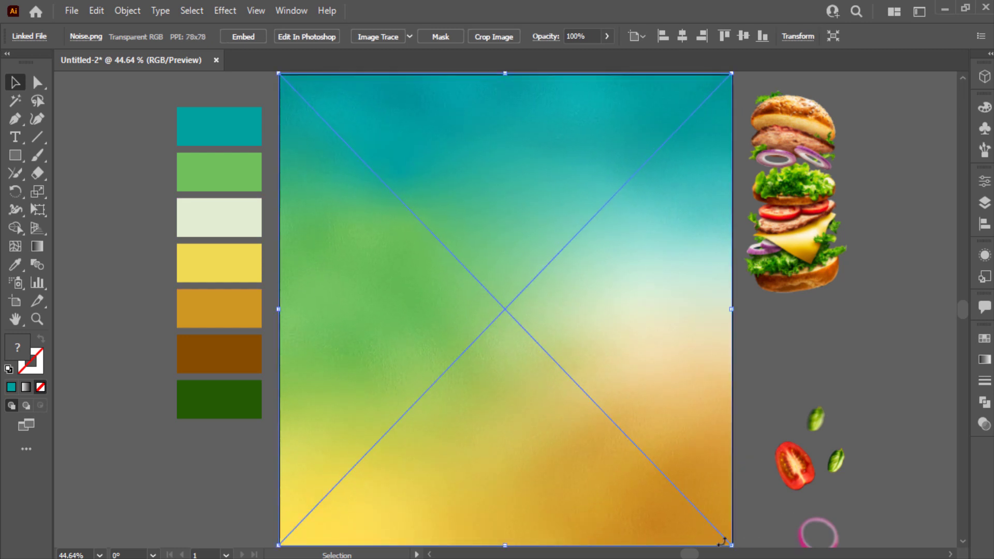
- Set the noise image's blend mode to Overlay and deselect it
{"action": "left_click", "coordinate": [984, 424]}
{"action": "left_click", "coordinate": [816, 355]}
{"action": "left_click", "coordinate": [850, 197]}
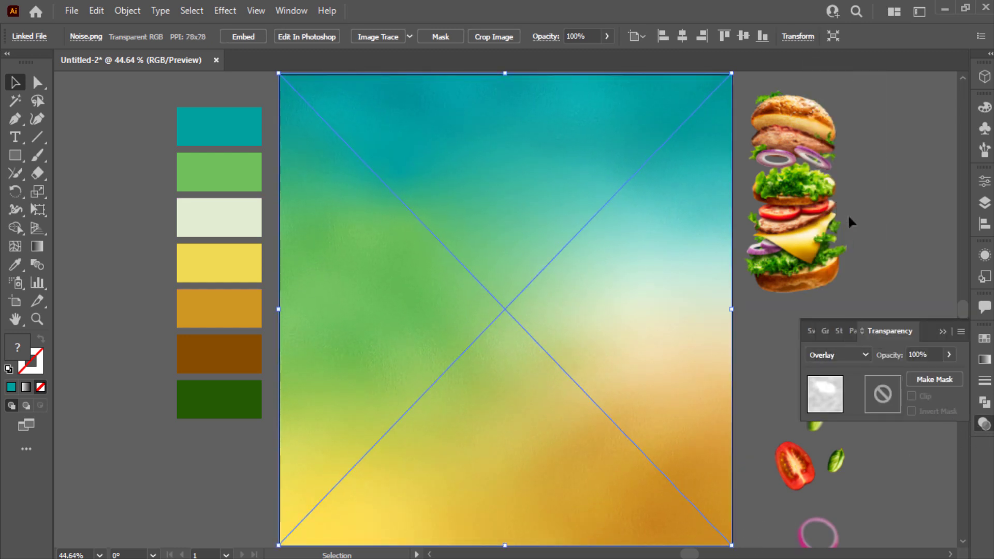
{"action": "left_click", "coordinate": [939, 331]}
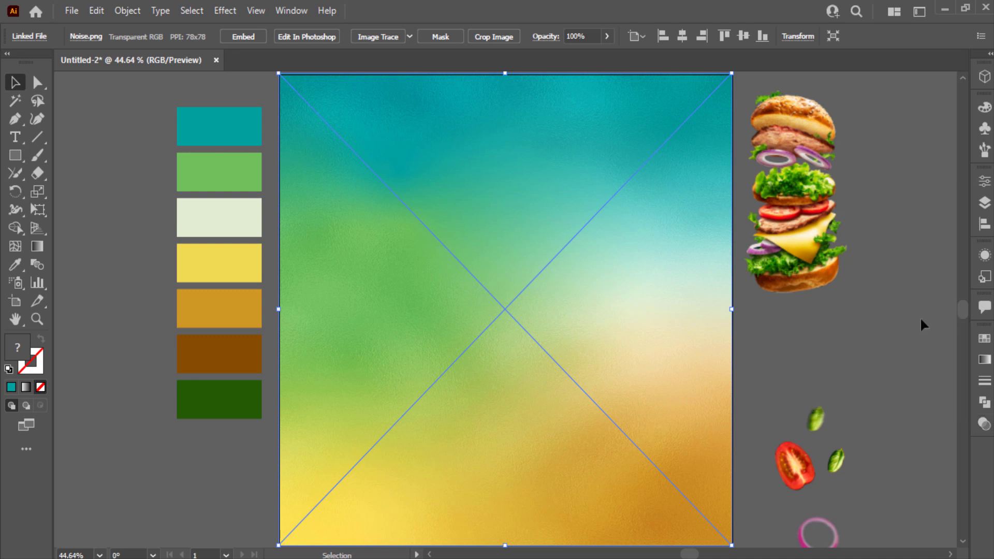
{"action": "left_click", "coordinate": [921, 326]}
- Bring the floating burger image to the front and place it enlarged on the right half of the artboard
{"action": "left_click", "coordinate": [821, 265]}
{"action": "right_click", "coordinate": [822, 264]}
{"action": "mouse_move", "coordinate": [884, 401]}
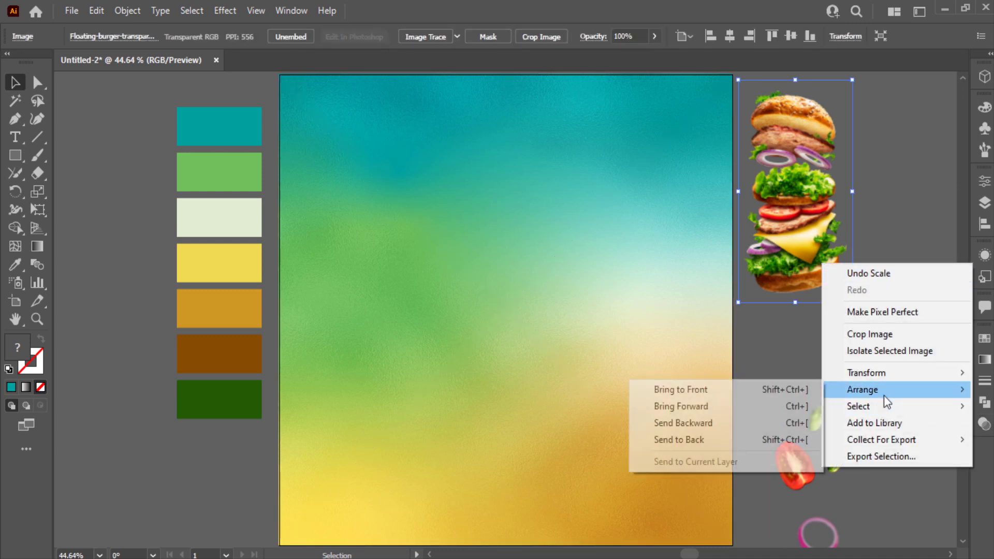
{"action": "left_click", "coordinate": [772, 388]}
{"action": "left_click_drag", "start_coordinate": [784, 279], "coordinate": [543, 303]}
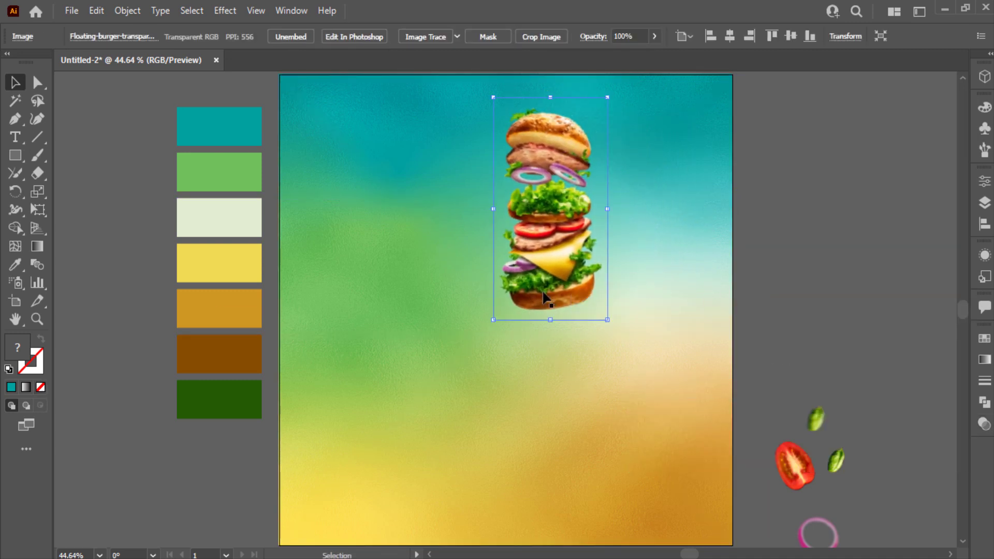
{"action": "left_click_drag", "start_coordinate": [657, 402], "coordinate": [635, 409]}
{"action": "left_click_drag", "start_coordinate": [685, 511], "coordinate": [697, 521]}
{"action": "left_click", "coordinate": [861, 365]}
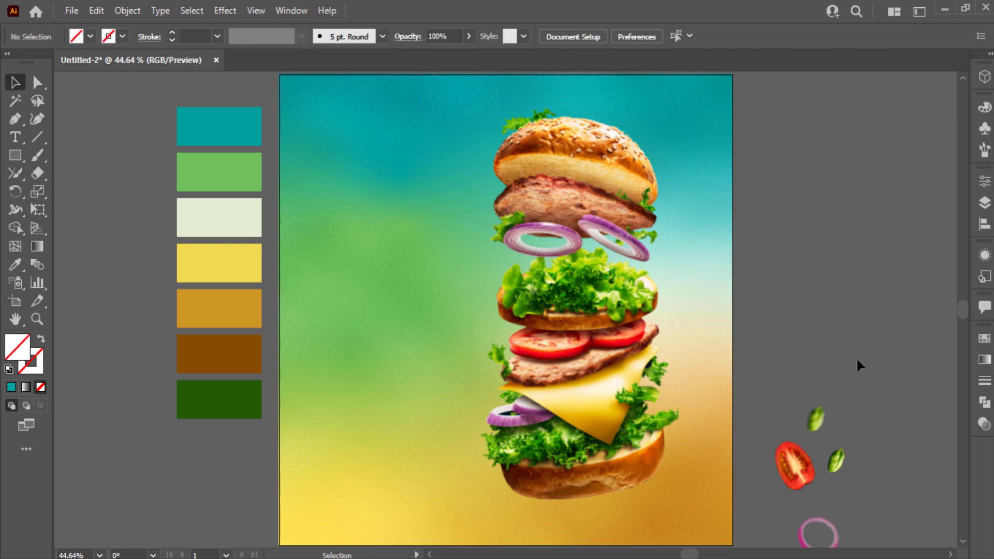
- Draw a circle on the empty area beside the artboard and fill it with a black-to-white radial gradient
{"action": "left_click_drag", "start_coordinate": [15, 155], "coordinate": [80, 192]}
{"action": "left_click_drag", "start_coordinate": [852, 177], "coordinate": [909, 236]}
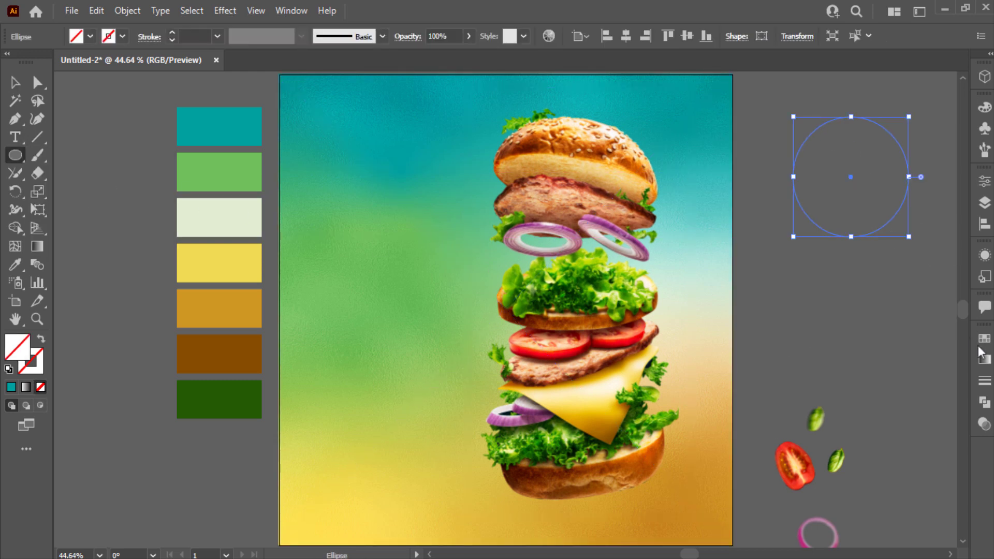
{"action": "left_click", "coordinate": [985, 360]}
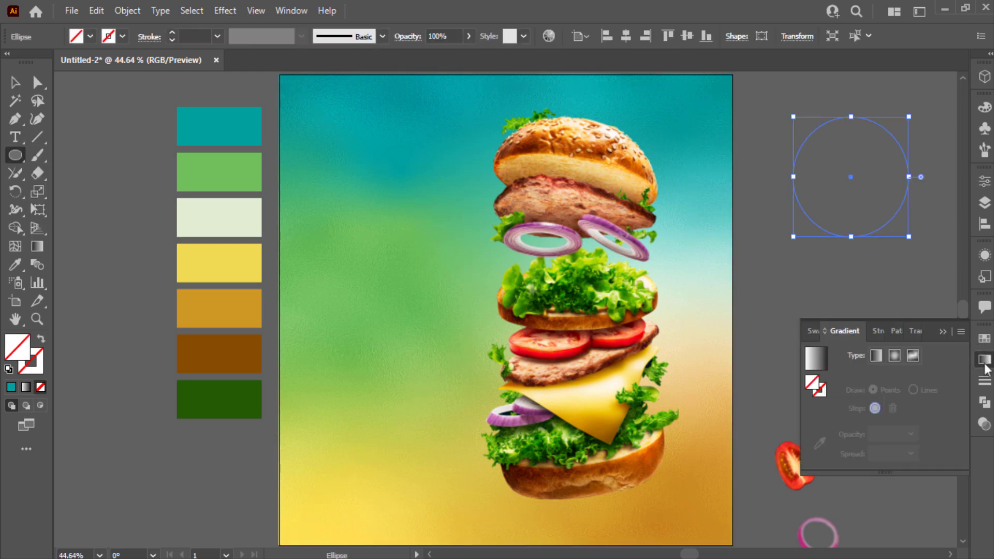
{"action": "left_click", "coordinate": [894, 356]}
- Set the circle's blend mode to Multiply and its inner gradient stop to black
{"action": "left_click", "coordinate": [915, 330]}
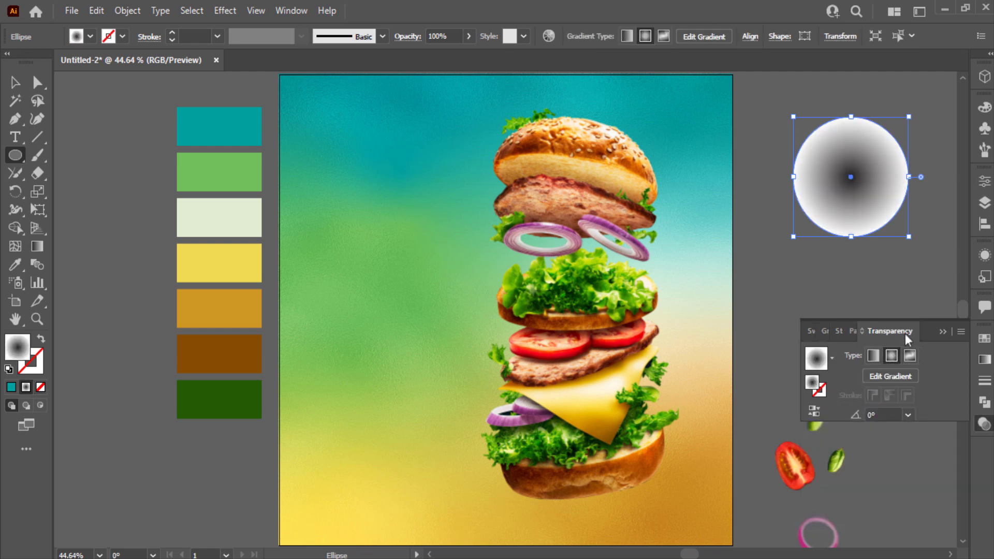
{"action": "left_click", "coordinate": [823, 355]}
{"action": "left_click", "coordinate": [841, 108]}
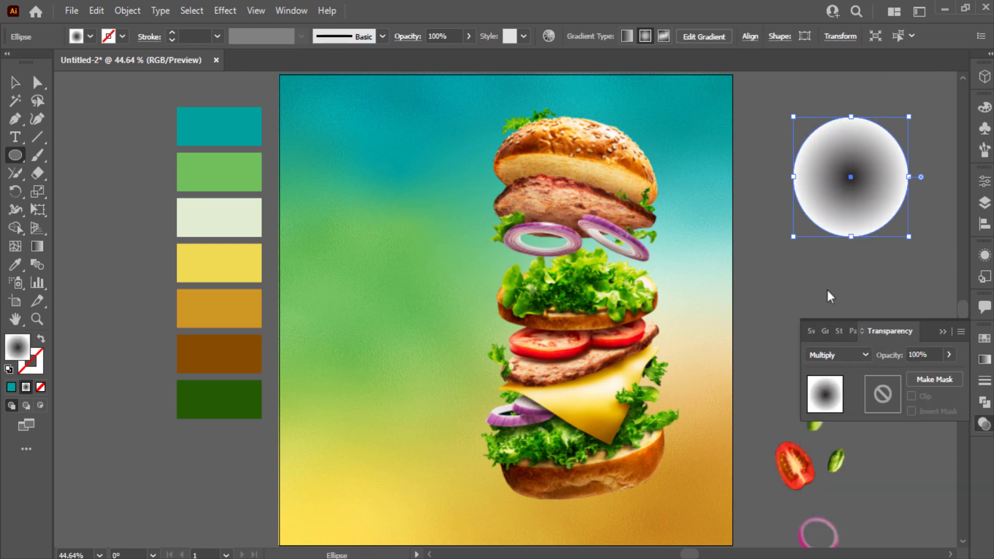
{"action": "left_click", "coordinate": [825, 331]}
{"action": "double_click", "coordinate": [812, 472]}
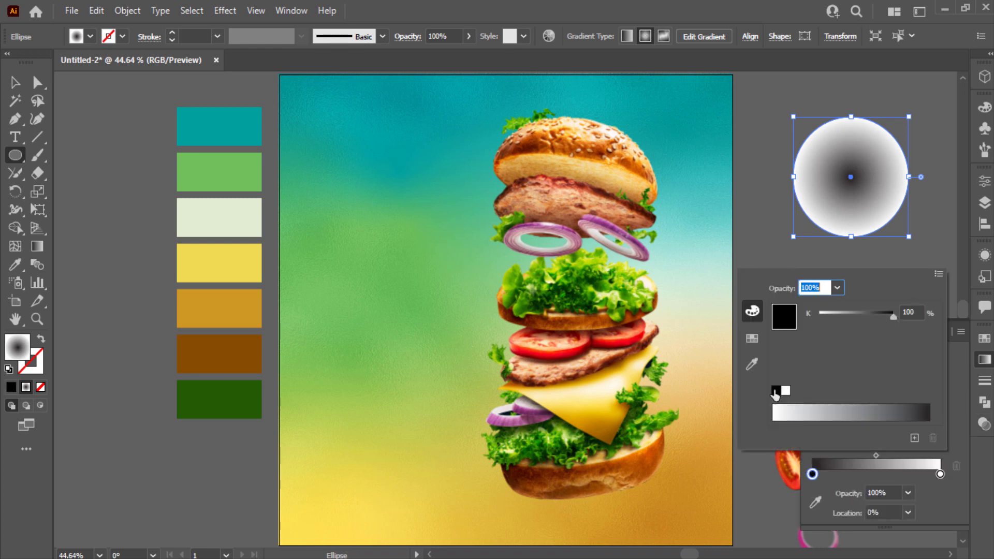
{"action": "key", "text": "Escape"}
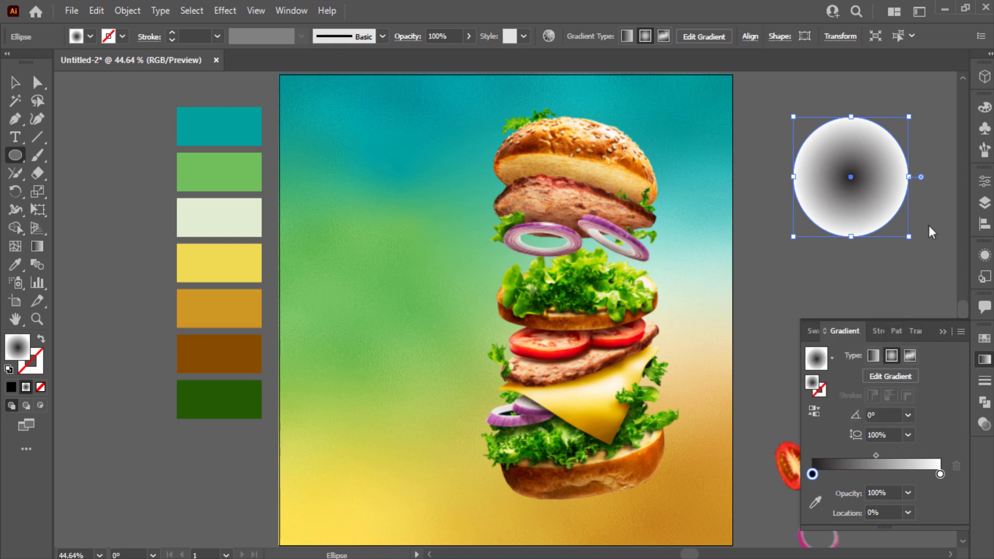
- Flatten the circle into a wide shadow ellipse beneath the burger and shift its gradient midpoint to 39.3855%
{"action": "left_click", "coordinate": [850, 240]}
{"action": "type", "text": "1"}
{"action": "key", "text": "Escape"}
{"action": "key", "text": "v"}
{"action": "left_click_drag", "start_coordinate": [850, 239], "coordinate": [627, 509]}
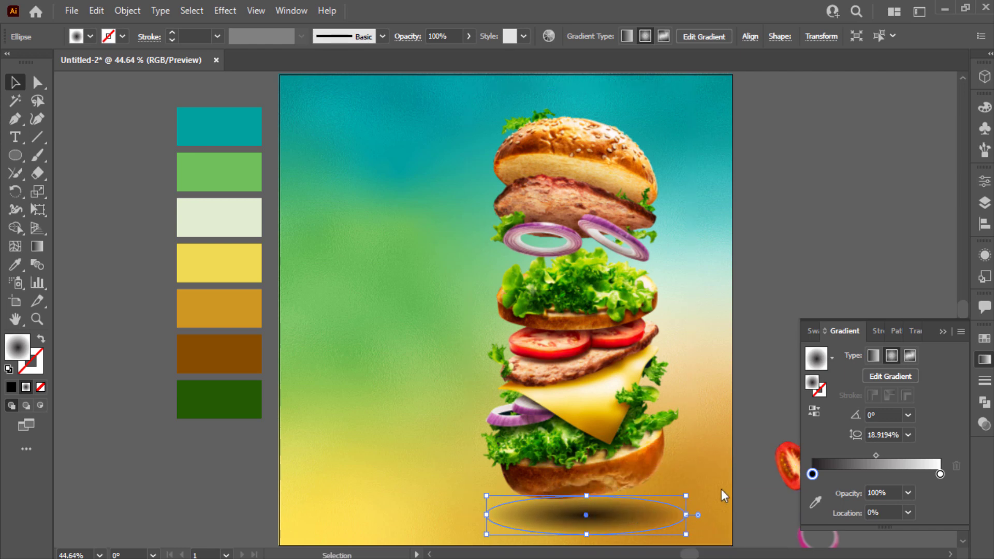
{"action": "mouse_move", "coordinate": [876, 455]}
{"action": "left_mouse_down"}
{"action": "mouse_move", "coordinate": [823, 456]}
{"action": "mouse_move", "coordinate": [864, 455]}
{"action": "left_mouse_up"}
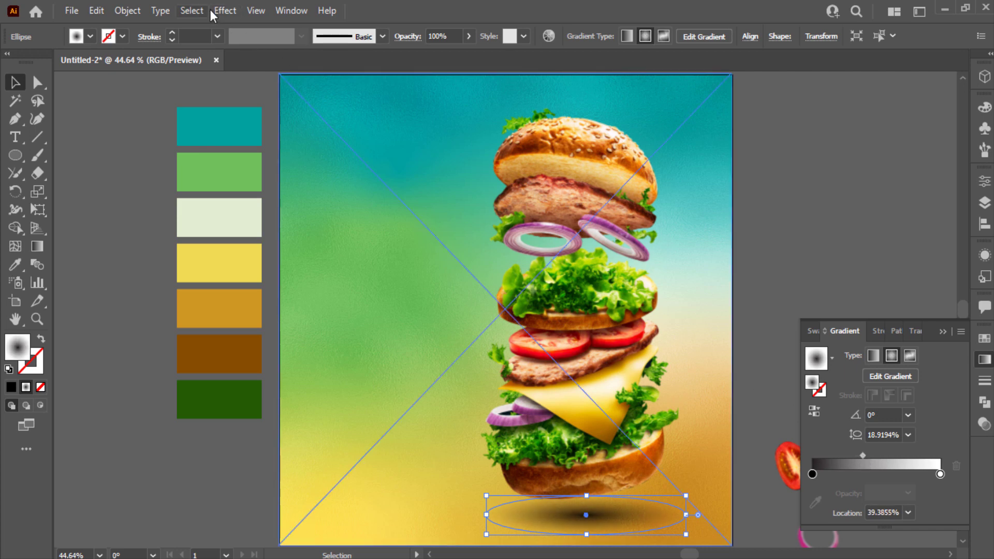
- Apply a Gaussian Blur with a radius of 7.4787 pixels to the shadow ellipse
{"action": "left_click", "coordinate": [225, 11]}
{"action": "mouse_move", "coordinate": [332, 265]}
{"action": "left_click", "coordinate": [406, 263]}
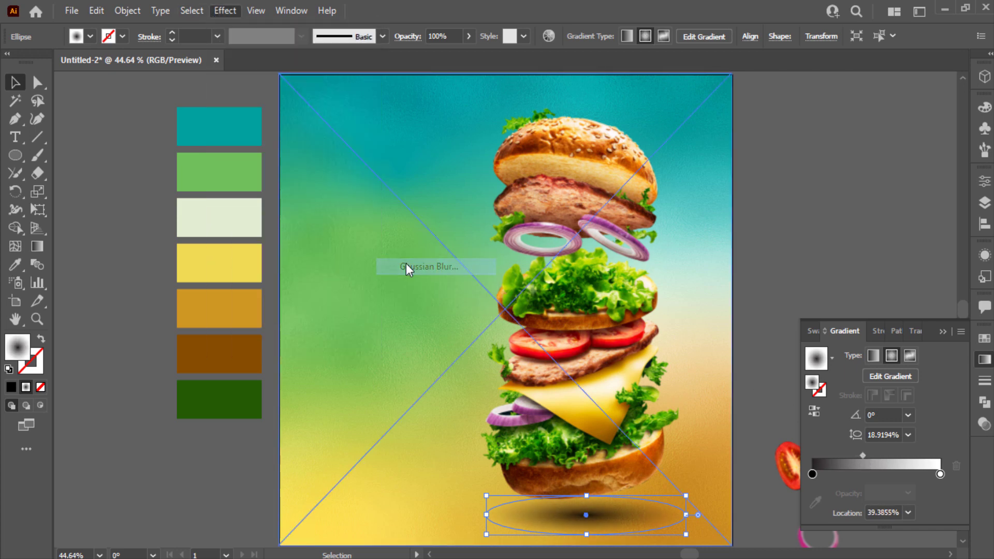
{"action": "left_click_drag", "start_coordinate": [740, 268], "coordinate": [743, 268]}
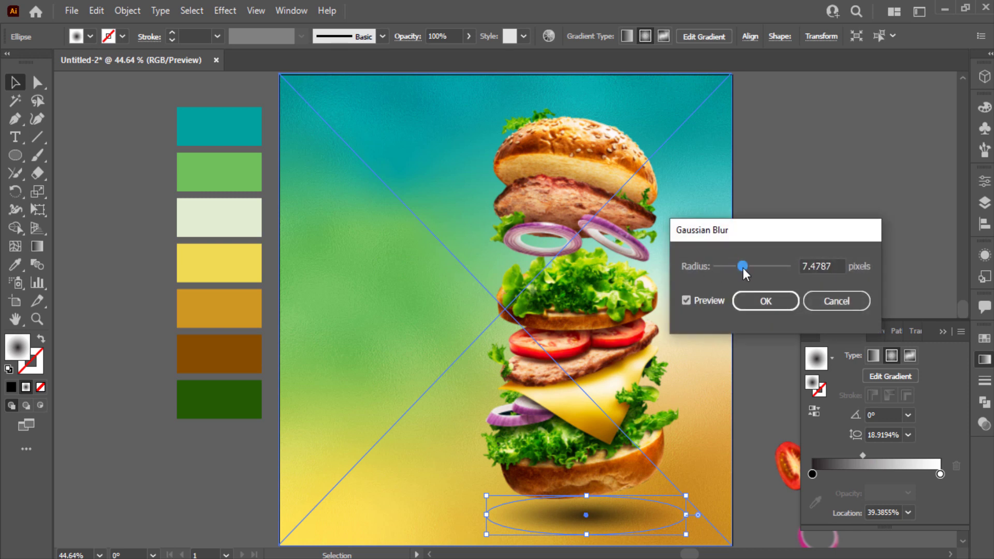
{"action": "left_click", "coordinate": [755, 305]}
{"action": "left_click", "coordinate": [755, 306]}
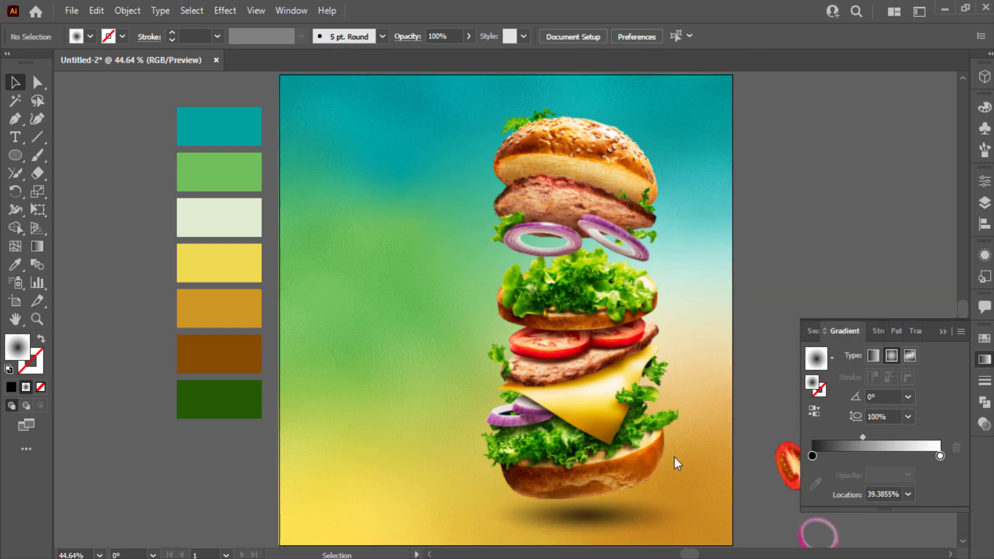
- Flatten the shadow ellipse slightly more and position it closer beneath the burger's bottom bun
{"action": "left_click", "coordinate": [644, 513]}
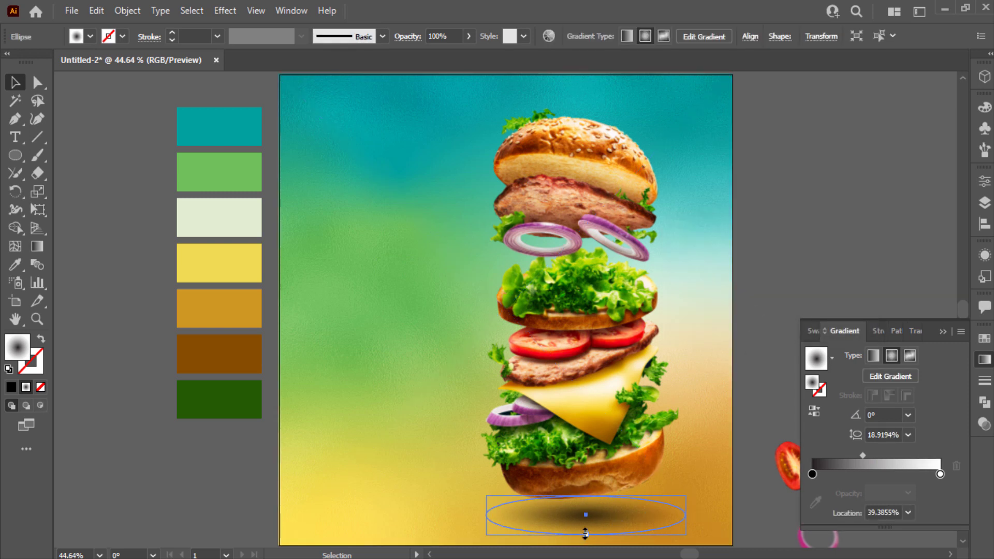
{"action": "left_click_drag", "start_coordinate": [585, 534], "coordinate": [612, 523]}
{"action": "left_click", "coordinate": [822, 339]}
{"action": "left_click", "coordinate": [849, 284]}
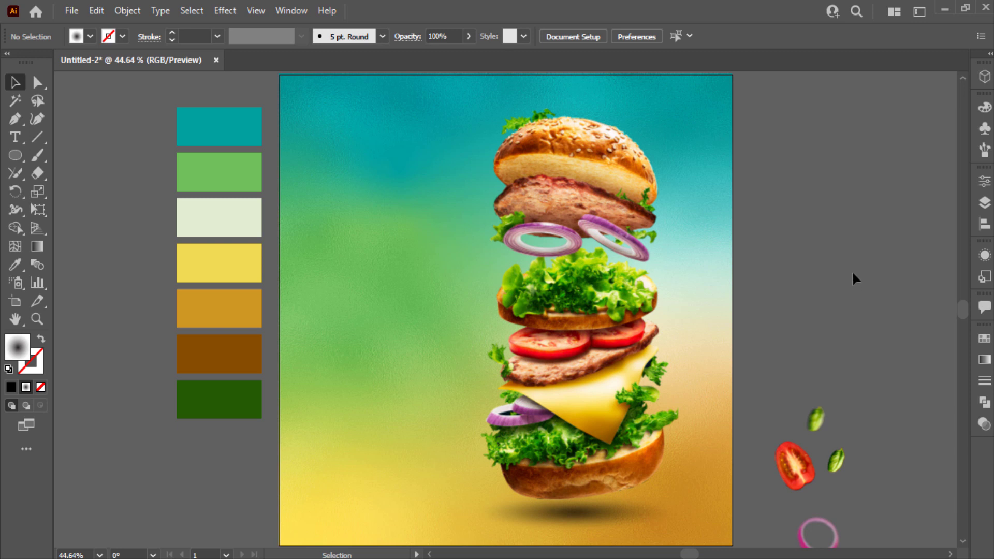
- Add the text "Super" beside the artboard and enlarge it to about 41 pt
{"action": "left_click_drag", "start_coordinate": [852, 270], "coordinate": [741, 272]}
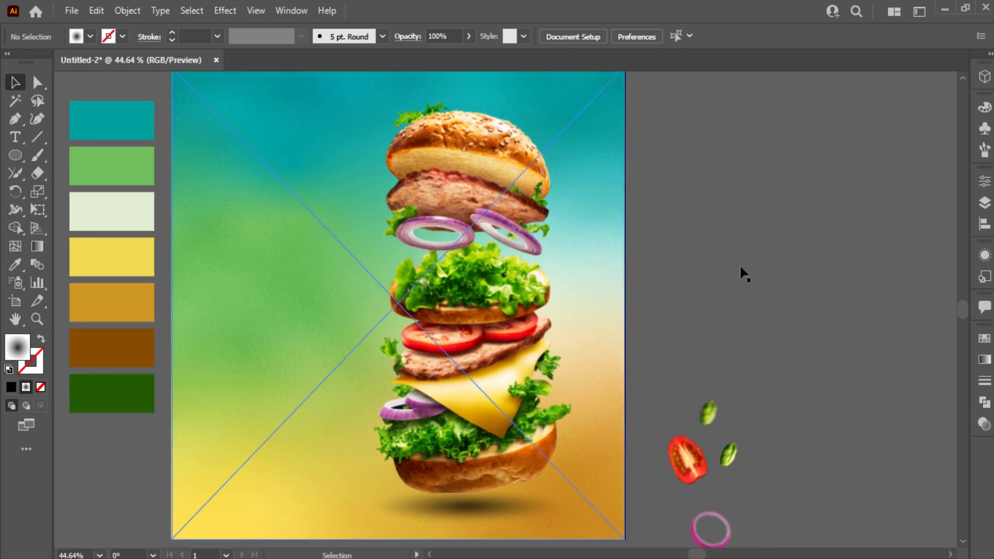
{"action": "left_click", "coordinate": [15, 137]}
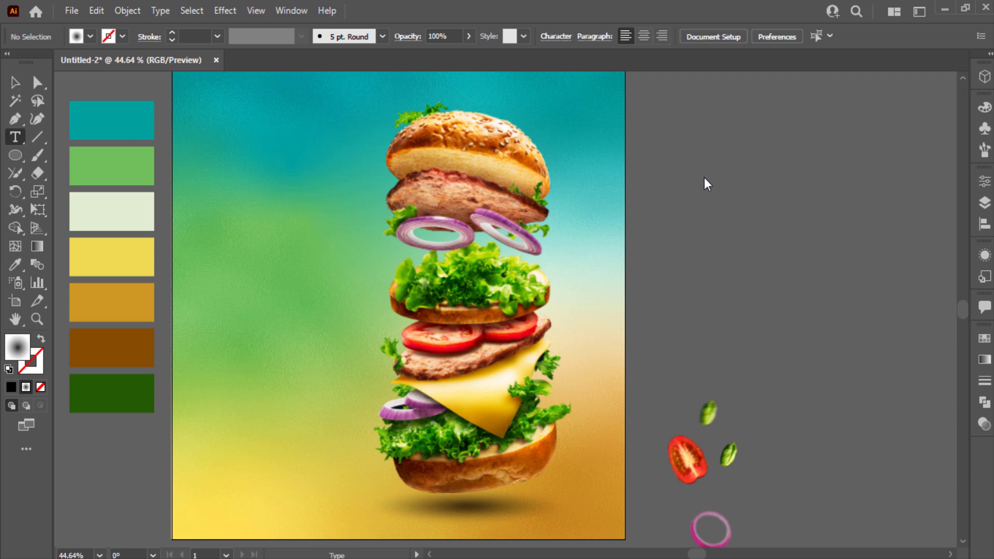
{"action": "left_click", "coordinate": [688, 174]}
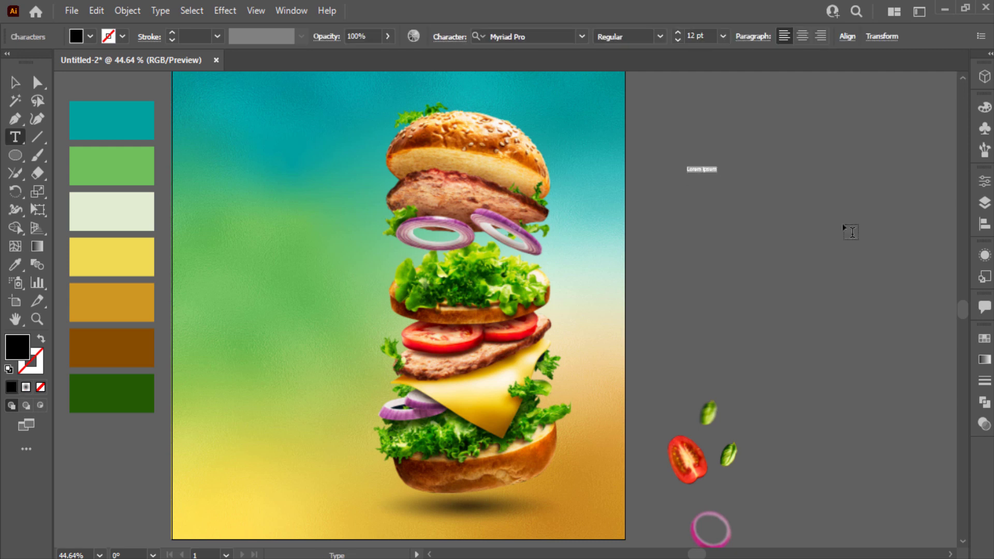
{"action": "key", "text": "BackSpace"}
{"action": "type", "text": "Super"}
{"action": "left_click", "coordinate": [15, 82]}
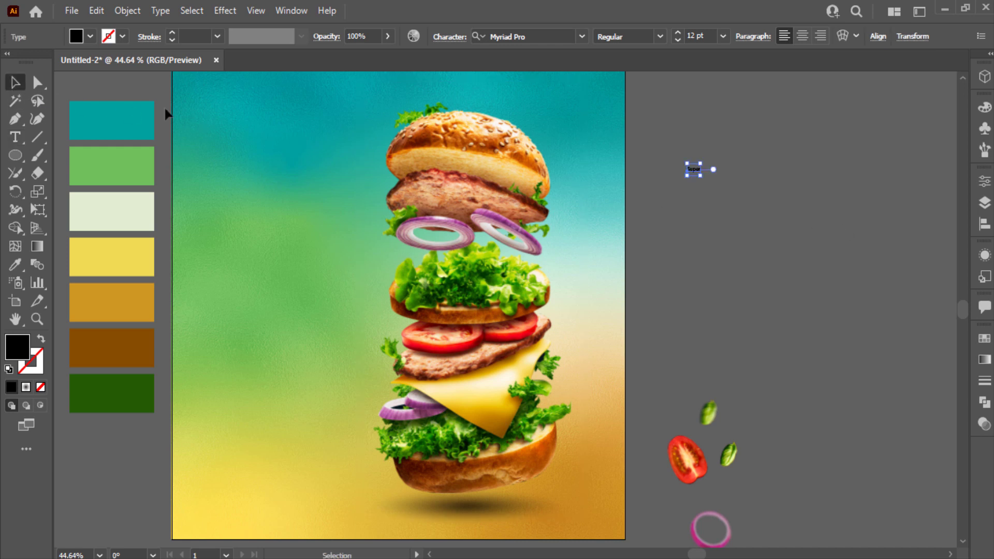
{"action": "left_click_drag", "start_coordinate": [701, 176], "coordinate": [732, 217]}
- Make two copies of the Super text below it and change them to "DELICIOUS" and "Burger"
{"action": "left_click", "coordinate": [803, 194]}
{"action": "double_click", "coordinate": [713, 210]}
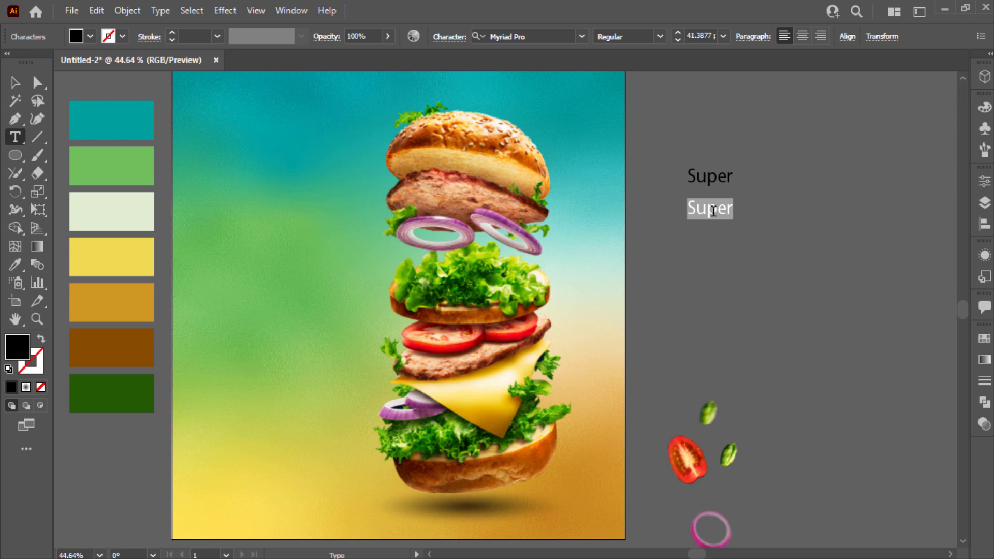
{"action": "type", "text": "DELICIOUS"}
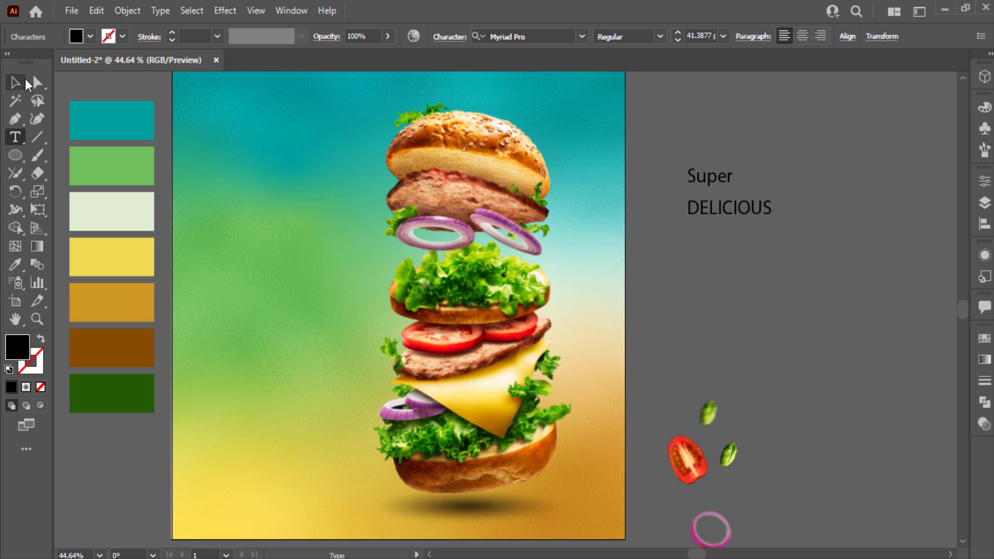
{"action": "key", "text": "Escape"}
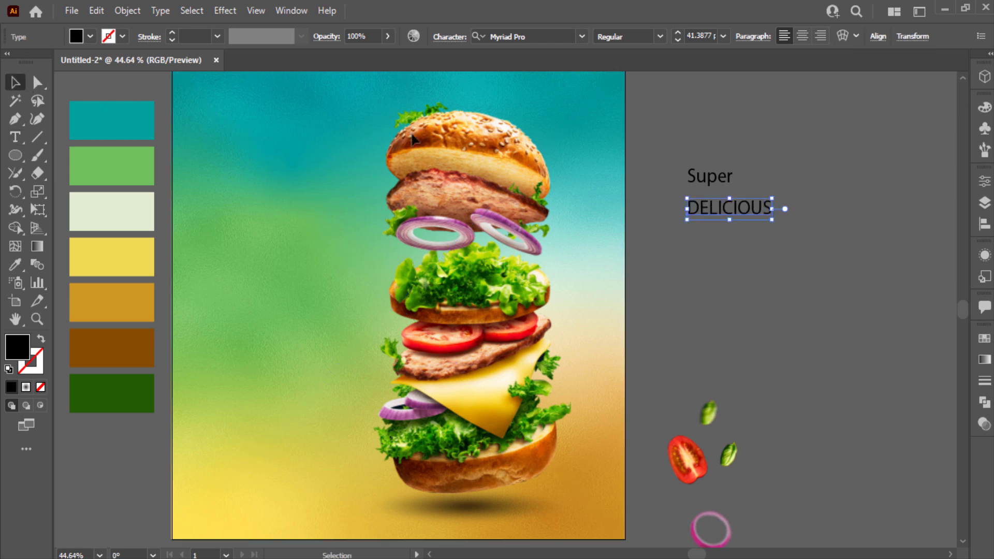
{"action": "left_click_drag", "start_coordinate": [720, 185], "coordinate": [719, 257]}
{"action": "double_click", "coordinate": [719, 258]}
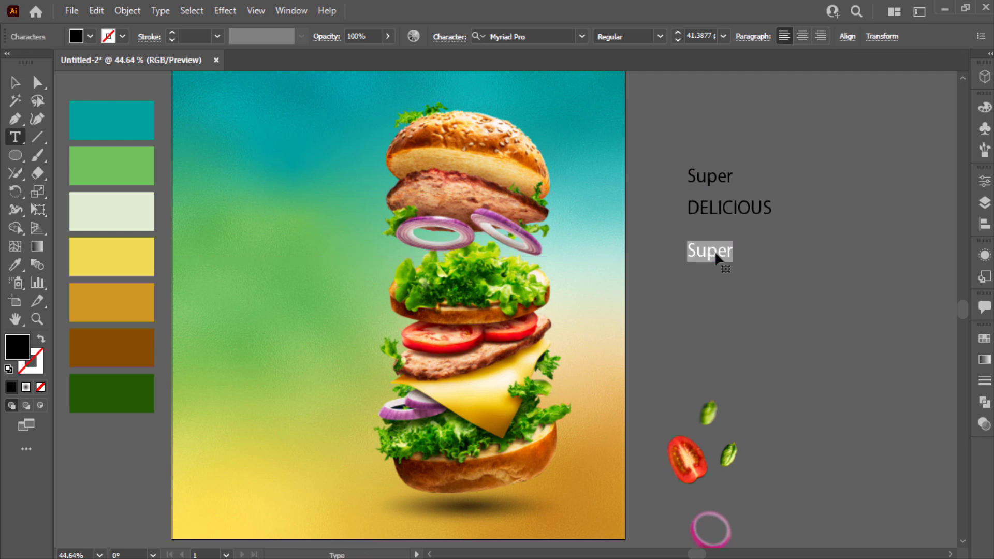
{"action": "type", "text": "Burger"}
{"action": "left_click", "coordinate": [15, 82]}
- Set the font of the Super and Burger texts to the bolder Badcats Regular
{"action": "left_click", "coordinate": [694, 174], "text": "shift"}
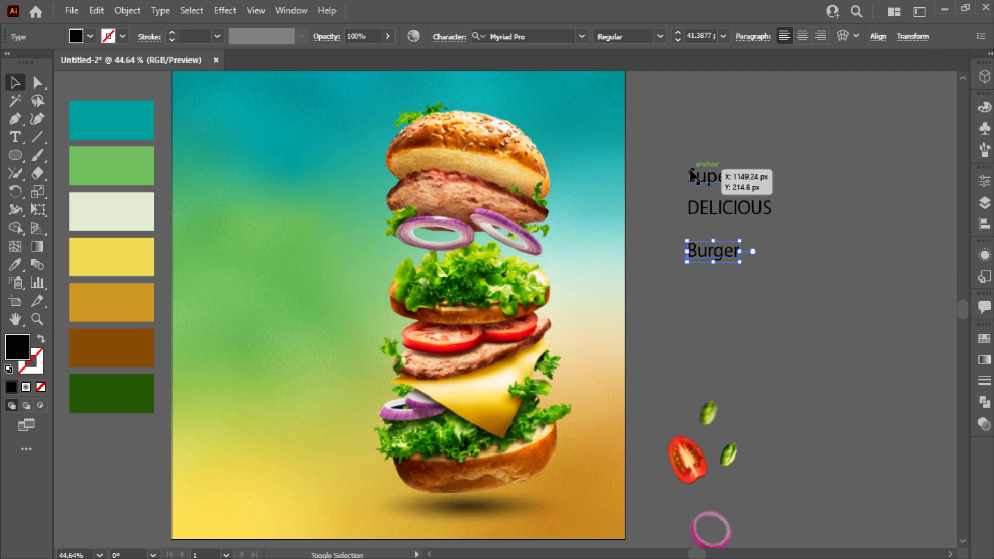
{"action": "left_click", "coordinate": [542, 38]}
{"action": "type", "text": "bad"}
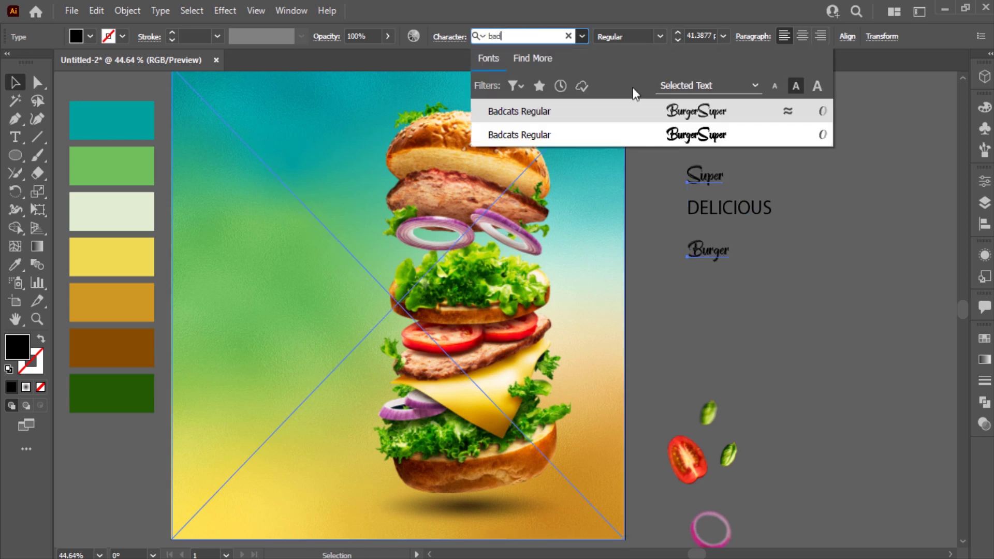
{"action": "left_click", "coordinate": [690, 134]}
- Set the font of the DELICIOUS text to Cheddar Gothic Rough Regular
{"action": "left_click", "coordinate": [765, 208]}
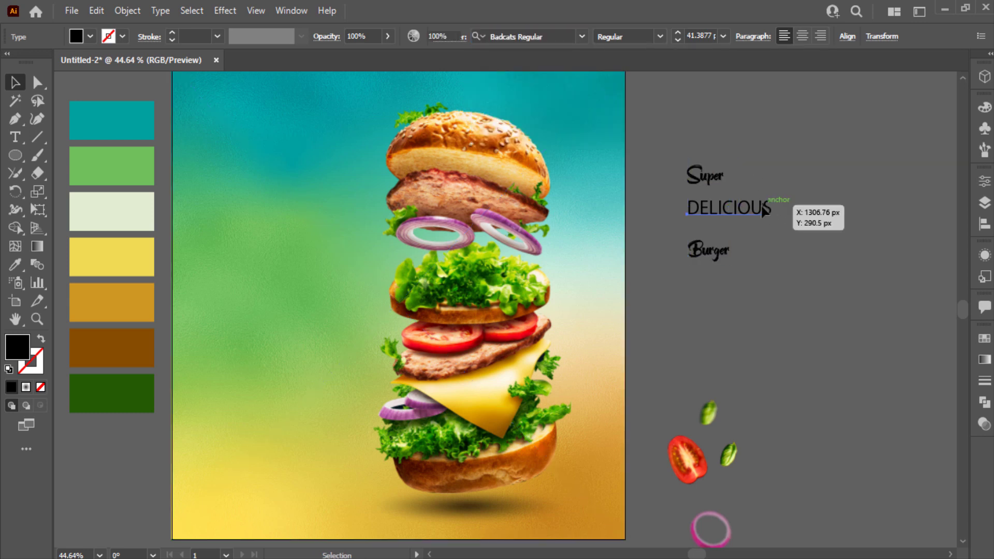
{"action": "left_click", "coordinate": [528, 37]}
{"action": "type", "text": "che"}
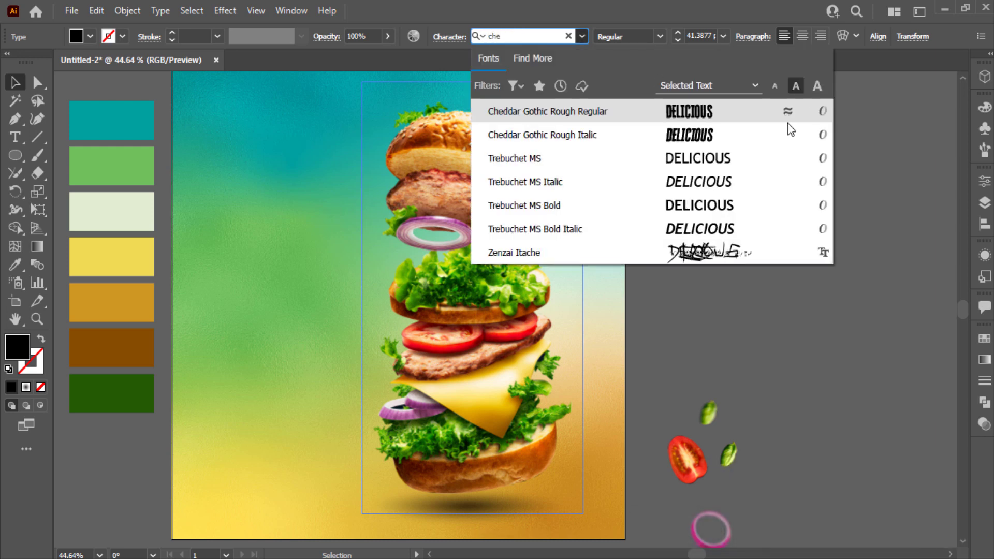
{"action": "left_click", "coordinate": [719, 111]}
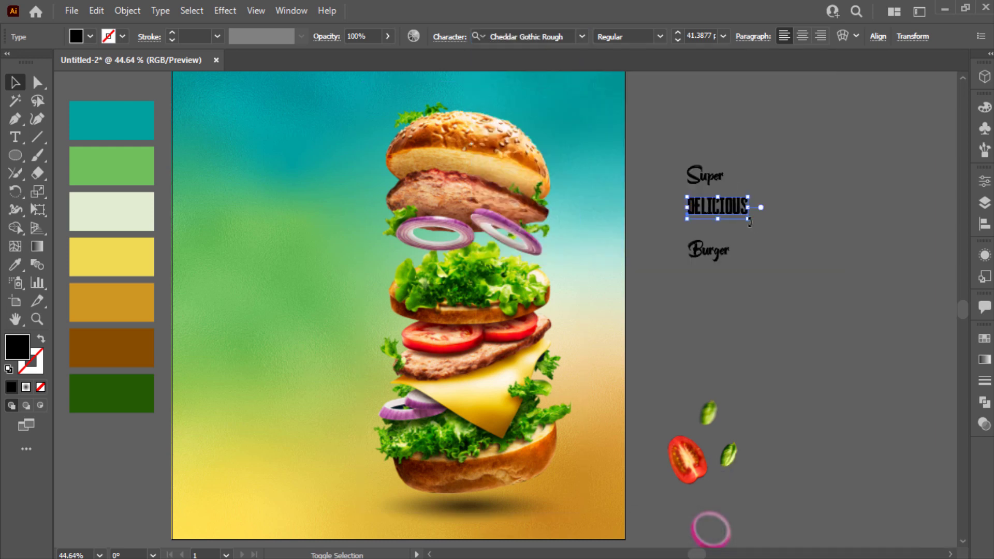
- Enlarge DELICIOUS to about 57 pt and Burger to about 132 pt, and stack the three words into a compact headline
{"action": "left_click_drag", "start_coordinate": [763, 227], "coordinate": [793, 238]}
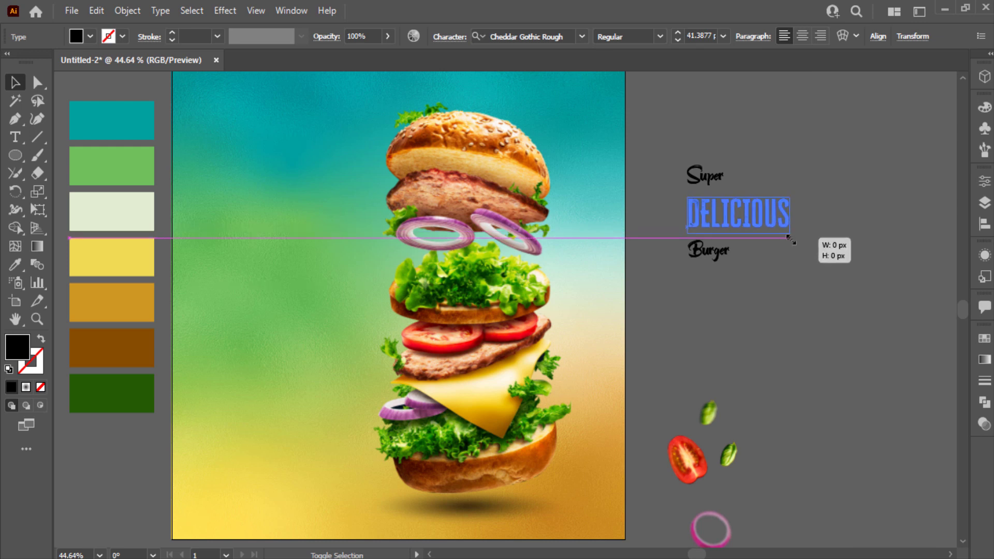
{"action": "left_click", "coordinate": [718, 259]}
{"action": "left_click_drag", "start_coordinate": [734, 267], "coordinate": [821, 332]}
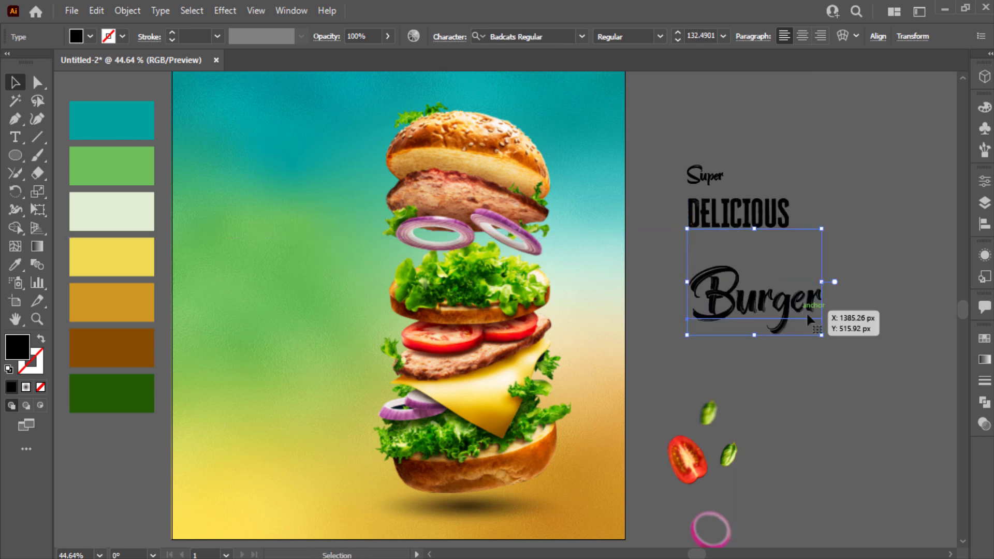
{"action": "left_click_drag", "start_coordinate": [767, 215], "coordinate": [829, 254]}
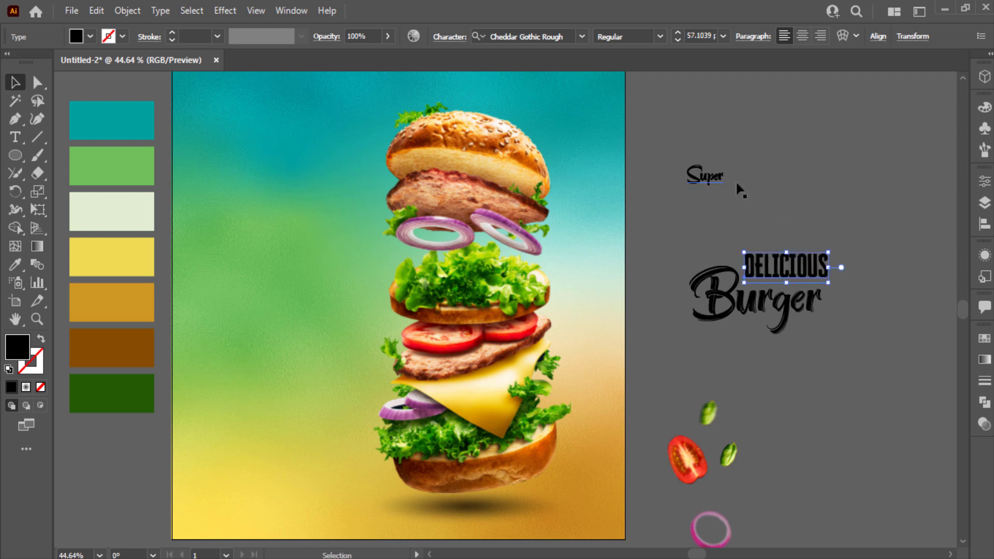
{"action": "left_click_drag", "start_coordinate": [721, 177], "coordinate": [756, 252]}
- Color DELICIOUS with the brown palette swatch and make Super and Burger white
{"action": "left_click", "coordinate": [811, 267]}
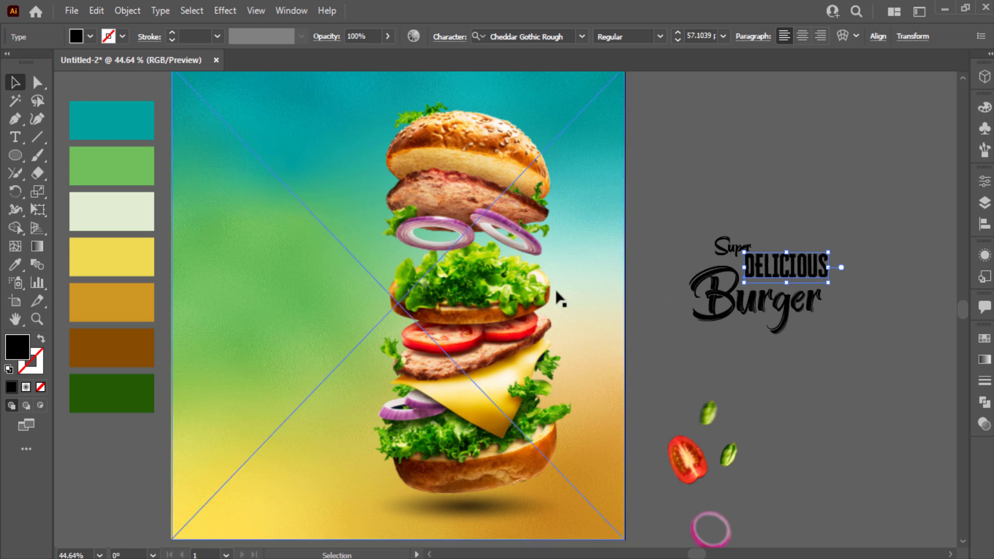
{"action": "left_click", "coordinate": [146, 339]}
{"action": "key", "text": "v"}
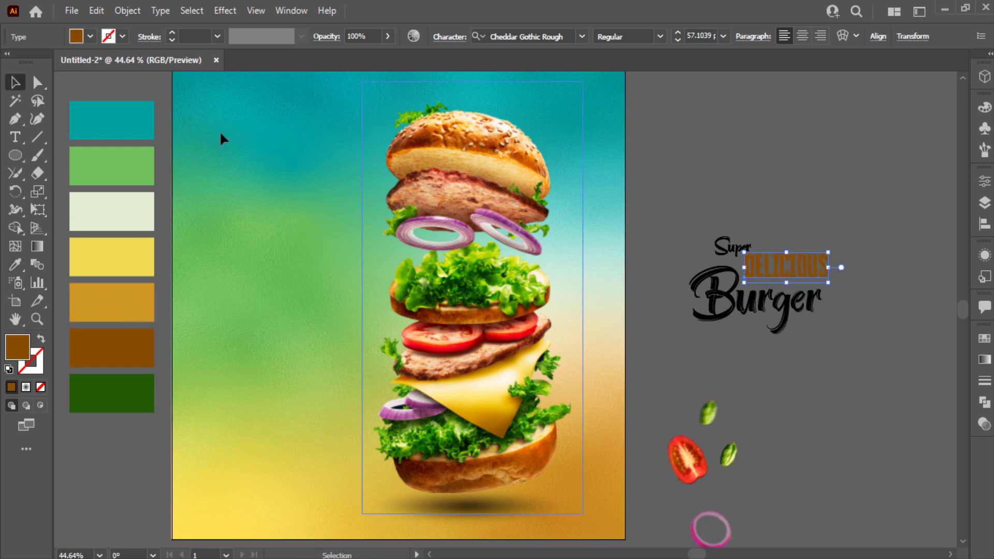
{"action": "left_click", "coordinate": [669, 228]}
{"action": "left_click", "coordinate": [717, 311]}
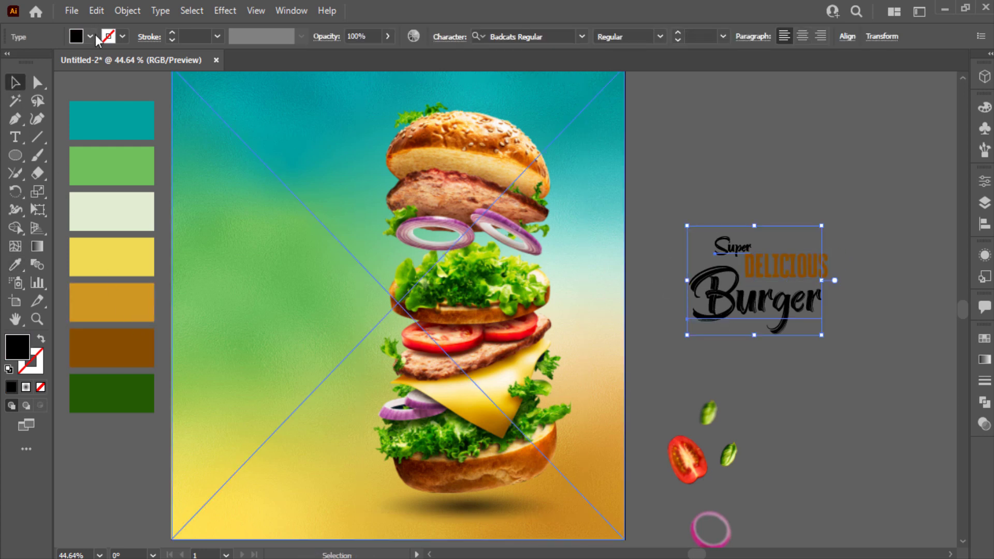
{"action": "left_click", "coordinate": [91, 36]}
{"action": "left_click", "coordinate": [30, 61]}
{"action": "left_click", "coordinate": [685, 211]}
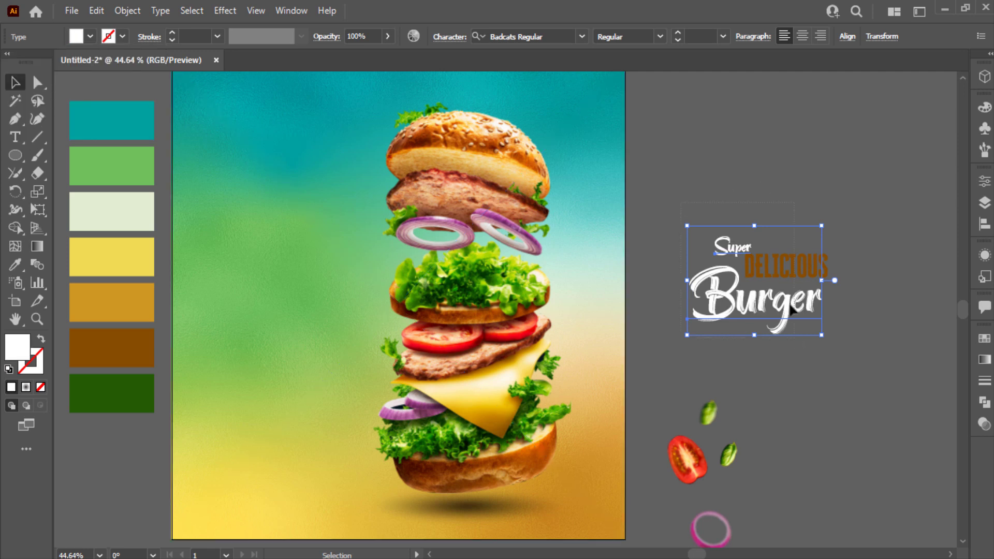
- Move the three-word headline onto the poster beside the burger and enlarge it until Burger is about 174 pt
{"action": "left_click_drag", "start_coordinate": [791, 310], "coordinate": [299, 242]}
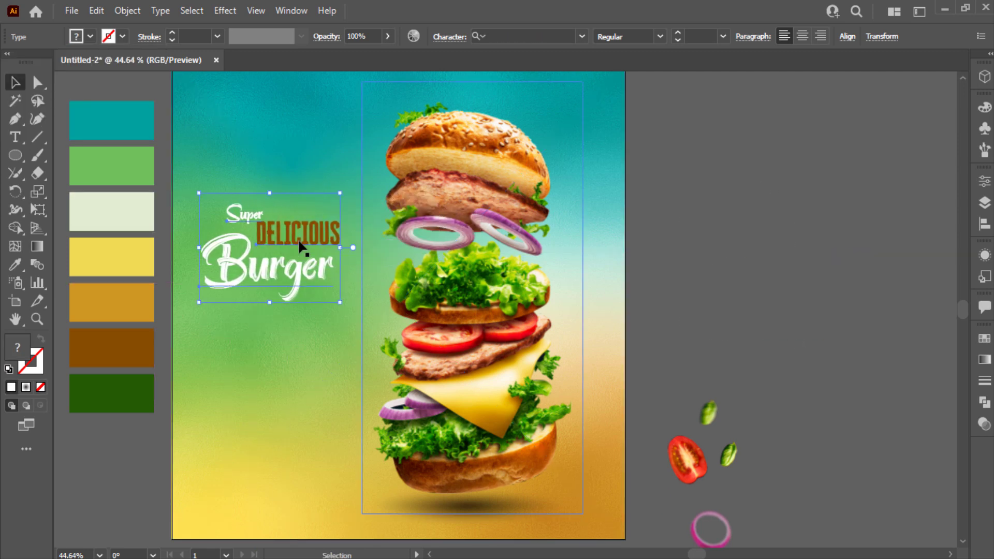
{"action": "left_click_drag", "start_coordinate": [340, 302], "coordinate": [346, 250]}
{"action": "left_click", "coordinate": [736, 171]}
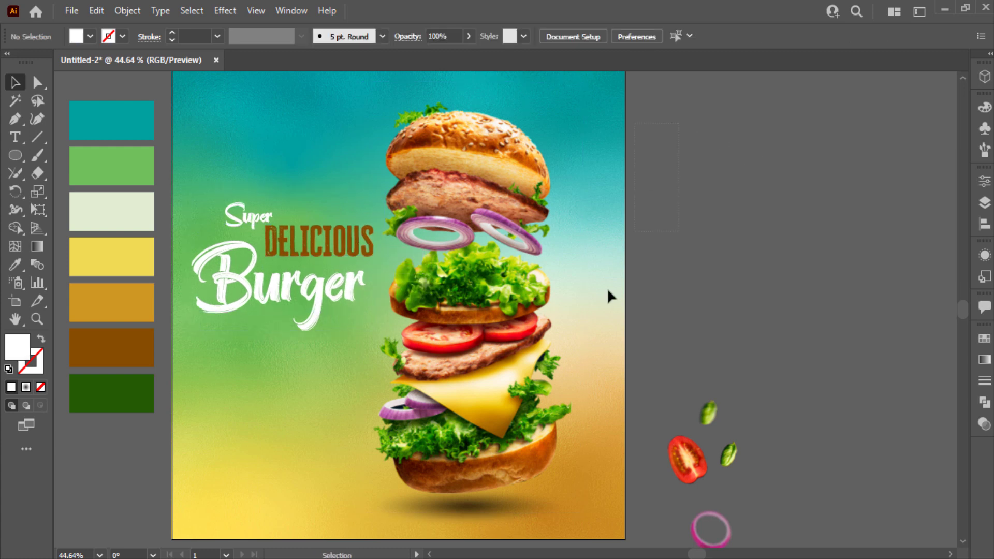
{"action": "left_click_drag", "start_coordinate": [496, 511], "coordinate": [517, 504]}
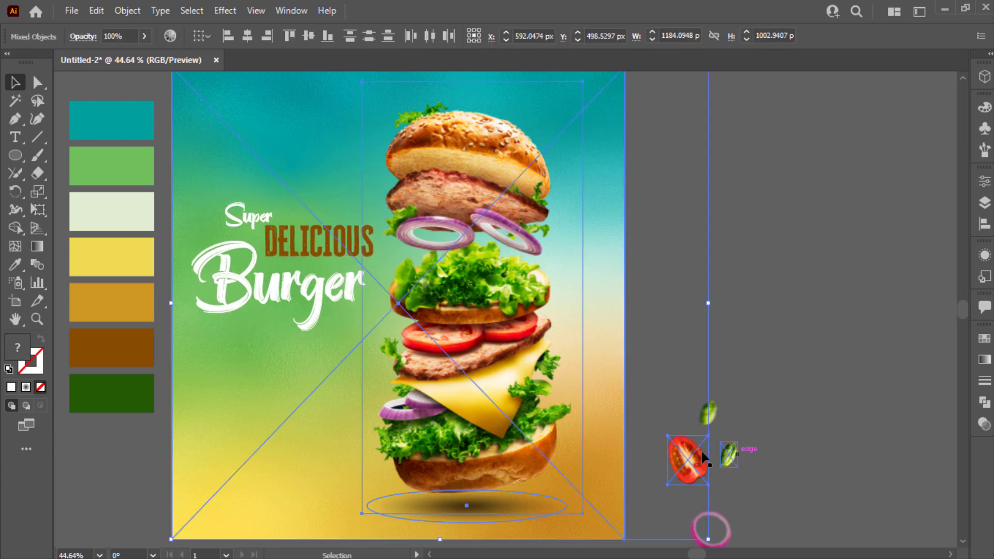
{"action": "key", "text": "Delete"}
{"action": "key", "text": "ctrl+z"}
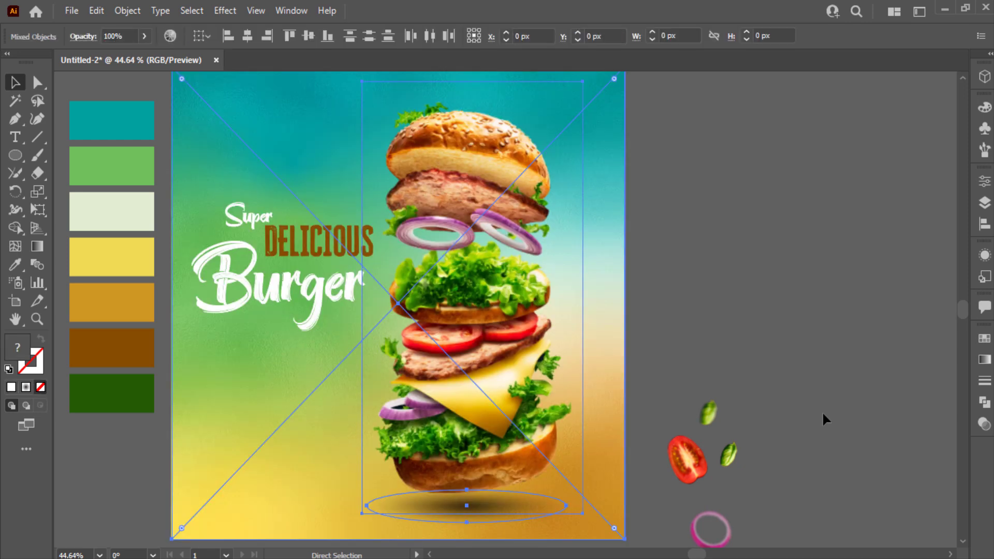
{"action": "left_click", "coordinate": [822, 411]}
- Color the word Burger with the dark green palette swatch
{"action": "scroll", "coordinate": [357, 269], "scroll_direction": "up", "scroll_amount": 1}
{"action": "left_click_drag", "start_coordinate": [362, 305], "coordinate": [488, 308]}
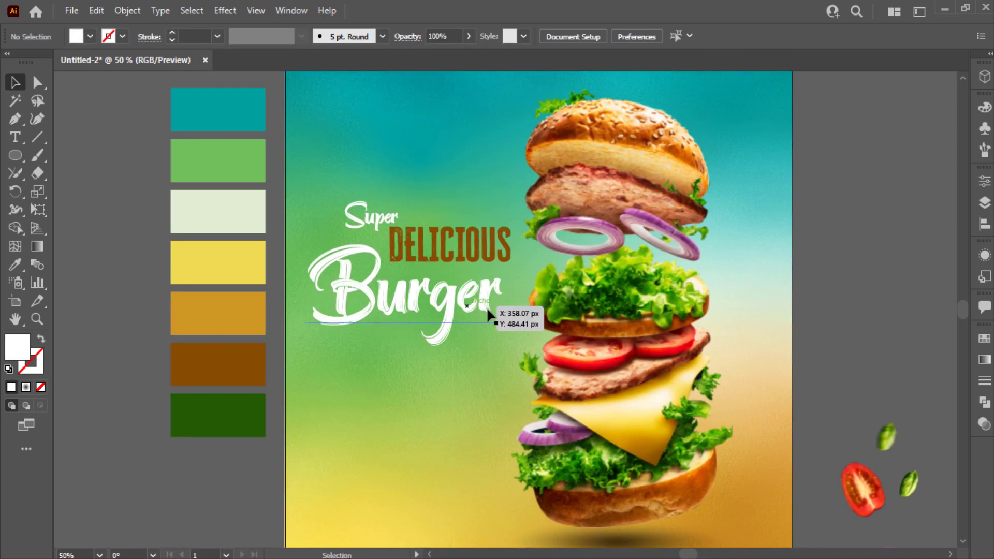
{"action": "left_click", "coordinate": [353, 281]}
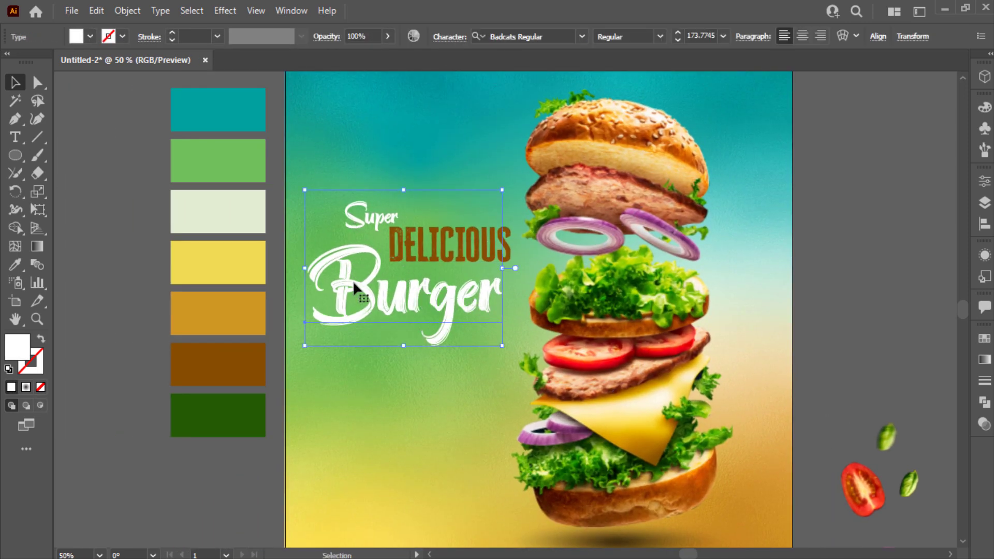
{"action": "key", "text": "i"}
{"action": "left_click", "coordinate": [226, 428]}
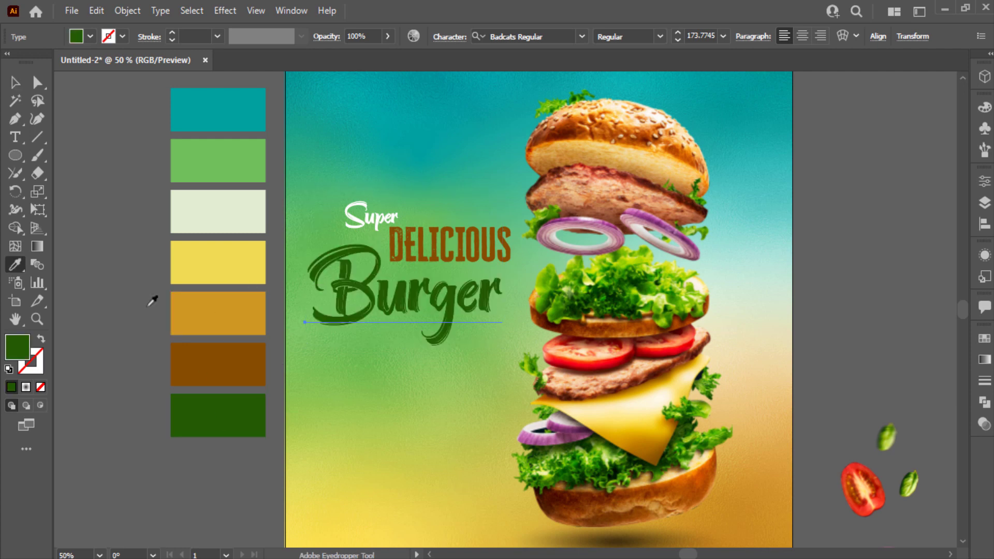
{"action": "left_click", "coordinate": [14, 82]}
- Try tilting the word Super, undo the rotation, and color it with the dark green palette swatch
{"action": "left_click", "coordinate": [364, 205]}
{"action": "left_click_drag", "start_coordinate": [343, 181], "coordinate": [358, 207]}
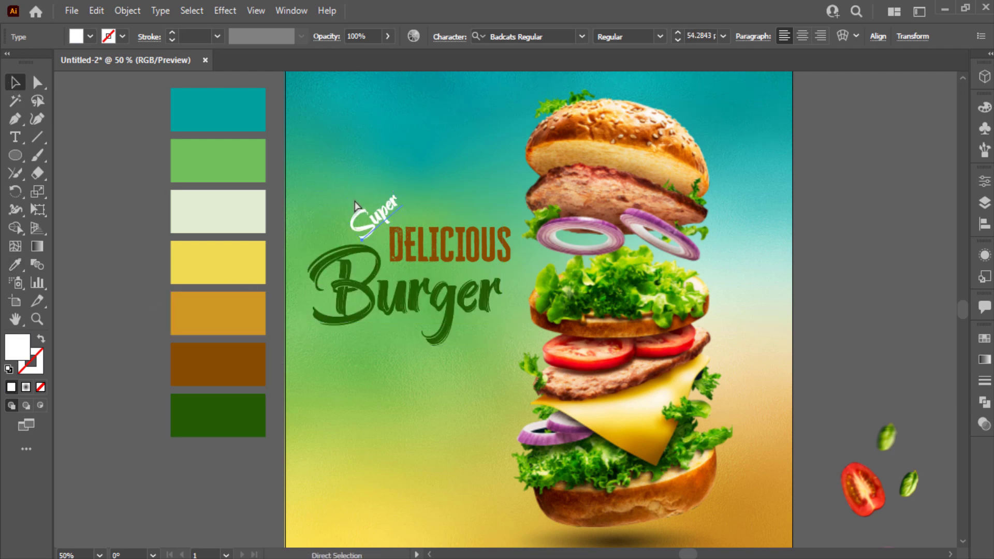
{"action": "key", "text": "ctrl+z"}
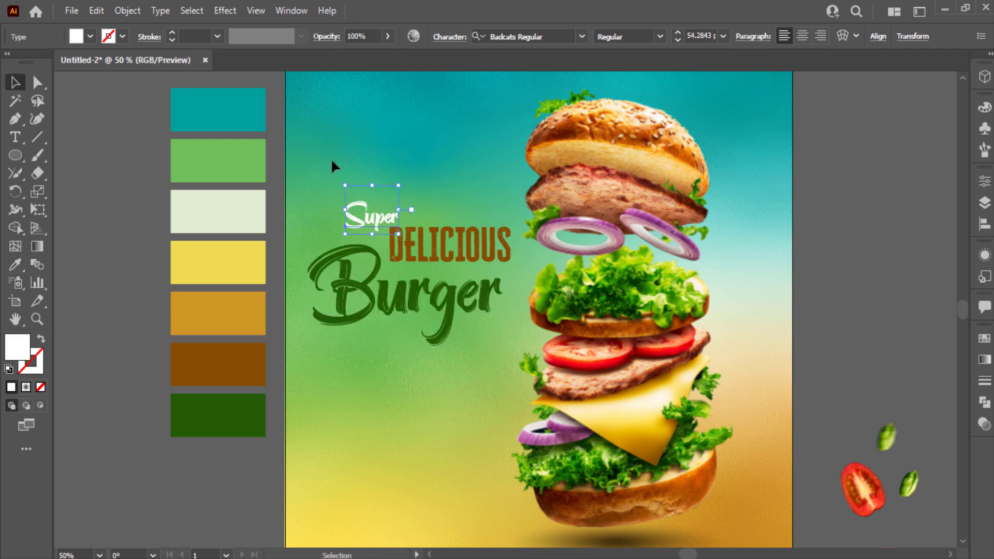
{"action": "key", "text": "i"}
{"action": "left_click", "coordinate": [248, 407]}
{"action": "left_click", "coordinate": [15, 82]}
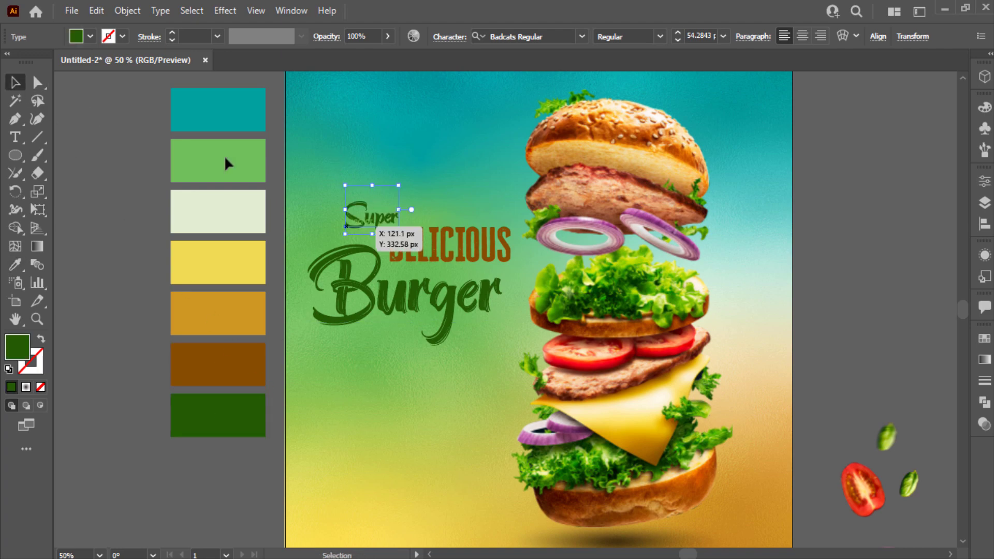
- Recolor the headline with DELICIOUS in white and the words Super and Burger in brown
{"action": "left_click", "coordinate": [487, 246]}
{"action": "left_click", "coordinate": [90, 37]}
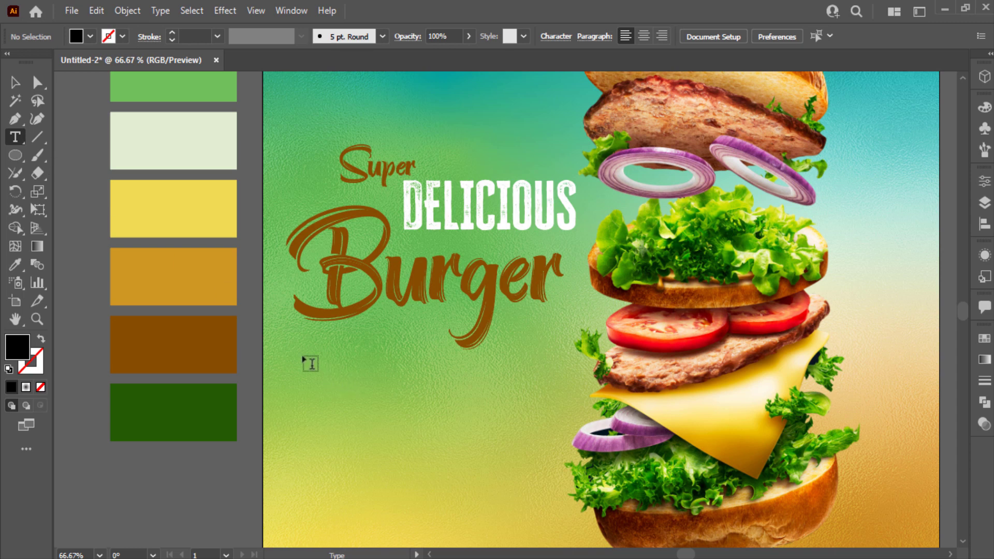
- Create a Lorem ipsum text box below the headline and delete its passage from "hendrerit" through "duis"
{"action": "left_click_drag", "start_coordinate": [302, 356], "coordinate": [558, 450]}
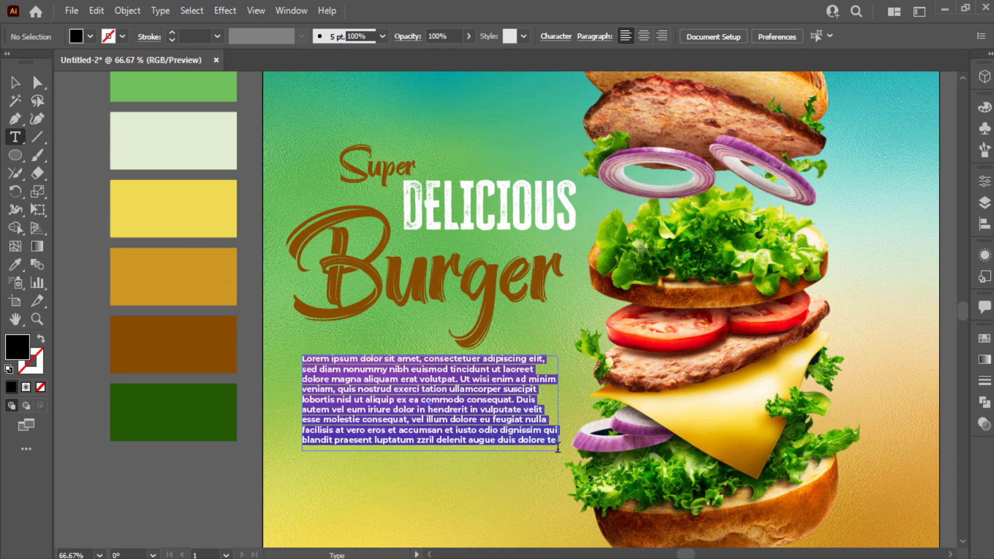
{"action": "left_click", "coordinate": [463, 420]}
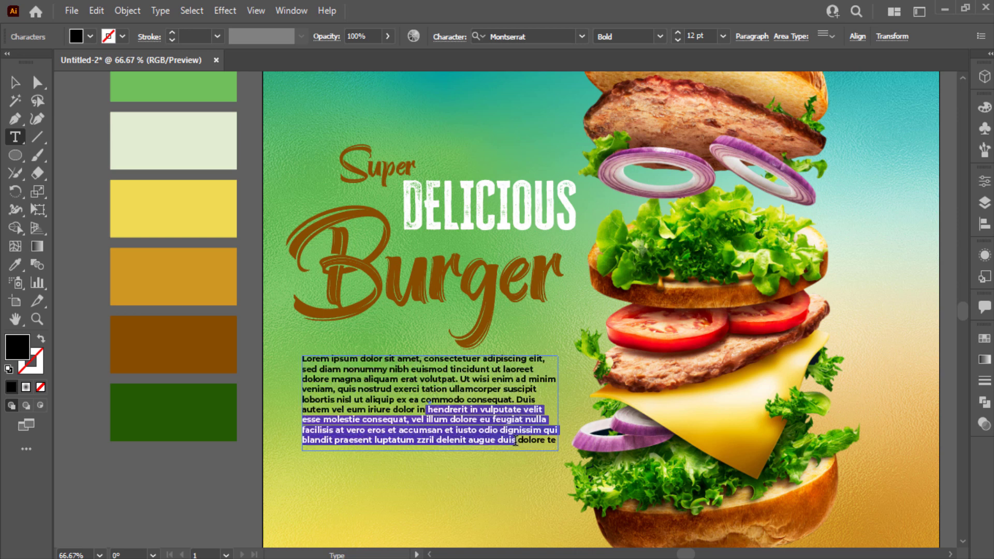
{"action": "key", "text": "BackSpace"}
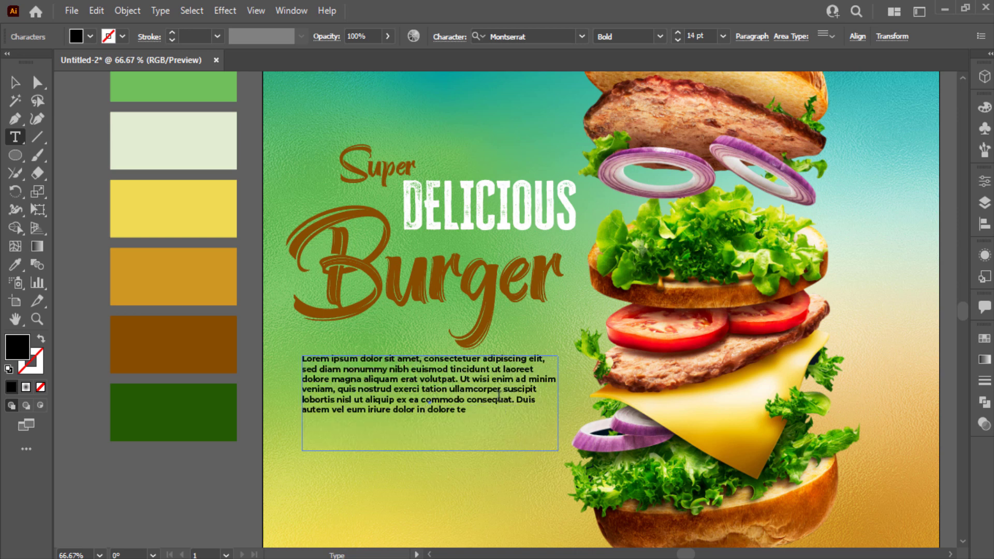
{"action": "left_click", "coordinate": [18, 82]}
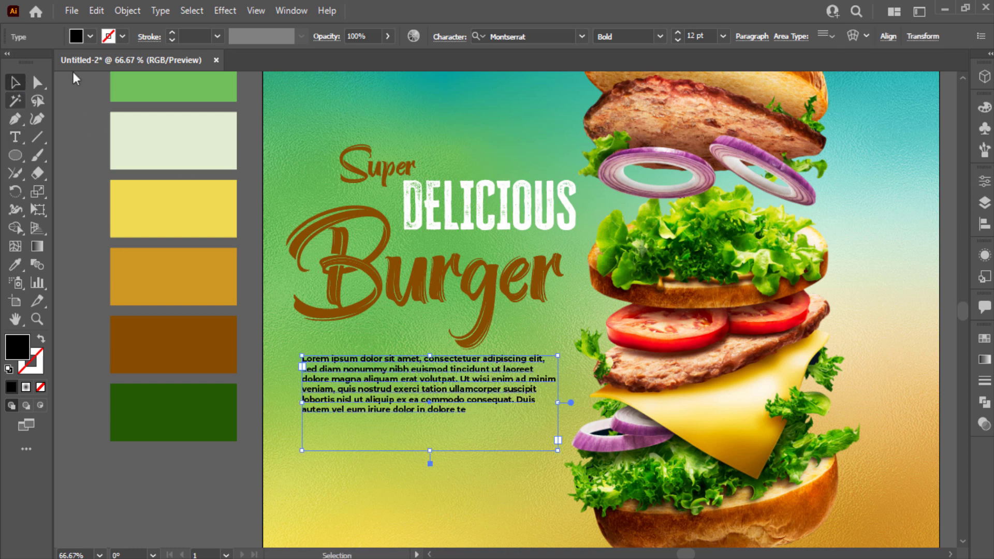
- Set the body paragraph's font size to 13 pt and color it with the dark green palette swatch
{"action": "scroll", "coordinate": [714, 35], "scroll_direction": "up", "scroll_amount": 2}
{"action": "scroll", "coordinate": [714, 34], "scroll_direction": "down", "scroll_amount": 1}
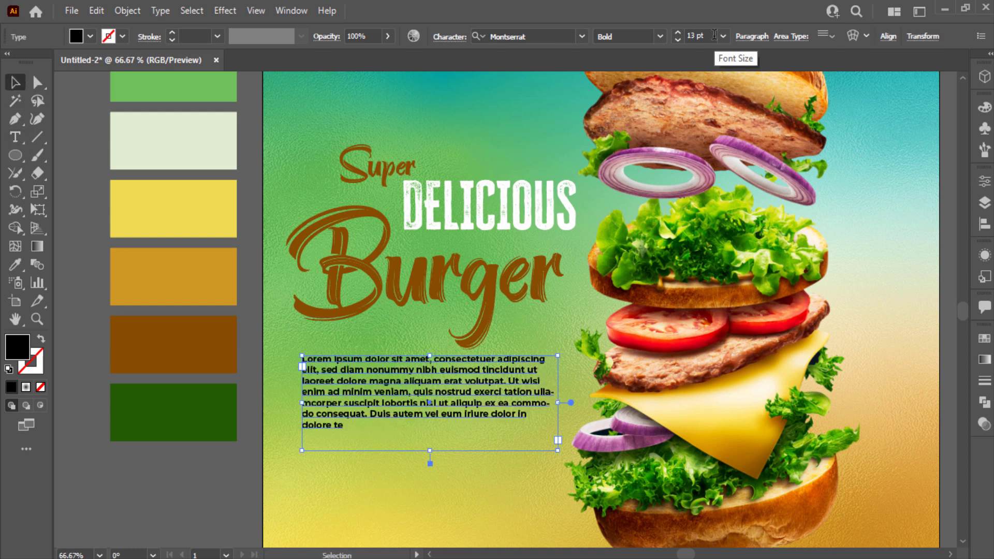
{"action": "key", "text": "i"}
{"action": "left_click", "coordinate": [174, 413]}
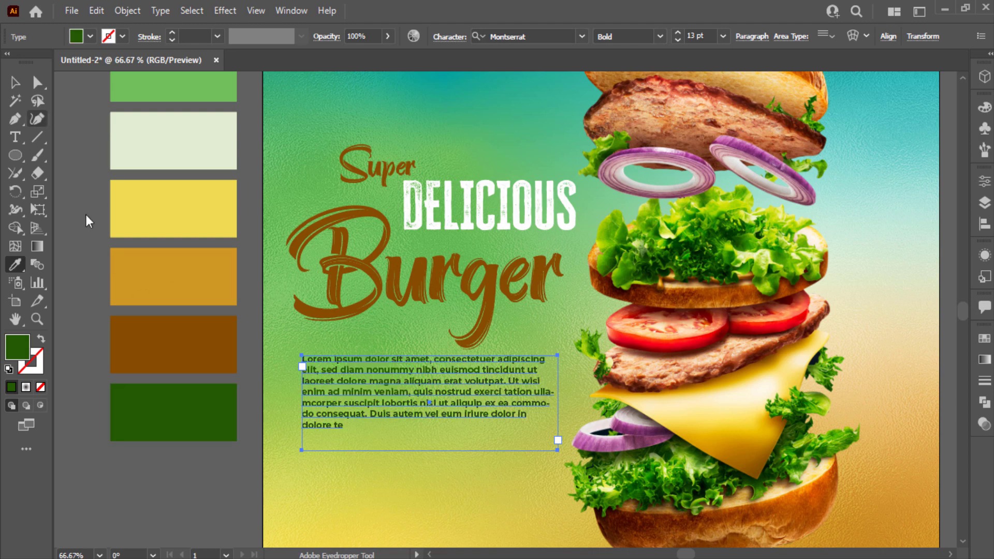
{"action": "key", "text": "v"}
{"action": "left_click", "coordinate": [458, 481]}
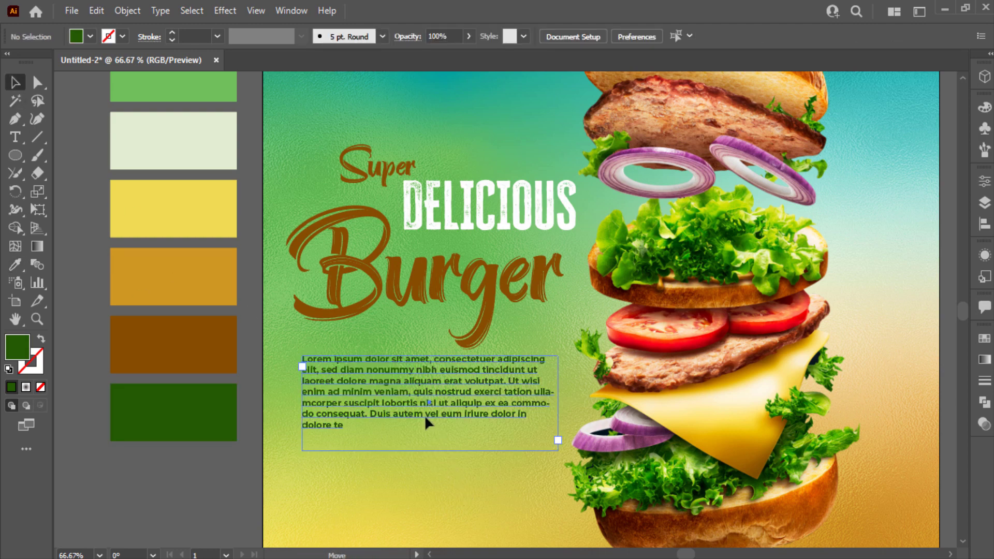
- Nudge the body paragraph slightly to the left beneath the word Burger
{"action": "left_click_drag", "start_coordinate": [424, 415], "coordinate": [422, 415]}
{"action": "scroll", "coordinate": [441, 429], "scroll_direction": "down", "scroll_amount": 3}
{"action": "left_click", "coordinate": [340, 368]}
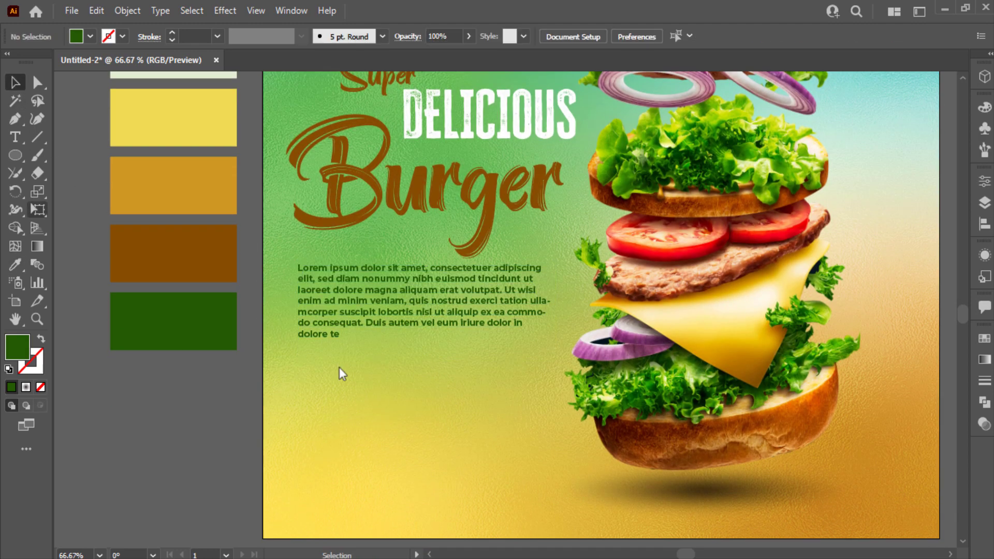
- Create a brown rectangle below the body paragraph and fully round its corners into a pill-shaped button
{"action": "left_click_drag", "start_coordinate": [14, 160], "coordinate": [68, 153]}
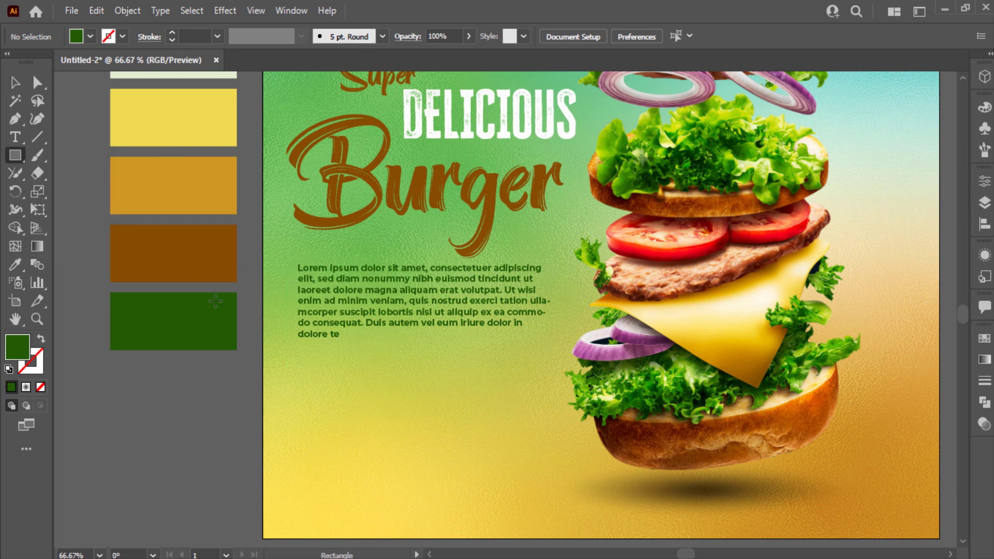
{"action": "left_click_drag", "start_coordinate": [305, 385], "coordinate": [433, 429]}
{"action": "key", "text": "i"}
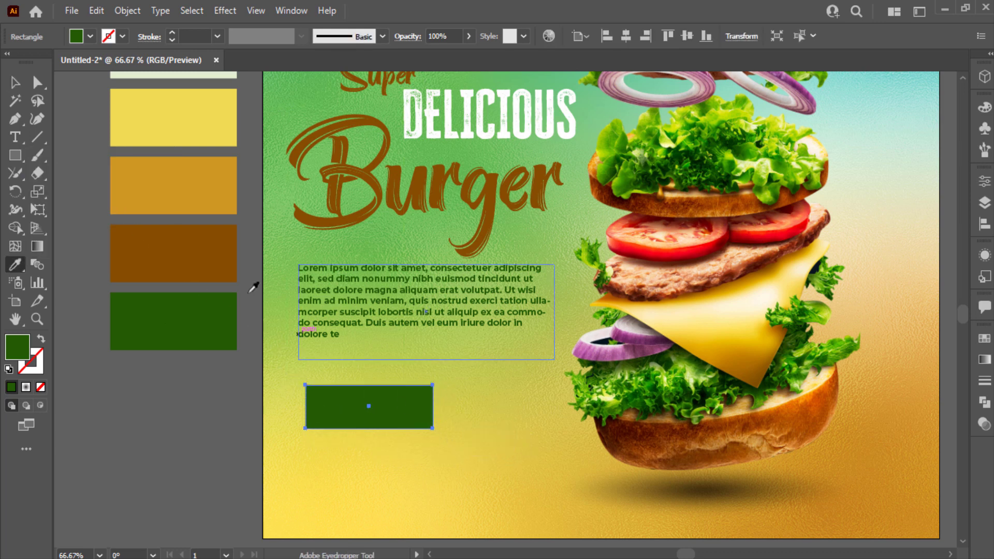
{"action": "left_click", "coordinate": [223, 265]}
{"action": "key", "text": "a"}
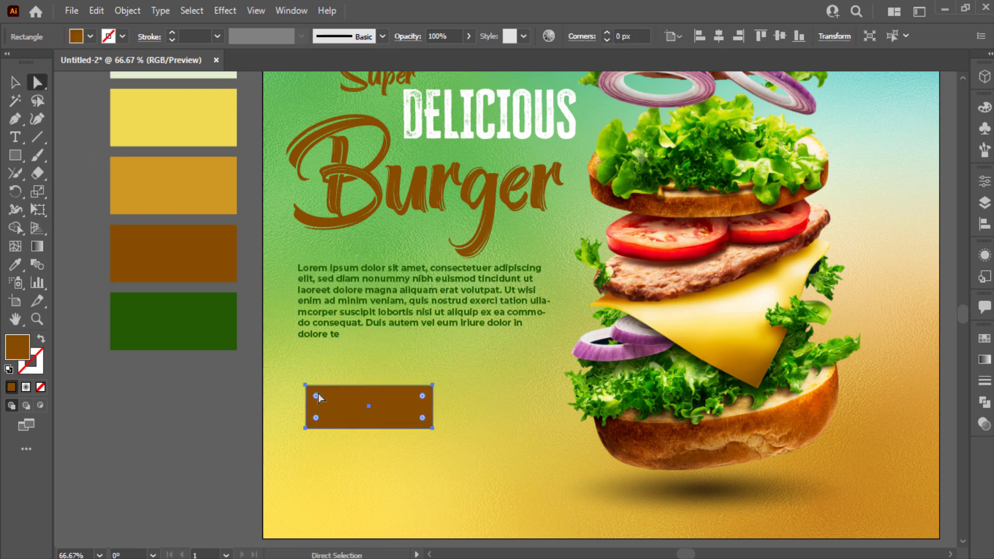
{"action": "left_click_drag", "start_coordinate": [318, 393], "coordinate": [372, 427]}
{"action": "key", "text": "v"}
{"action": "left_click", "coordinate": [458, 441]}
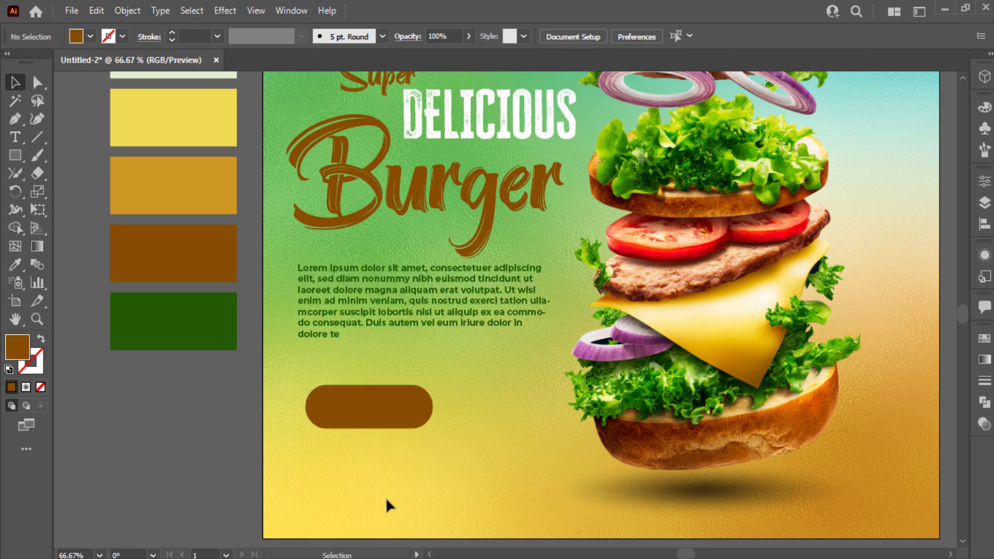
- Add the text ORDER NOW below the brown button and color it with the pale off-white palette swatch
{"action": "key", "text": "t"}
{"action": "left_click", "coordinate": [388, 505]}
{"action": "type", "text": "a"}
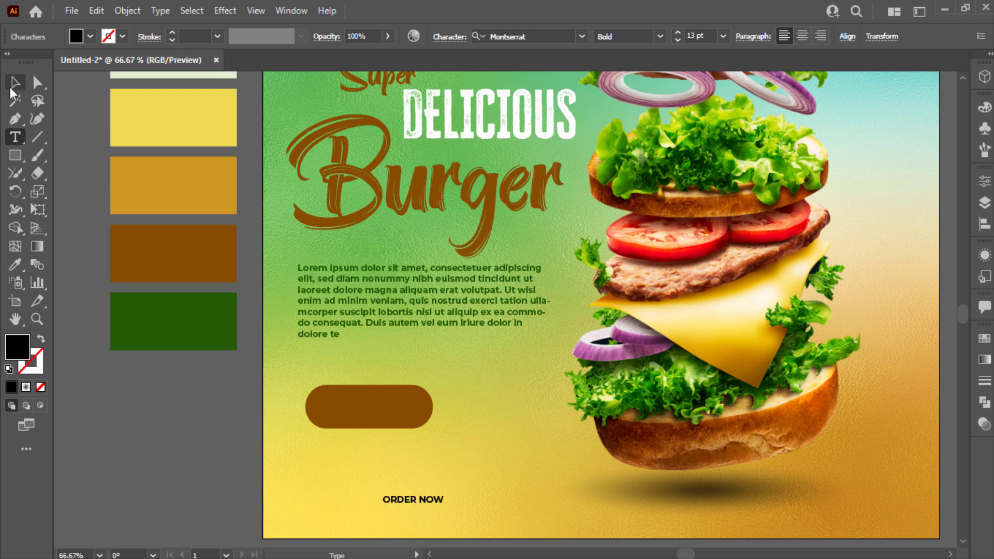
{"action": "left_click", "coordinate": [12, 88]}
{"action": "scroll", "coordinate": [172, 99], "scroll_direction": "up", "scroll_amount": 1}
{"action": "key", "text": "i"}
{"action": "left_click", "coordinate": [196, 99]}
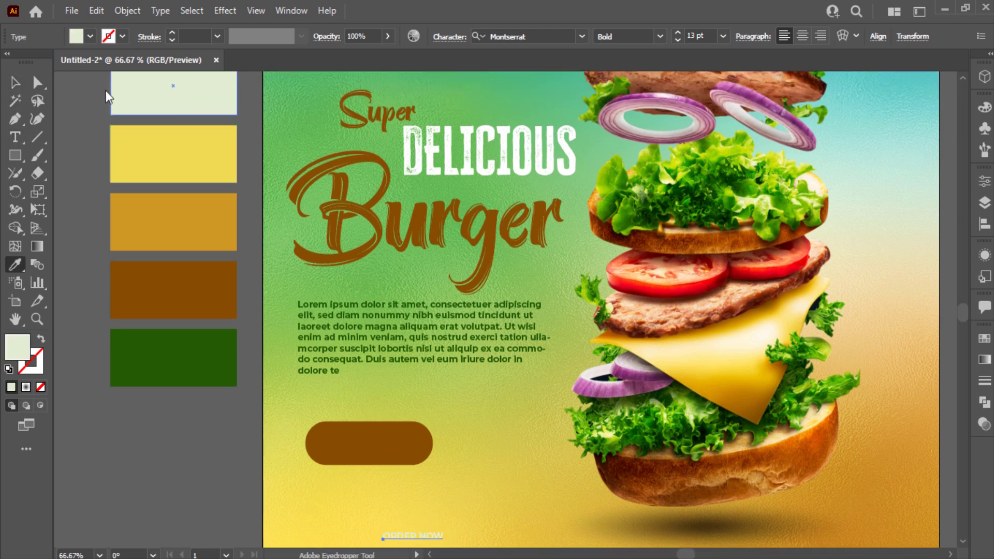
{"action": "left_click", "coordinate": [15, 84]}
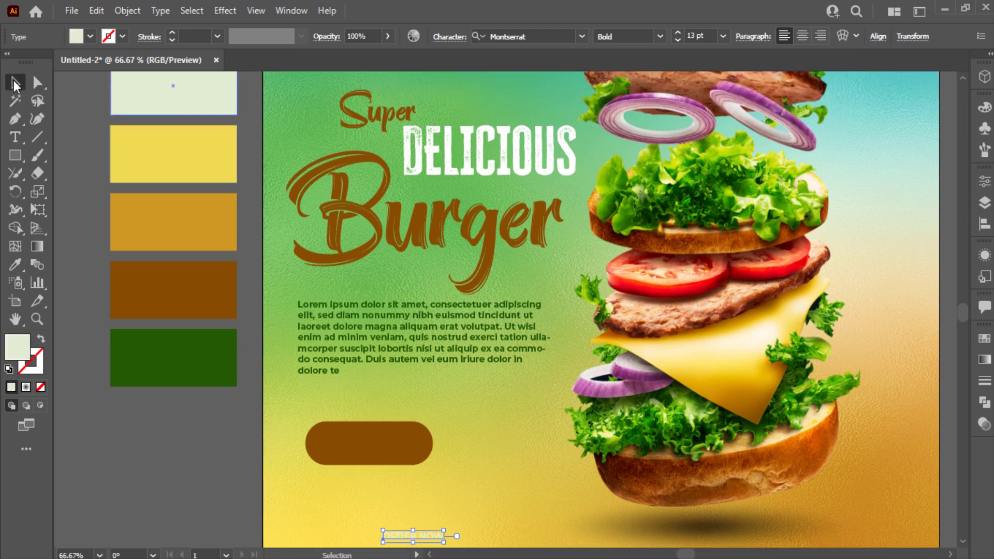
- Set the ORDER NOW text to 18 pt and place it centered on the brown button
{"action": "left_click", "coordinate": [723, 36]}
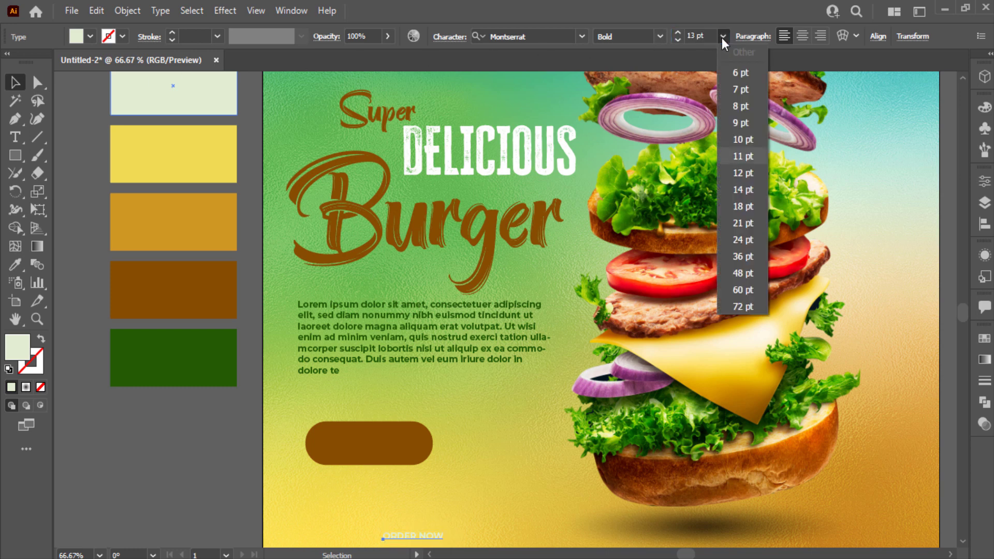
{"action": "left_click", "coordinate": [749, 204]}
{"action": "left_click_drag", "start_coordinate": [443, 539], "coordinate": [381, 446]}
{"action": "scroll", "coordinate": [378, 444], "scroll_direction": "up", "scroll_amount": 2}
{"action": "left_click", "coordinate": [369, 414]}
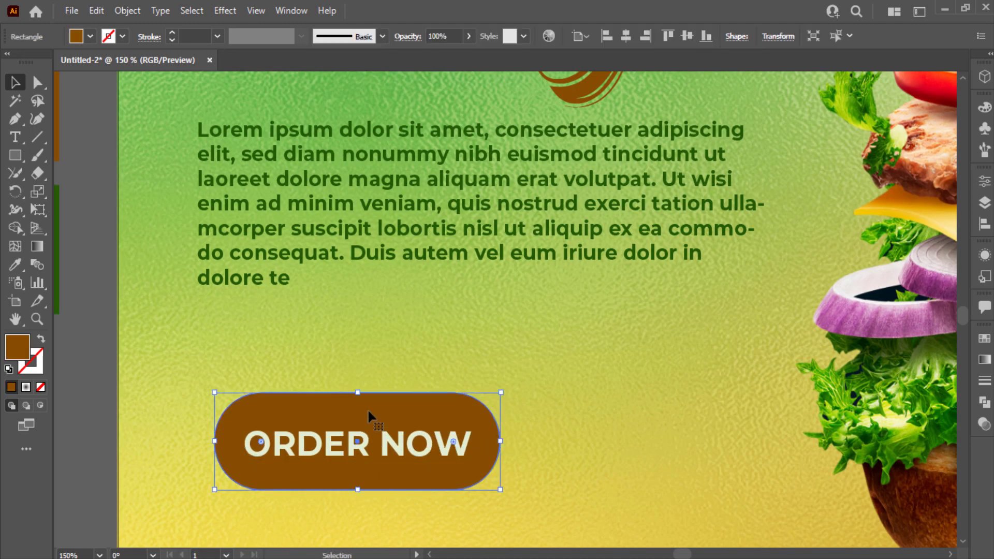
{"action": "left_click_drag", "start_coordinate": [358, 388], "coordinate": [359, 393]}
{"action": "key", "text": "ctrl+z"}
{"action": "key", "text": "a"}
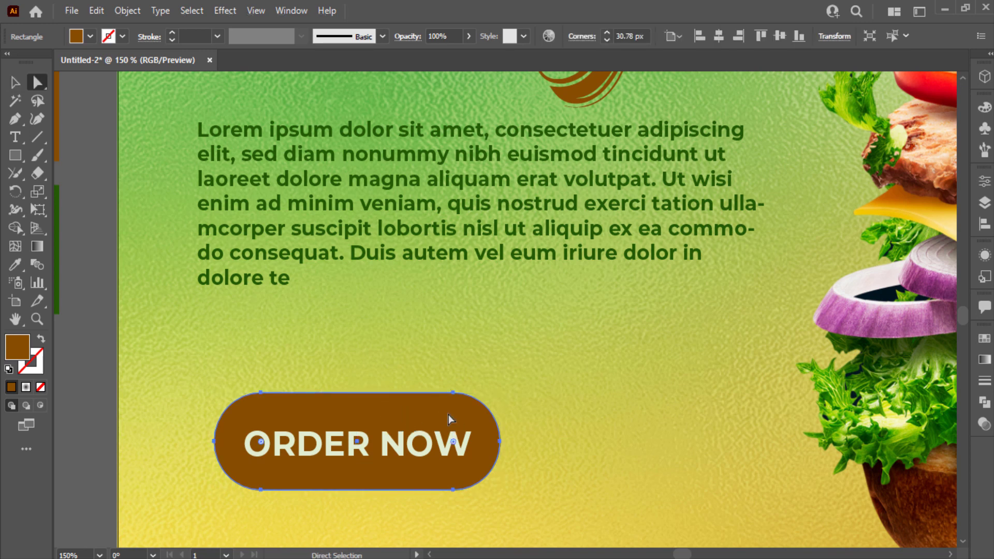
{"action": "left_click", "coordinate": [392, 399]}
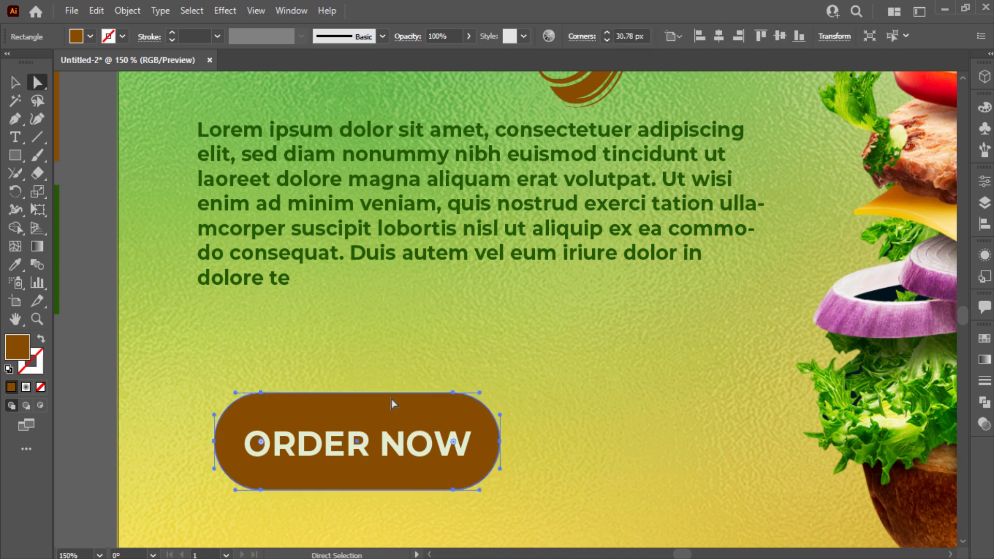
{"action": "left_click", "coordinate": [18, 83]}
{"action": "left_click", "coordinate": [281, 376]}
- Reduce the height of the brown button behind ORDER NOW slightly and give it fully rounded ends again
{"action": "left_click", "coordinate": [307, 414]}
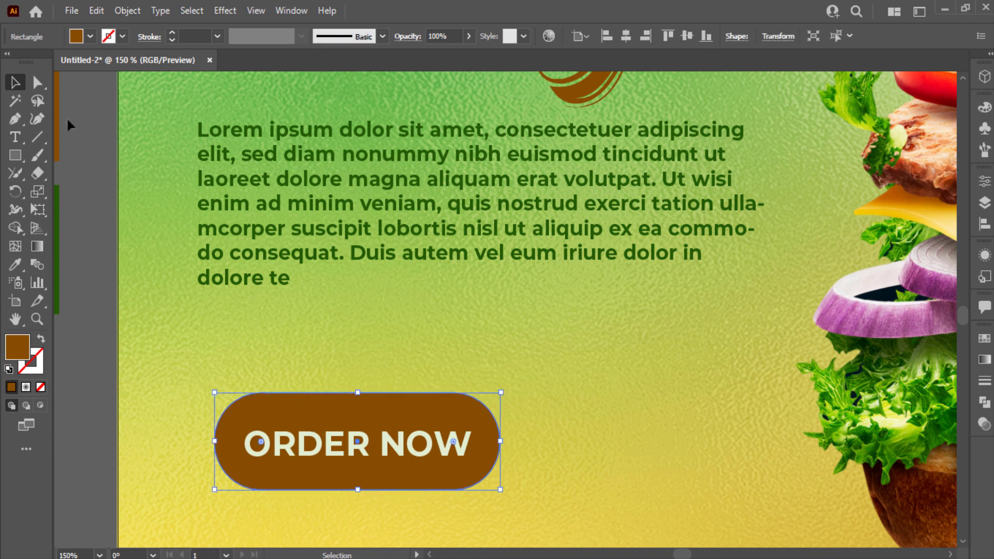
{"action": "left_click", "coordinate": [38, 84]}
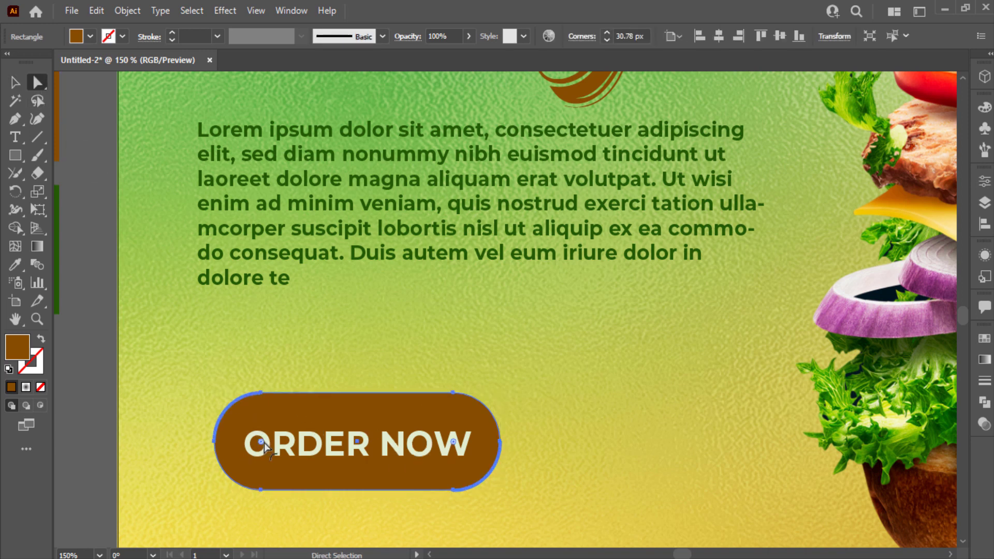
{"action": "left_click_drag", "start_coordinate": [261, 441], "coordinate": [105, 439]}
{"action": "left_click", "coordinate": [15, 81]}
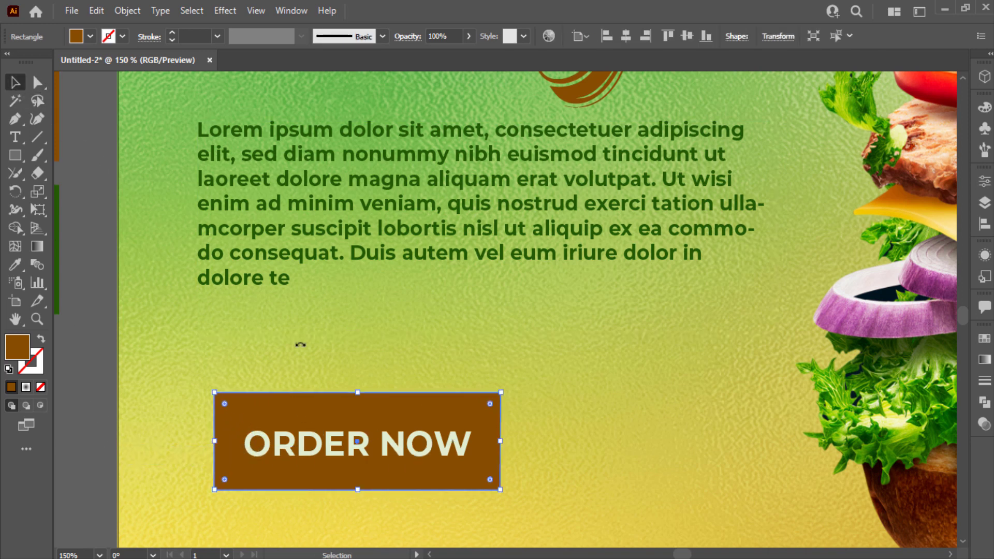
{"action": "left_click_drag", "start_coordinate": [360, 394], "coordinate": [360, 402]}
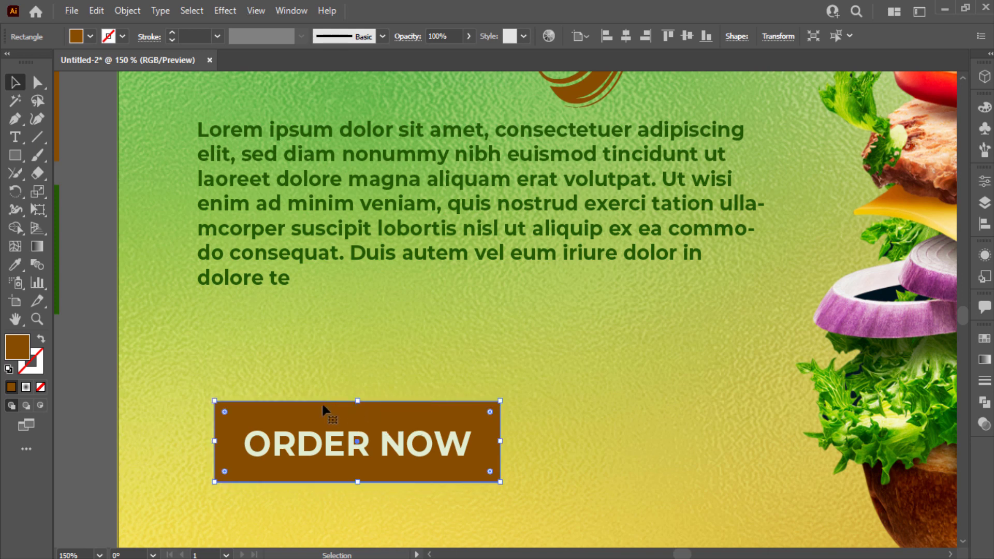
{"action": "left_click_drag", "start_coordinate": [224, 411], "coordinate": [300, 455]}
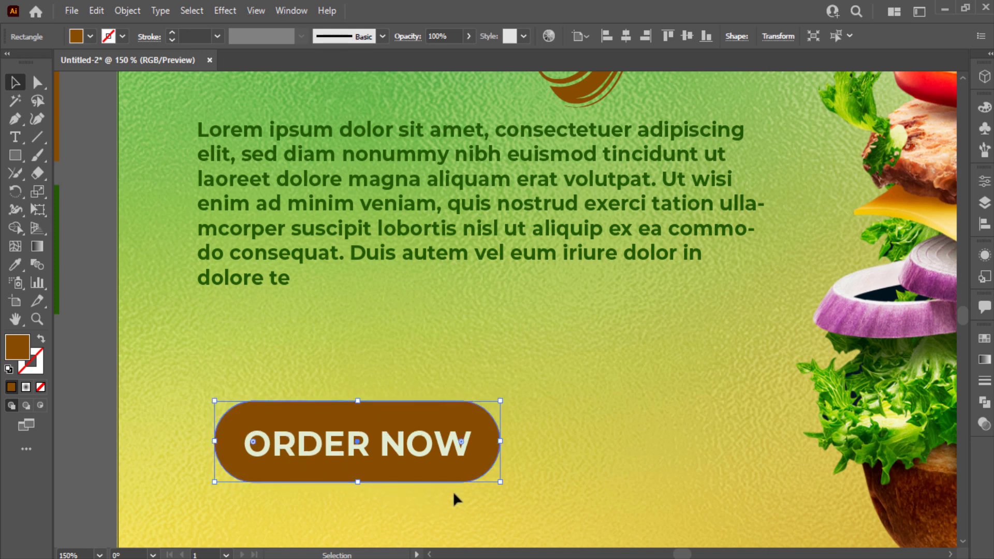
- Apply the last used drop shadow effect to the brown ORDER NOW button
{"action": "left_click", "coordinate": [620, 483]}
{"action": "left_click", "coordinate": [496, 459]}
{"action": "key", "text": "ctrl+shift+e"}
{"action": "left_click", "coordinate": [591, 468]}
{"action": "scroll", "coordinate": [590, 468], "scroll_direction": "down", "scroll_amount": 2}
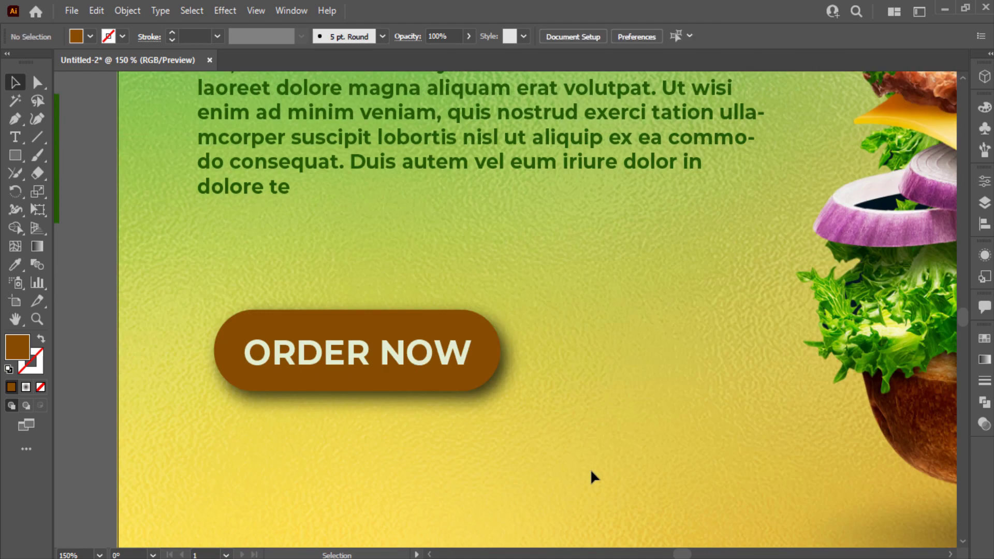
- Add a Contact Us text line below the ORDER NOW button, near the poster's lower edge
{"action": "scroll", "coordinate": [591, 468], "scroll_direction": "down", "scroll_amount": 3}
{"action": "left_click", "coordinate": [18, 136]}
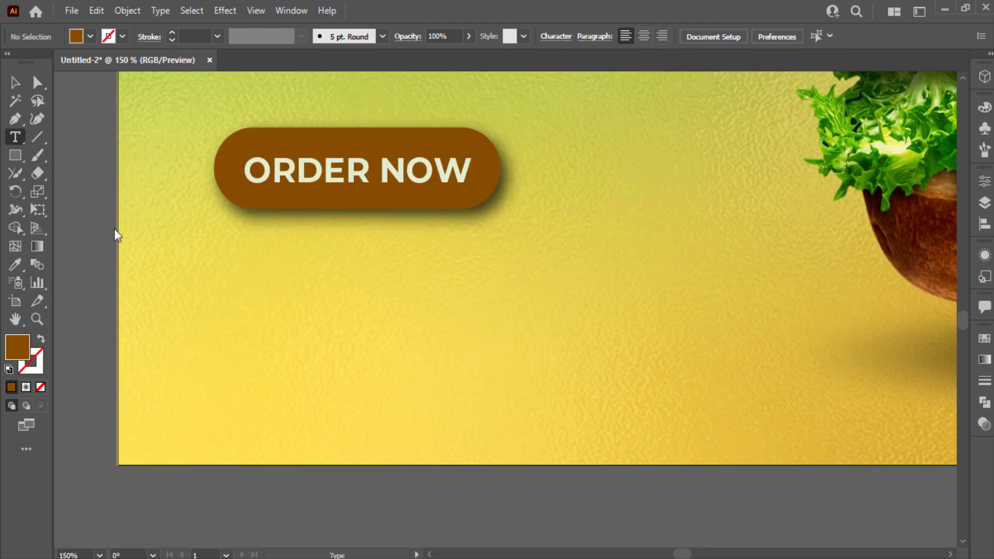
{"action": "left_click", "coordinate": [271, 387]}
{"action": "type", "text": "Con"}
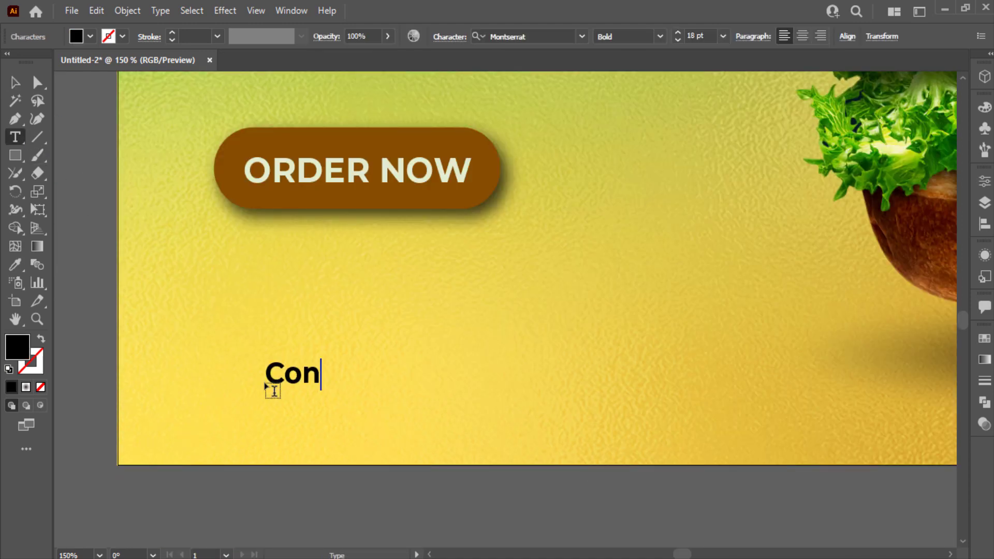
{"action": "type", "text": "tact Us"}
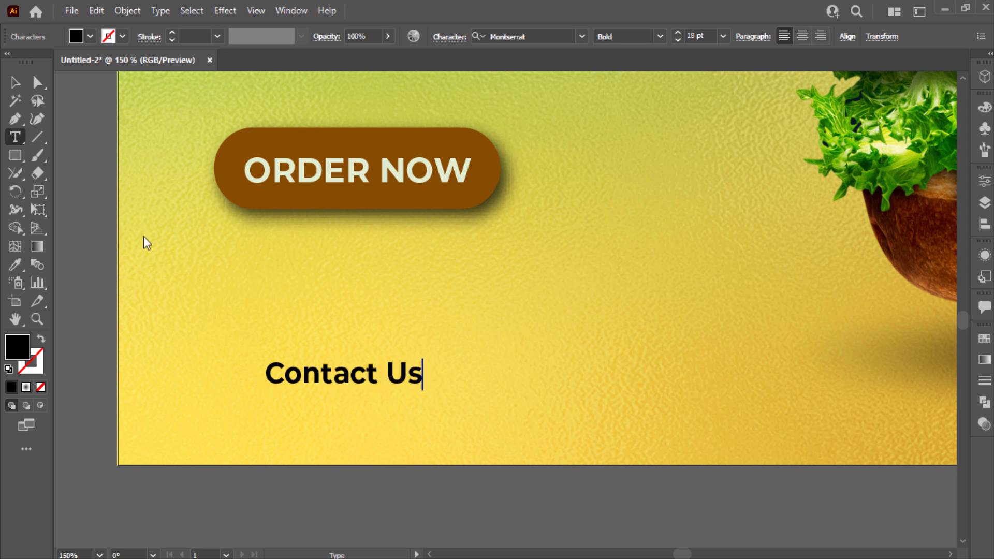
{"action": "left_click", "coordinate": [16, 83]}
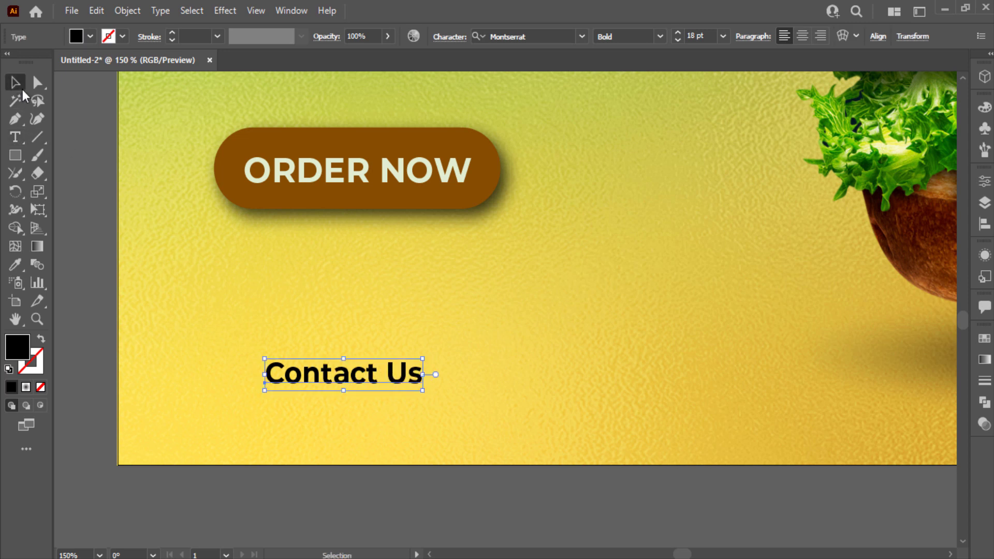
- Place a copy of the Contact Us line directly beneath it and replace the copy's text with the contact phone number
{"action": "left_click_drag", "start_coordinate": [295, 385], "coordinate": [343, 393]}
{"action": "double_click", "coordinate": [344, 390]}
{"action": "key", "text": "ctrl+a"}
{"action": "type", "text": "+91 2"}
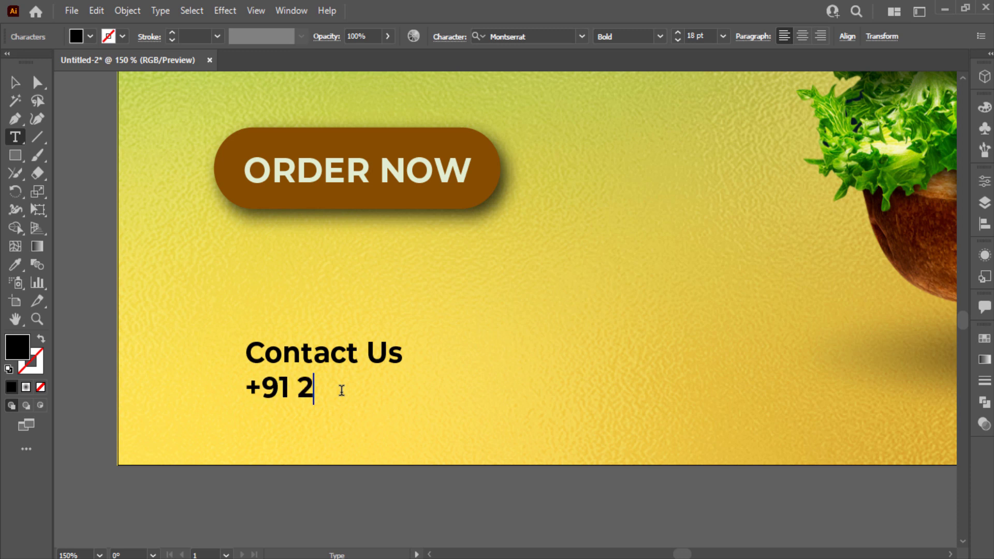
{"action": "type", "text": "2552 22222v"}
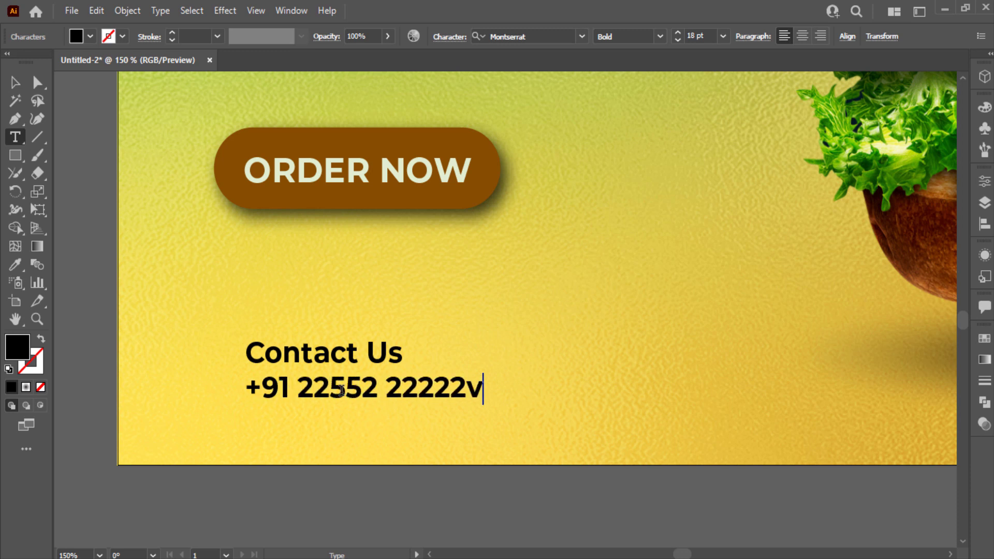
{"action": "key", "text": "BackSpace"}
{"action": "left_click", "coordinate": [15, 82]}
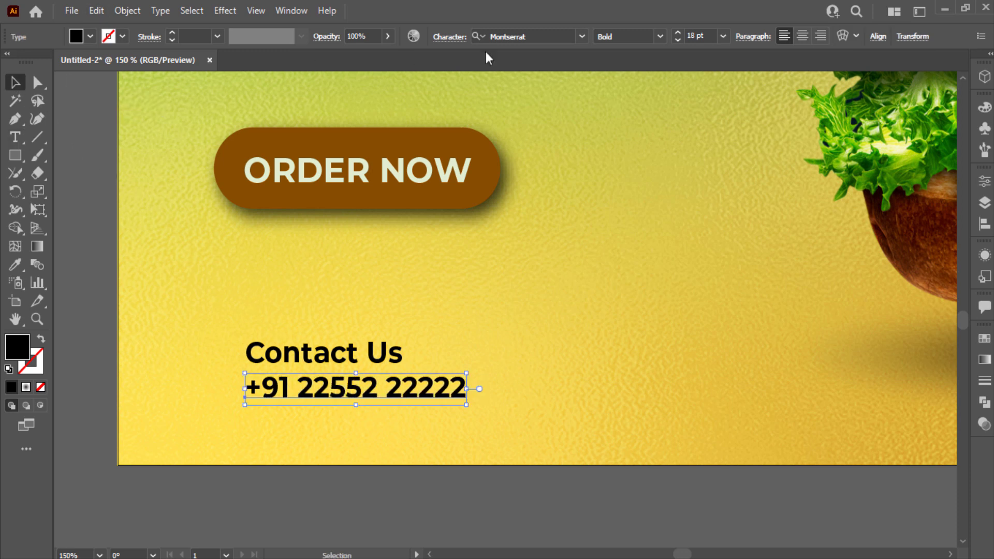
- Set the phone number line to 20 pt in Montserrat ExtraBold
{"action": "scroll", "coordinate": [708, 37], "scroll_direction": "up", "scroll_amount": 2}
{"action": "left_click", "coordinate": [659, 37]}
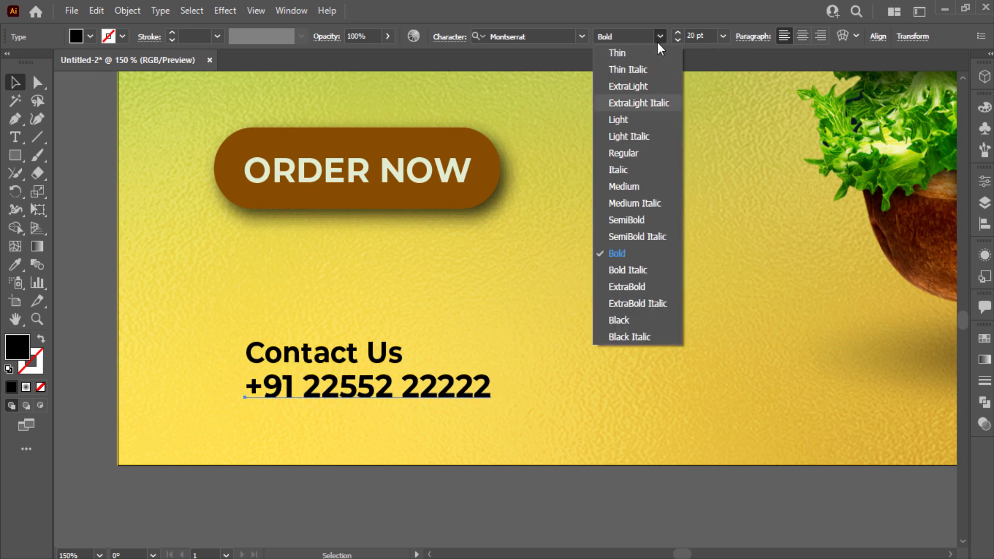
{"action": "left_click", "coordinate": [644, 285]}
- Color the Contact Us and phone number lines with the brown palette swatch and enlarge them slightly together
{"action": "left_click_drag", "start_coordinate": [425, 319], "coordinate": [322, 401]}
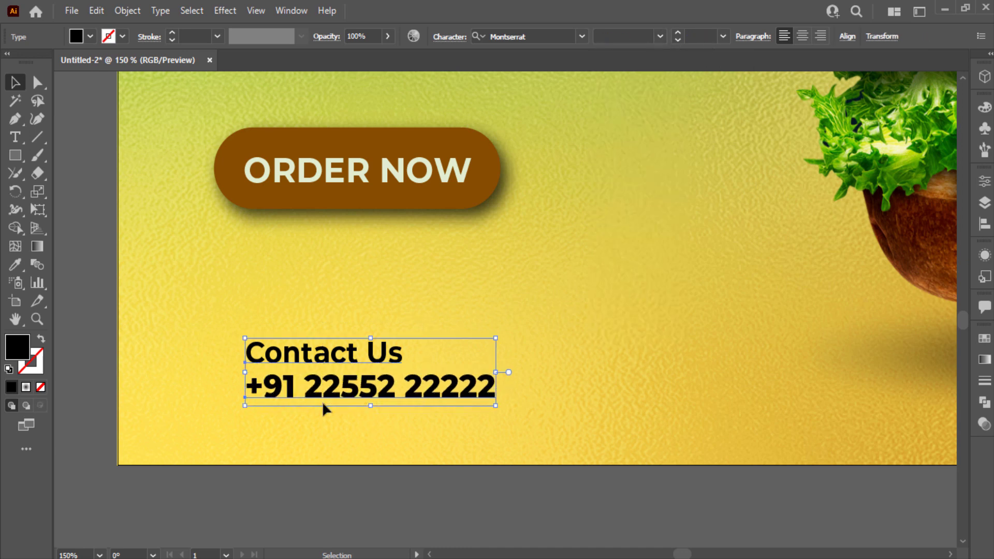
{"action": "key", "text": "ctrl+0"}
{"action": "key", "text": "i"}
{"action": "left_click", "coordinate": [253, 352]}
{"action": "key", "text": "v"}
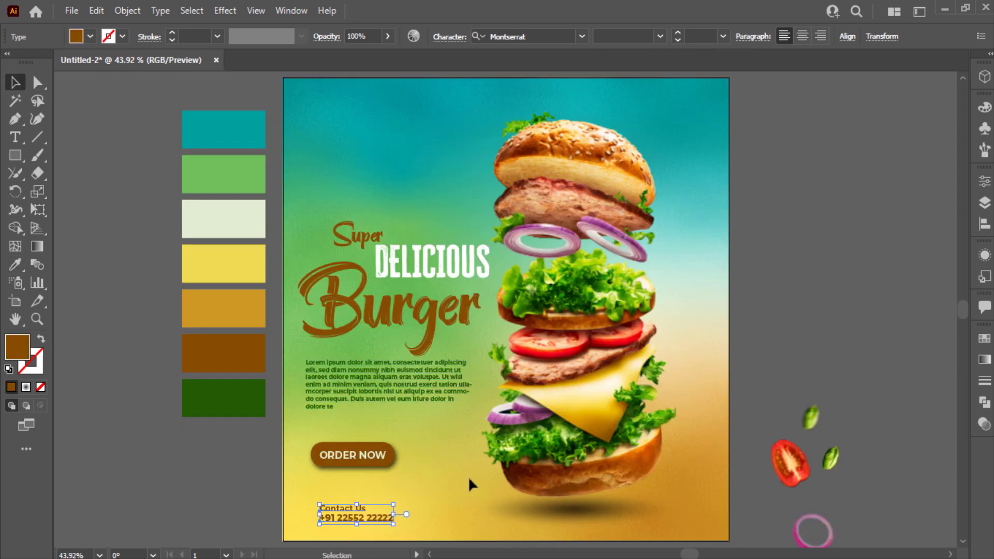
{"action": "left_click", "coordinate": [468, 476]}
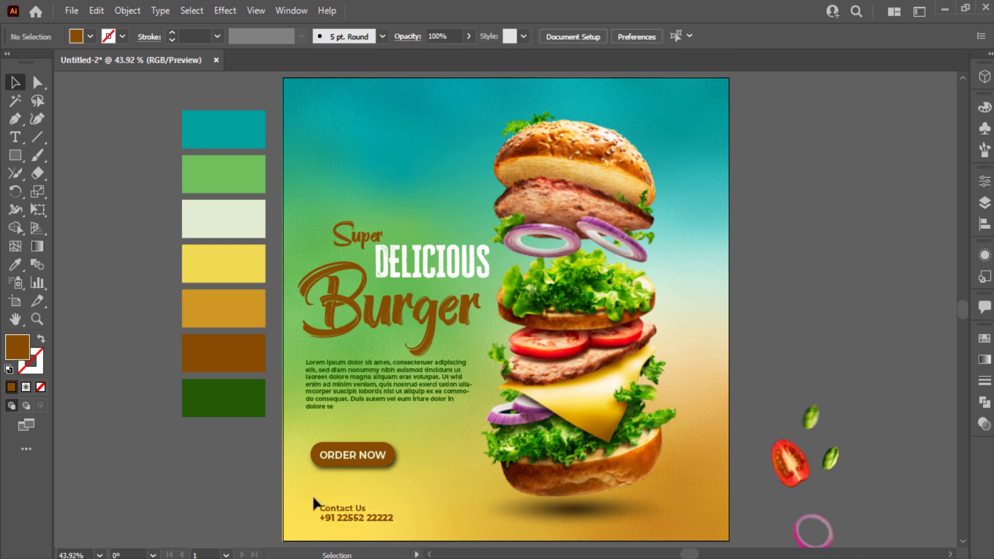
{"action": "left_click_drag", "start_coordinate": [312, 495], "coordinate": [424, 512]}
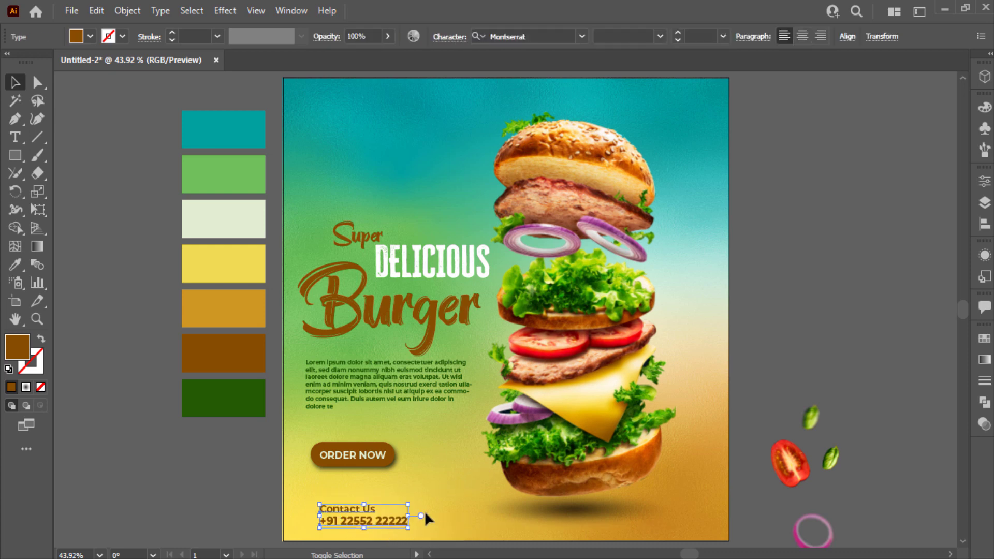
{"action": "left_click", "coordinate": [424, 512]}
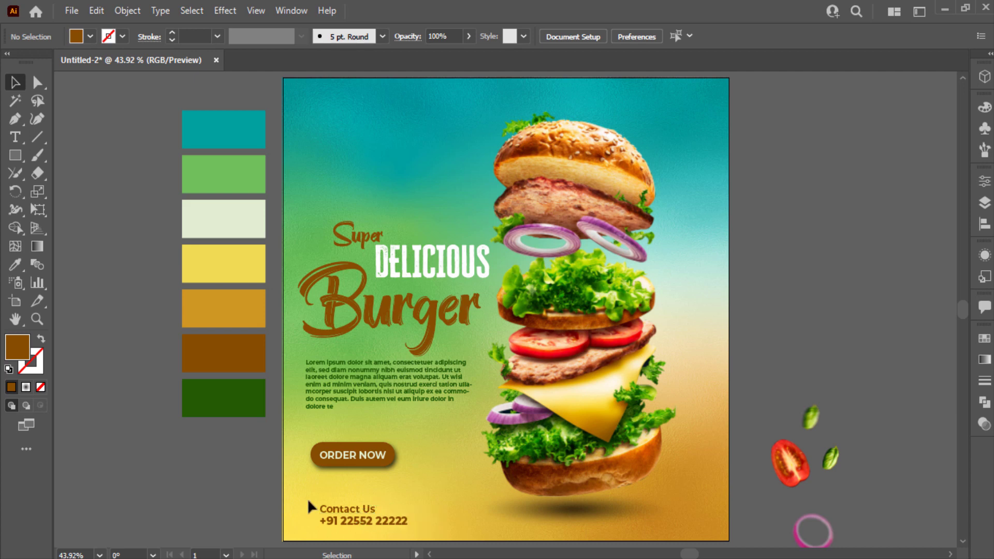
- Place a copy of the contact text group beside the original, ungrouped and with its phone number line deleted
{"action": "left_click_drag", "start_coordinate": [308, 500], "coordinate": [481, 517]}
{"action": "left_click", "coordinate": [361, 498]}
{"action": "left_click", "coordinate": [362, 509]}
{"action": "right_click", "coordinate": [480, 516]}
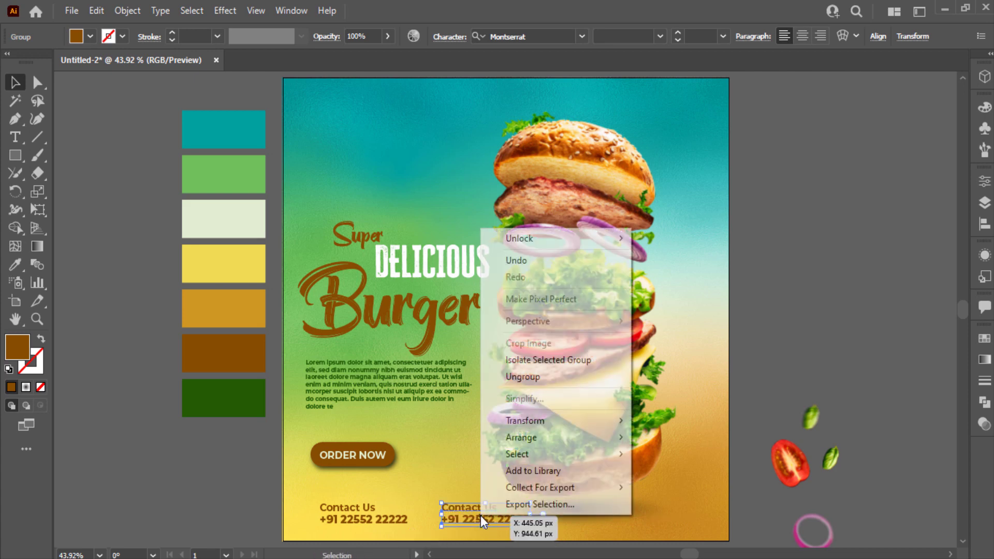
{"action": "left_click", "coordinate": [512, 384]}
{"action": "left_click", "coordinate": [464, 440]}
{"action": "left_click", "coordinate": [473, 519]}
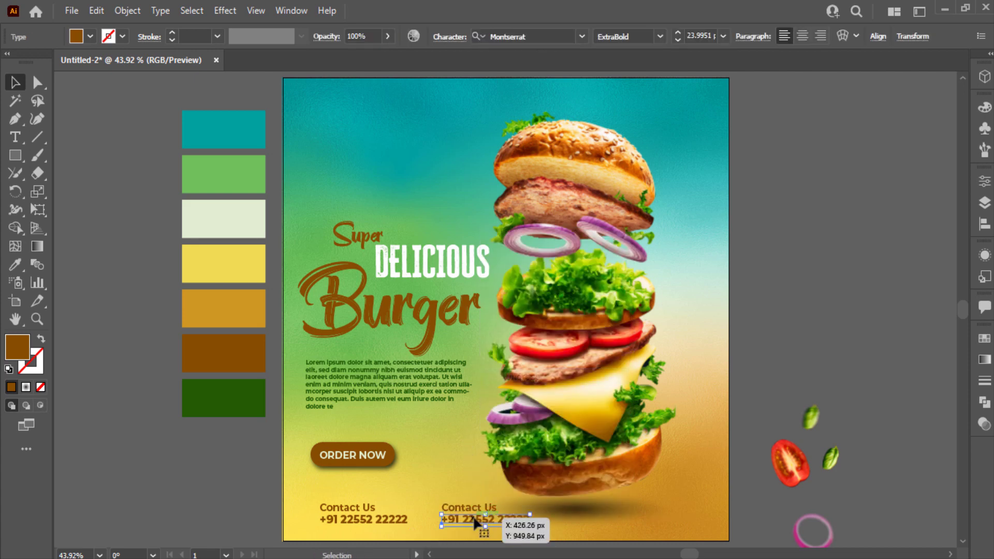
{"action": "key", "text": "Delete"}
{"action": "left_click_drag", "start_coordinate": [484, 506], "coordinate": [669, 517]}
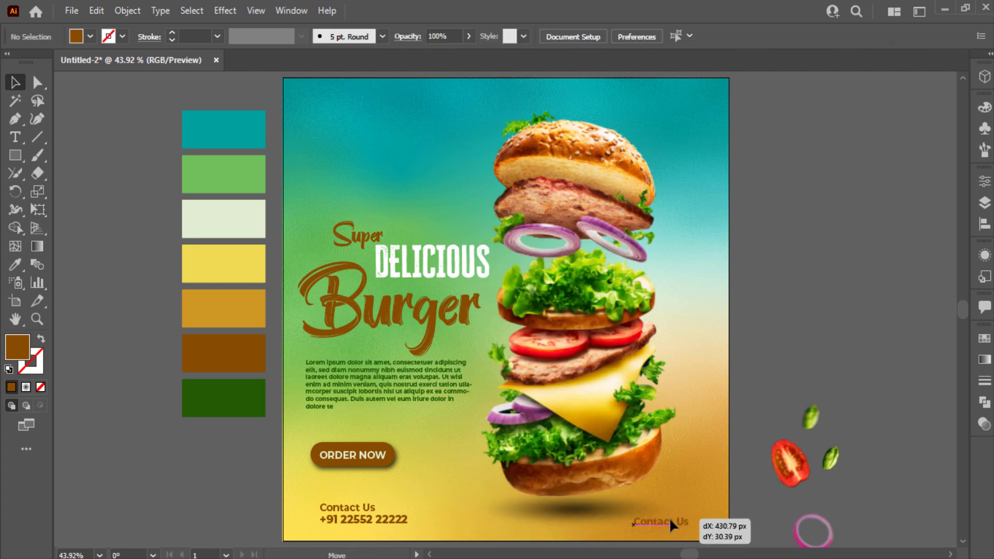
{"action": "triple_click", "coordinate": [670, 517]}
{"action": "type", "text": "www.yourwebsite.com"}
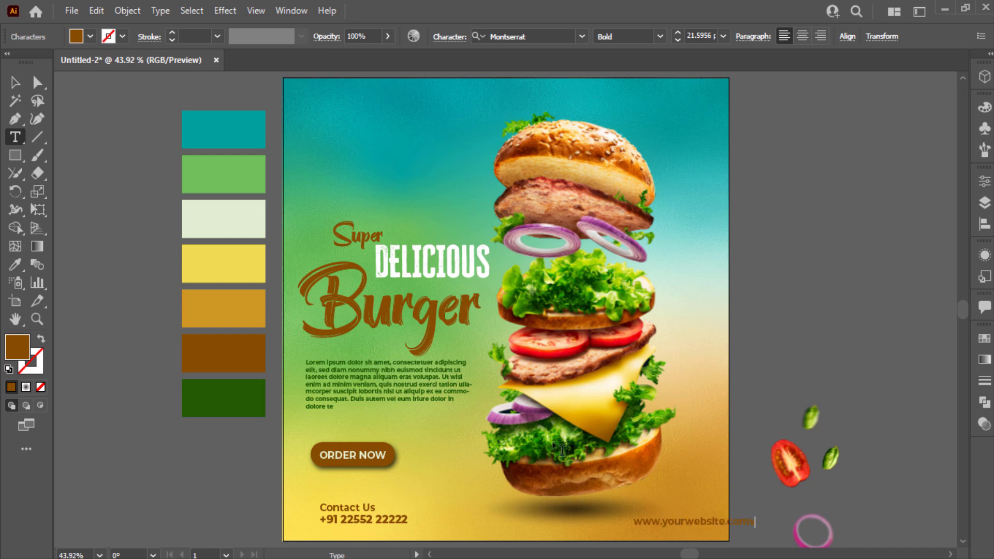
- Shift the website line fully inside the poster's right edge and color it white
{"action": "left_click", "coordinate": [15, 82]}
{"action": "left_click", "coordinate": [740, 522]}
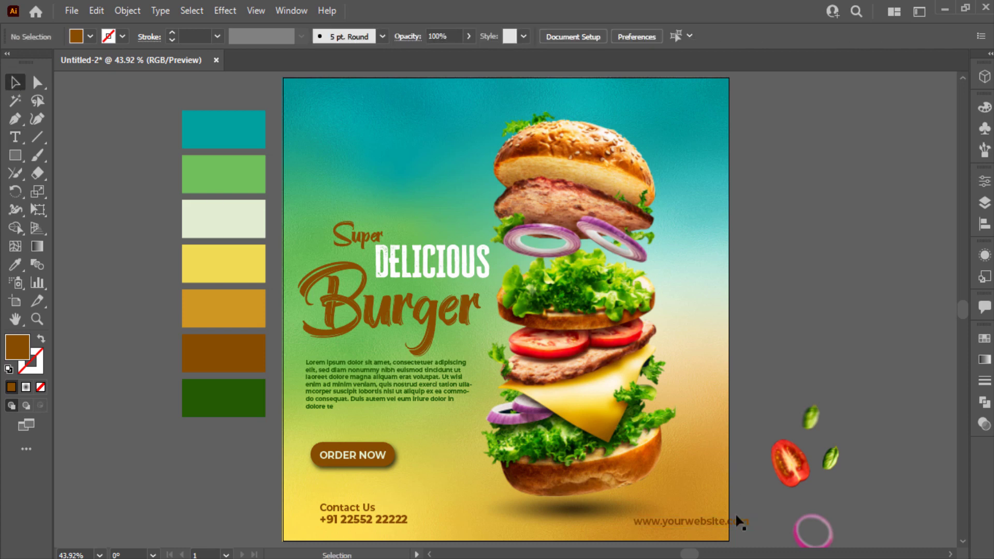
{"action": "left_click_drag", "start_coordinate": [741, 521], "coordinate": [687, 523]}
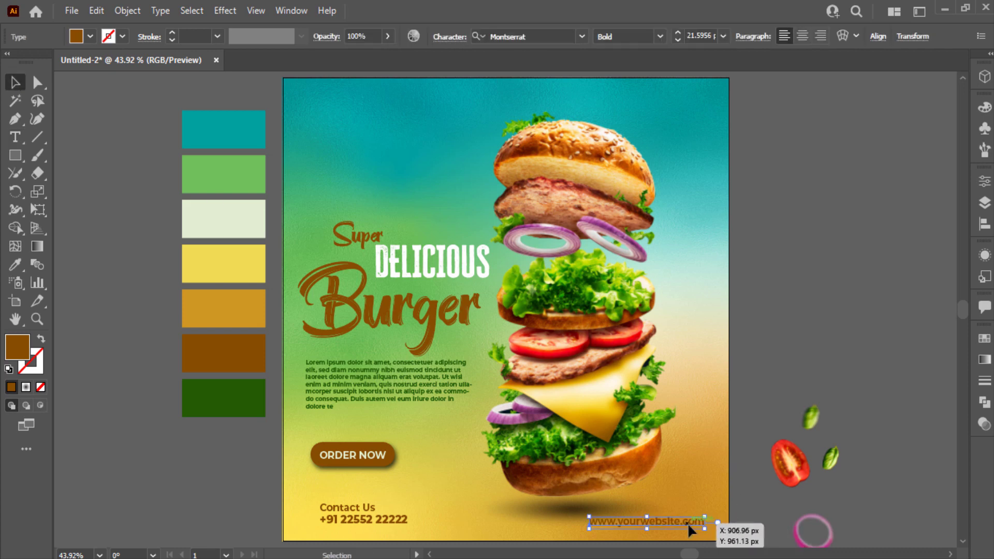
{"action": "left_click", "coordinate": [90, 36]}
{"action": "left_click", "coordinate": [30, 62]}
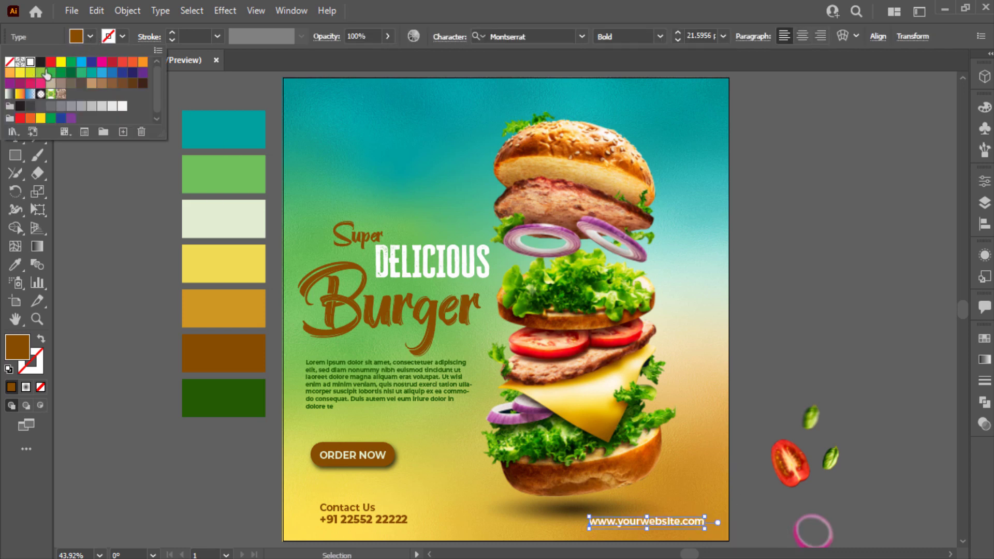
{"action": "left_click", "coordinate": [769, 315]}
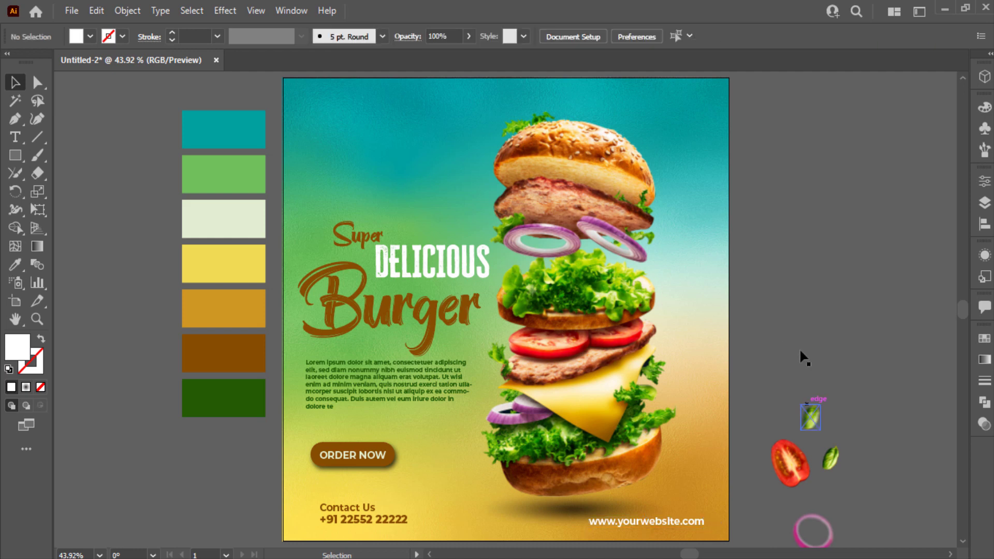
- Draw a small white rectangle on the empty canvas left of the color palette as the logo's top bun
{"action": "left_click", "coordinate": [20, 156]}
{"action": "left_click_drag", "start_coordinate": [89, 193], "coordinate": [288, 209]}
{"action": "scroll", "coordinate": [288, 209], "scroll_direction": "up", "scroll_amount": 2}
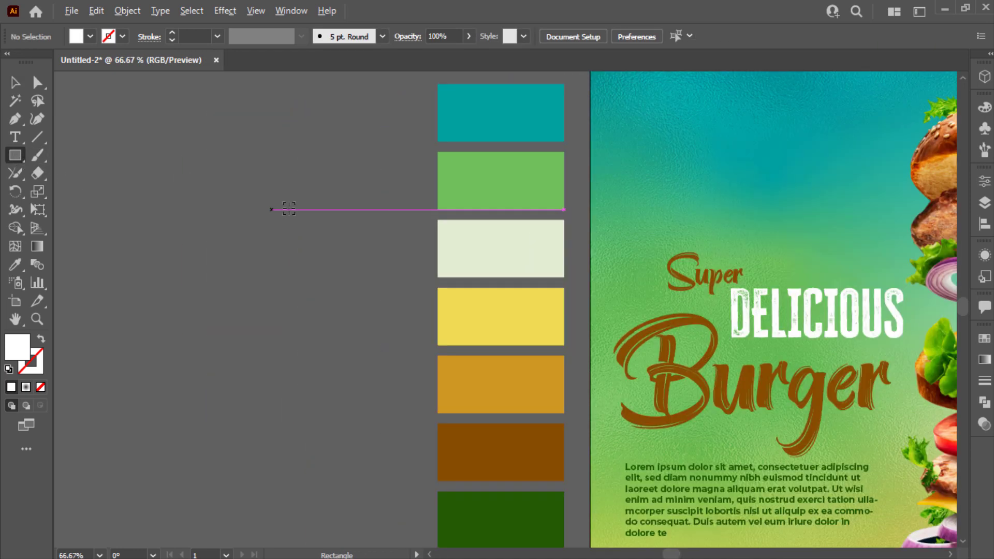
{"action": "scroll", "coordinate": [288, 208], "scroll_direction": "up", "scroll_amount": 1}
{"action": "left_click_drag", "start_coordinate": [324, 167], "coordinate": [399, 208]}
{"action": "key", "text": "v"}
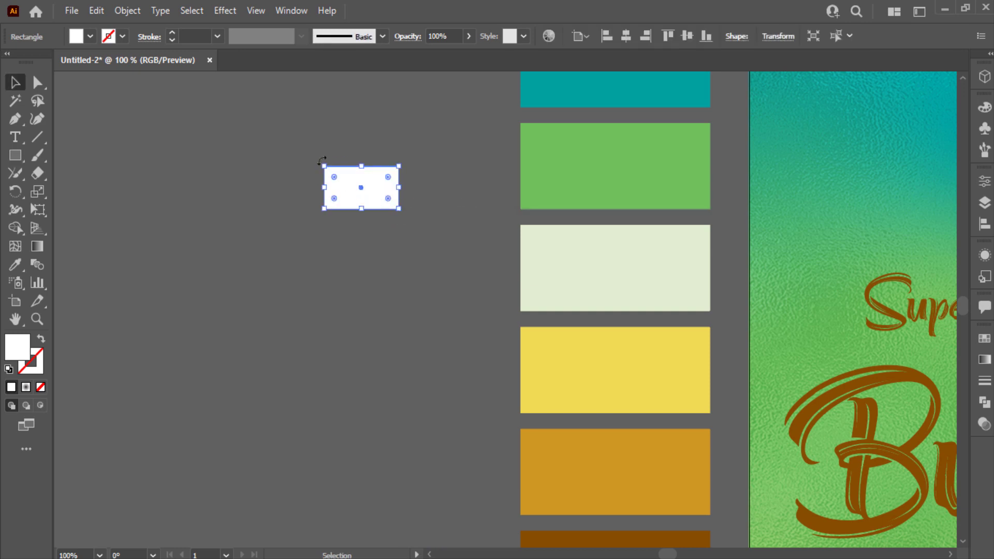
- Round only the two upper corners of the white rectangle to a radius of about 28.87 px
{"action": "left_click_drag", "start_coordinate": [322, 160], "coordinate": [422, 178]}
{"action": "key", "text": "ctrl+z"}
{"action": "key", "text": "a"}
{"action": "left_click", "coordinate": [420, 169]}
{"action": "left_click_drag", "start_coordinate": [310, 151], "coordinate": [366, 188]}
{"action": "key", "text": "ctrl+z"}
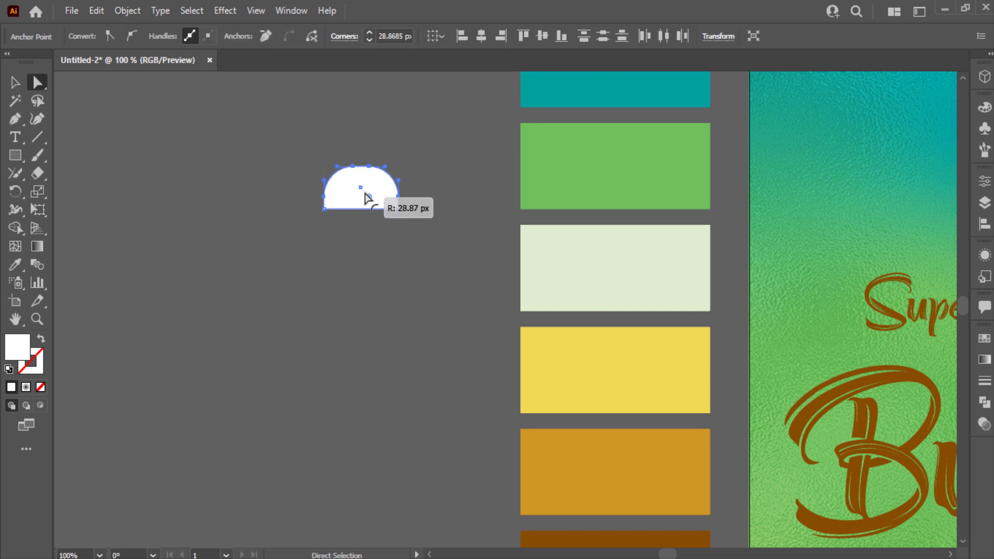
{"action": "key", "text": "v"}
{"action": "left_click", "coordinate": [415, 197]}
- Add the text LOGO below the bun shape and color it white
{"action": "left_click", "coordinate": [17, 139]}
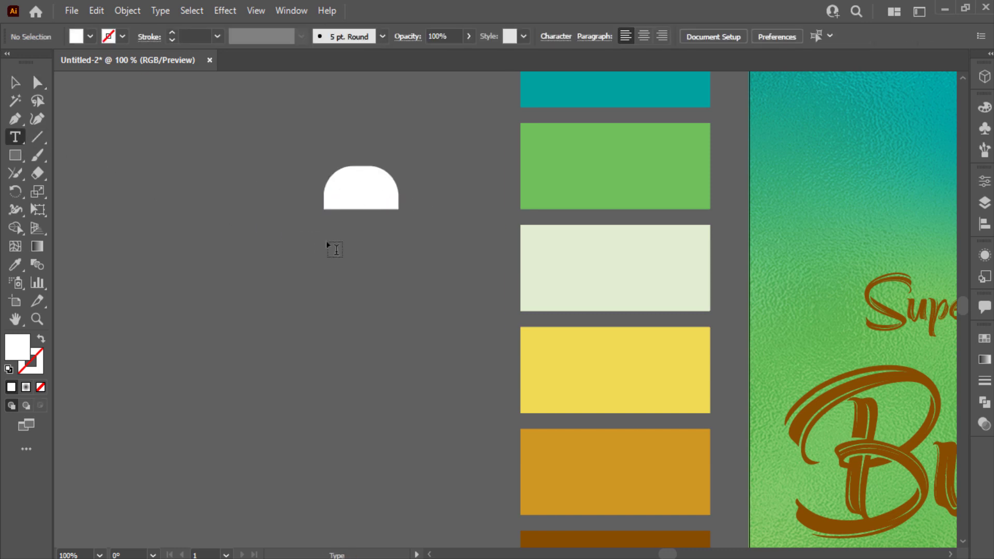
{"action": "left_click", "coordinate": [327, 240]}
{"action": "type", "text": "LOGO"}
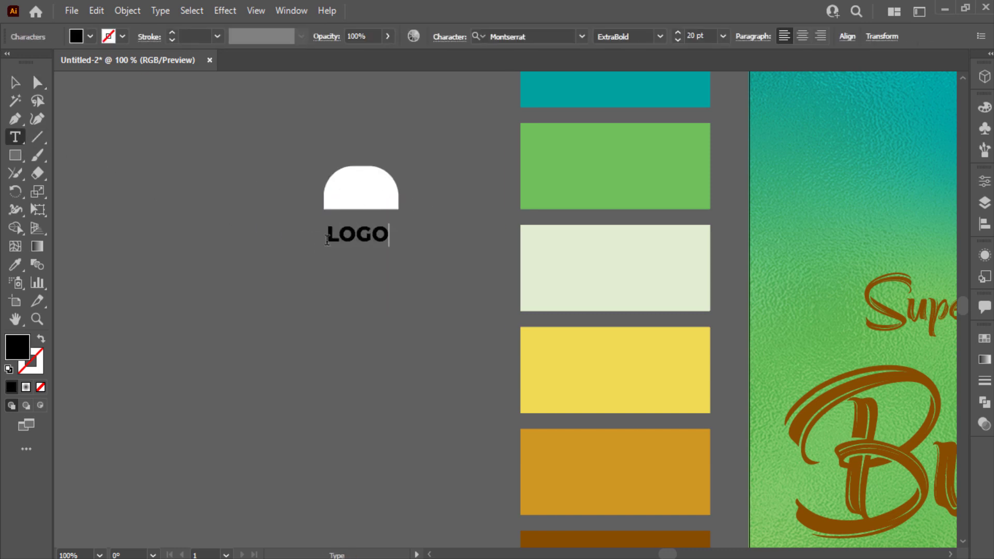
{"action": "left_click", "coordinate": [16, 83]}
{"action": "left_click", "coordinate": [80, 37]}
{"action": "left_click", "coordinate": [28, 62]}
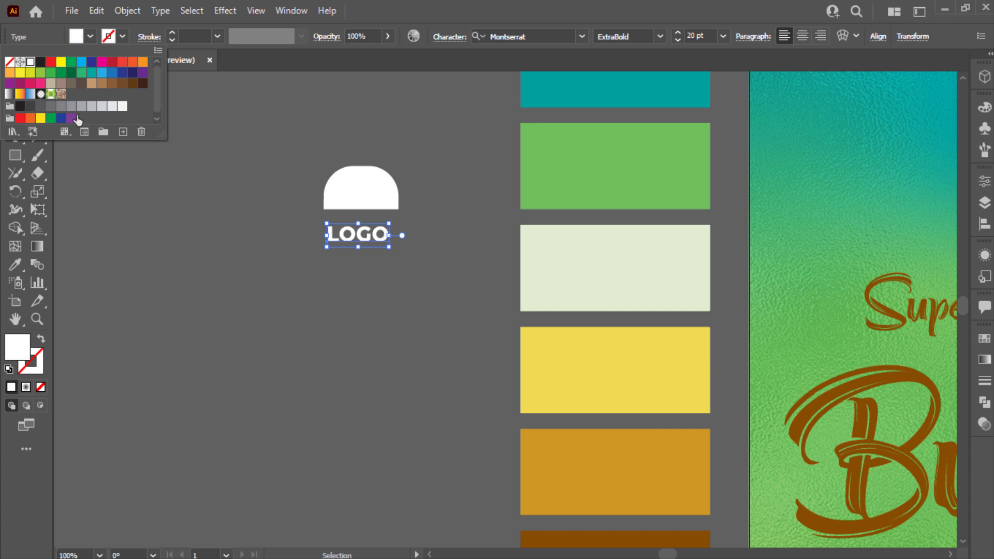
{"action": "left_click", "coordinate": [230, 227]}
- Position the LOGO text just under the bun shape and enlarge it to match the bun's width
{"action": "scroll", "coordinate": [259, 238], "scroll_direction": "up", "scroll_amount": 1}
{"action": "scroll", "coordinate": [232, 234], "scroll_direction": "up", "scroll_amount": 3}
{"action": "left_click_drag", "start_coordinate": [476, 192], "coordinate": [467, 166]}
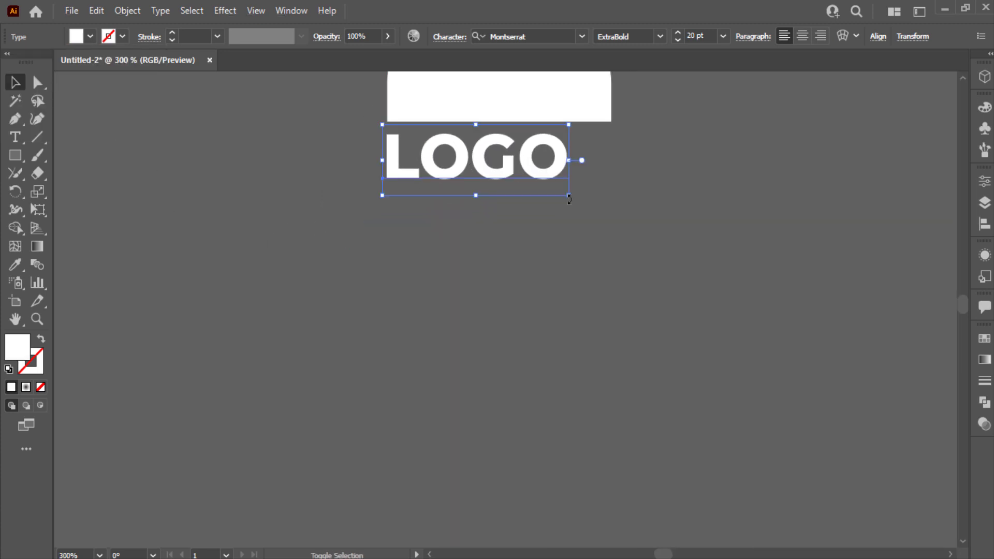
{"action": "left_click_drag", "start_coordinate": [571, 201], "coordinate": [632, 214]}
{"action": "left_click", "coordinate": [670, 178]}
{"action": "scroll", "coordinate": [670, 178], "scroll_direction": "up", "scroll_amount": 1}
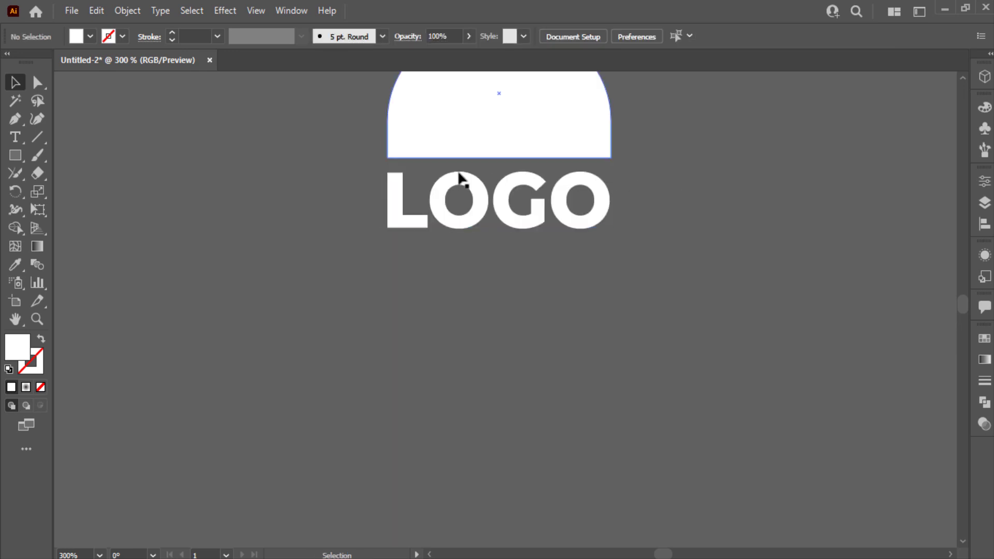
- Draw a white rectangle as wide as the LOGO text below it and round its two lower corners
{"action": "left_click", "coordinate": [8, 158]}
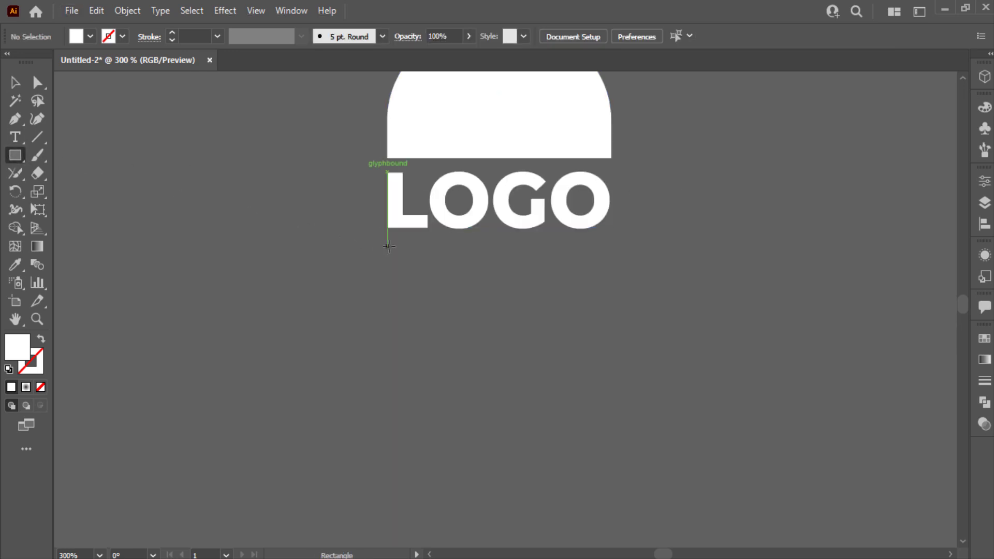
{"action": "left_click_drag", "start_coordinate": [389, 247], "coordinate": [610, 296]}
{"action": "key", "text": "v"}
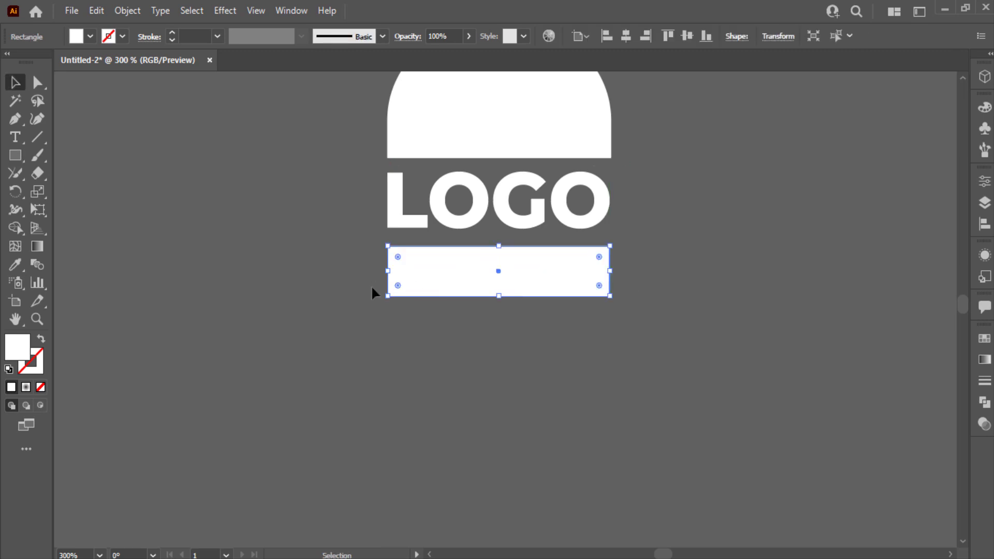
{"action": "key", "text": "a"}
{"action": "left_click_drag", "start_coordinate": [371, 285], "coordinate": [582, 271]}
{"action": "scroll", "coordinate": [582, 270], "scroll_direction": "up", "scroll_amount": 2}
{"action": "left_click", "coordinate": [675, 233]}
{"action": "key", "text": "v"}
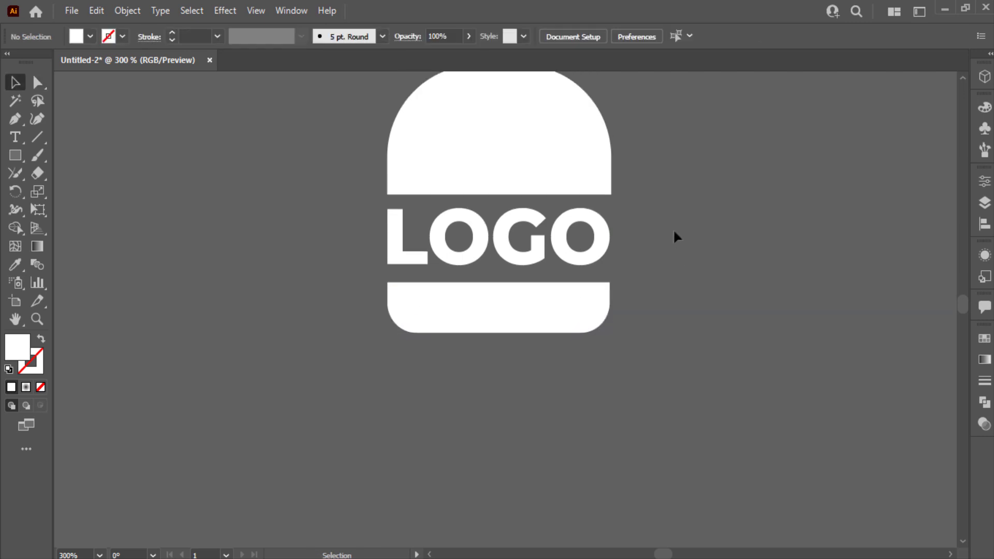
- Swap fill and stroke on both bun shapes so they become white outlines without fill
{"action": "left_click", "coordinate": [544, 193]}
{"action": "left_click", "coordinate": [528, 324], "text": "shift"}
{"action": "key", "text": "shift+x"}
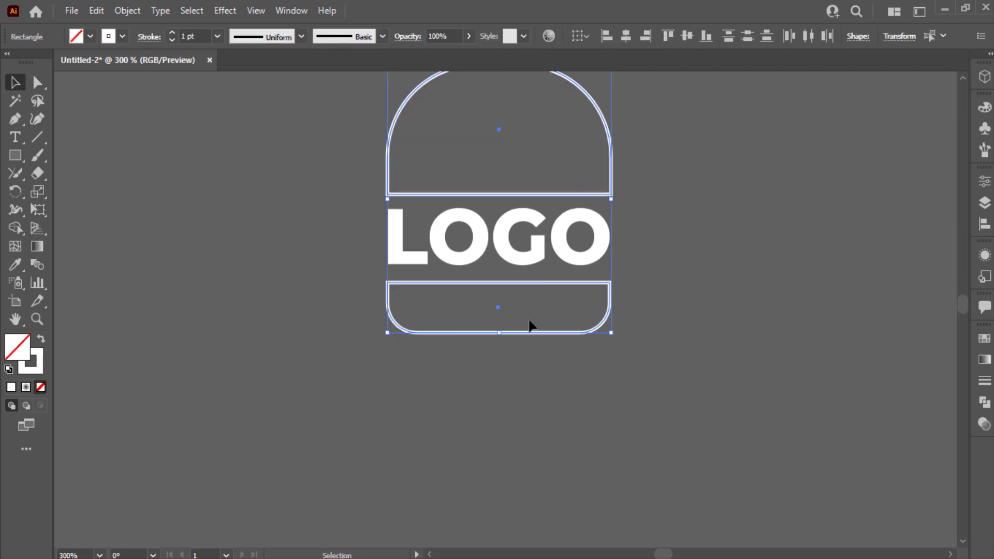
{"action": "left_click", "coordinate": [675, 300]}
- Give both bun outlines the palette's brown as stroke color, with no fill
{"action": "left_click", "coordinate": [611, 181]}
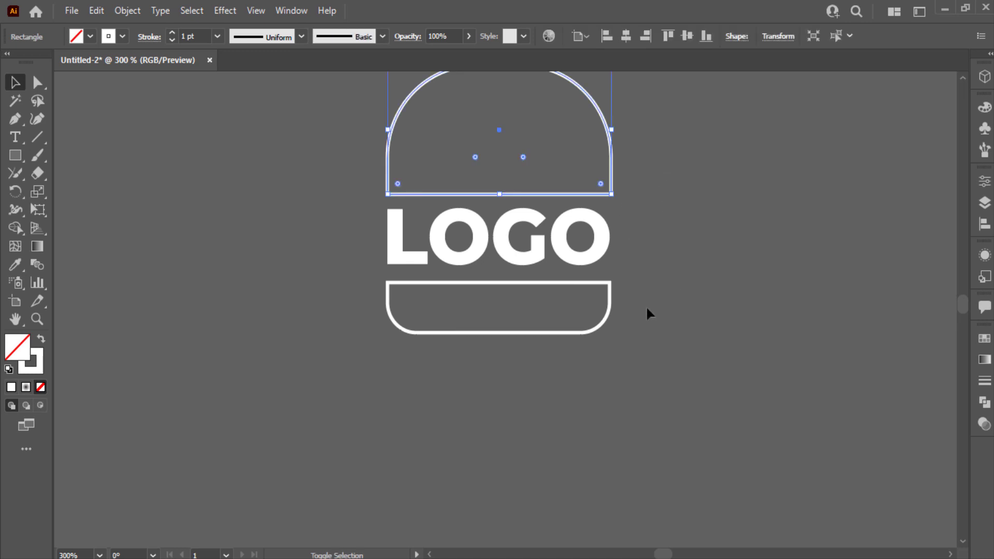
{"action": "left_click", "coordinate": [587, 332], "text": "shift"}
{"action": "scroll", "coordinate": [589, 330], "scroll_direction": "down", "scroll_amount": 2}
{"action": "scroll", "coordinate": [611, 375], "scroll_direction": "down", "scroll_amount": 5}
{"action": "scroll", "coordinate": [611, 375], "scroll_direction": "right", "scroll_amount": 5}
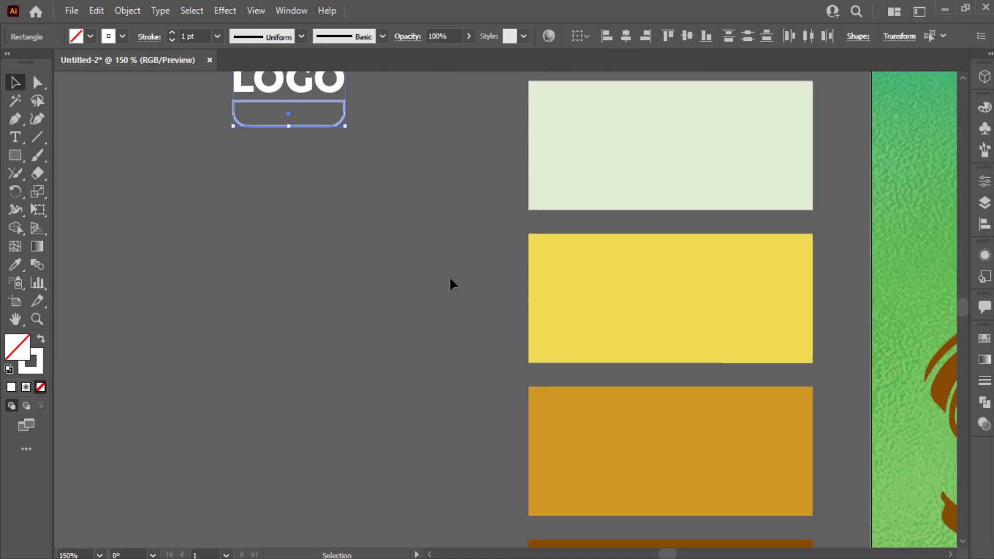
{"action": "key", "text": "i"}
{"action": "left_click", "coordinate": [638, 493]}
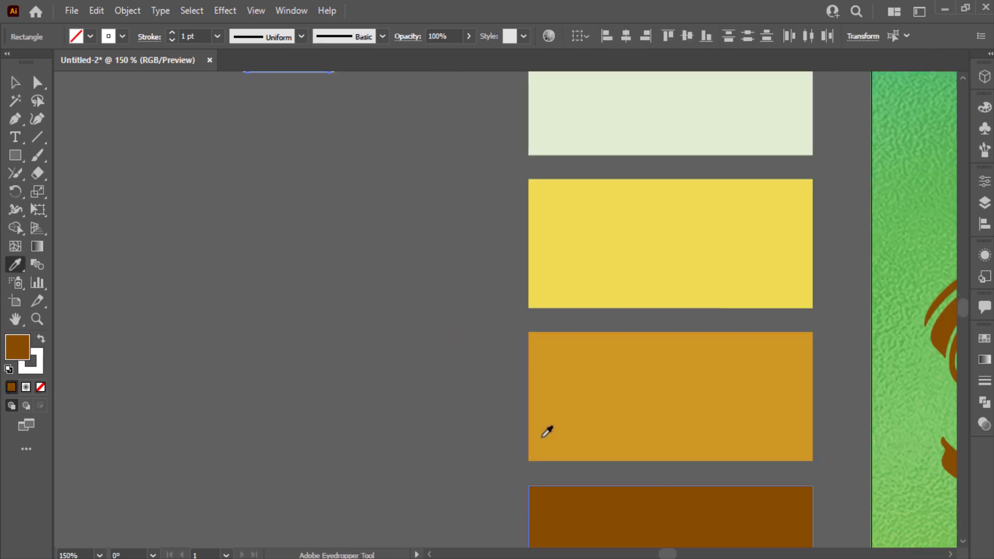
{"action": "scroll", "coordinate": [343, 281], "scroll_direction": "up", "scroll_amount": 5}
{"action": "scroll", "coordinate": [413, 303], "scroll_direction": "down", "scroll_amount": 3}
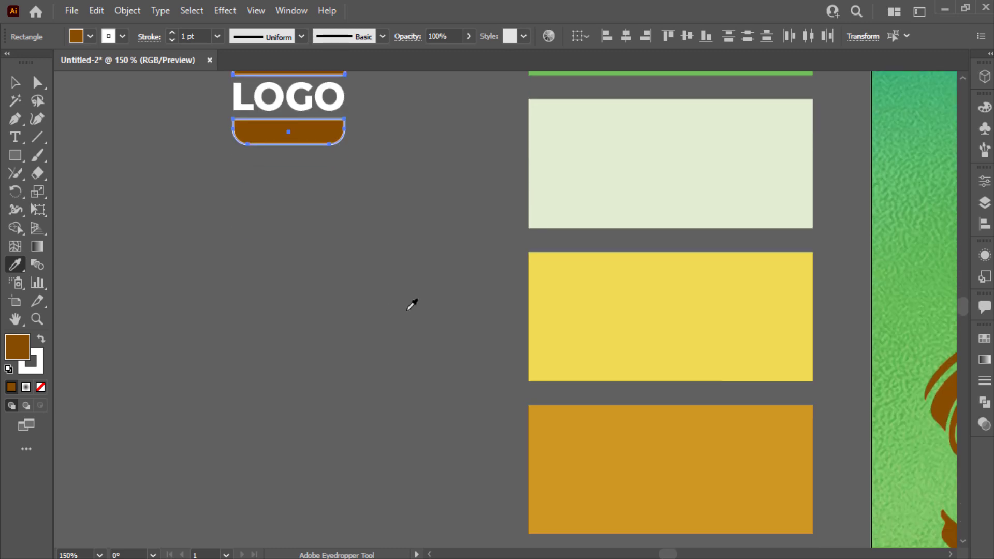
{"action": "key", "text": "shift+x"}
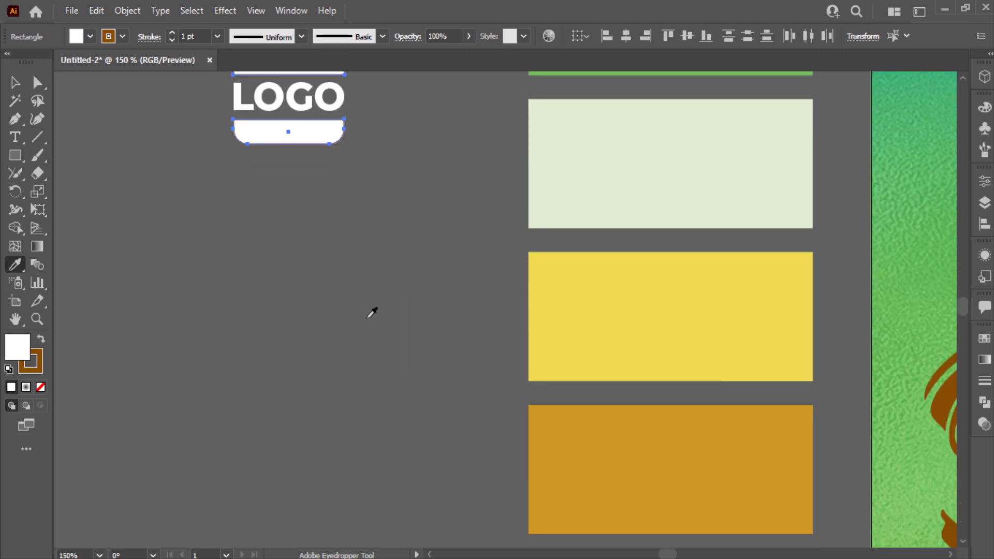
{"action": "left_click", "coordinate": [41, 387]}
{"action": "scroll", "coordinate": [31, 238], "scroll_direction": "up", "scroll_amount": 2}
{"action": "left_click", "coordinate": [19, 86]}
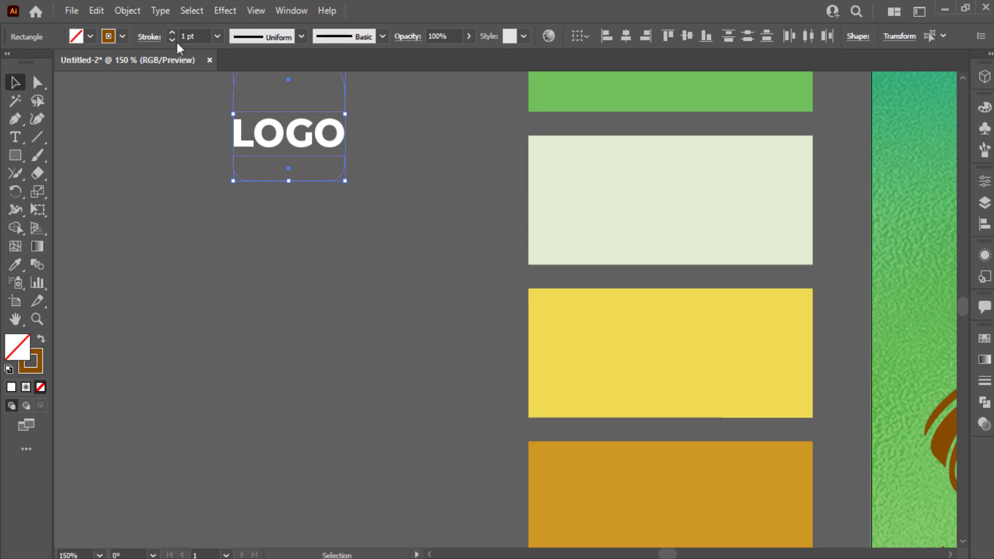
- Set the stroke weight of both bun outlines to 5 pt
{"action": "left_click", "coordinate": [203, 34]}
{"action": "scroll", "coordinate": [199, 166], "scroll_direction": "up", "scroll_amount": 2}
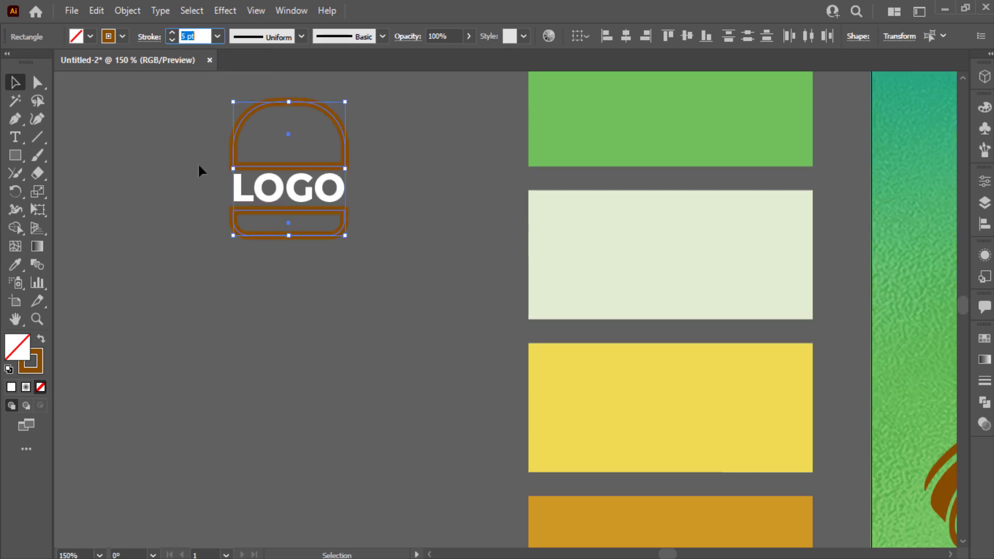
{"action": "left_click", "coordinate": [199, 167]}
- Draw a small brown circle beside the top bun and place a half-overlapping copy next to it
{"action": "scroll", "coordinate": [199, 167], "scroll_direction": "up", "scroll_amount": 2}
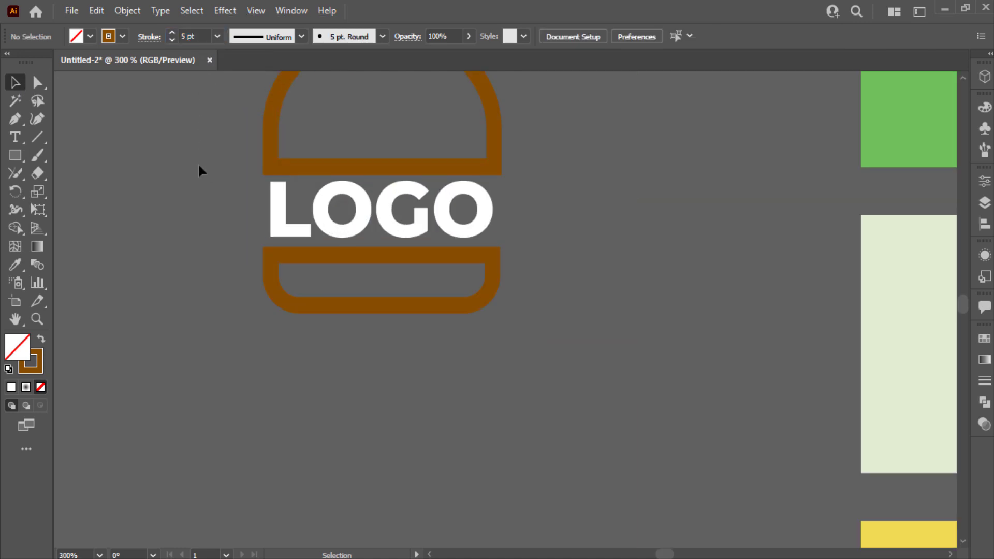
{"action": "scroll", "coordinate": [198, 162], "scroll_direction": "up", "scroll_amount": 2}
{"action": "key", "text": "b"}
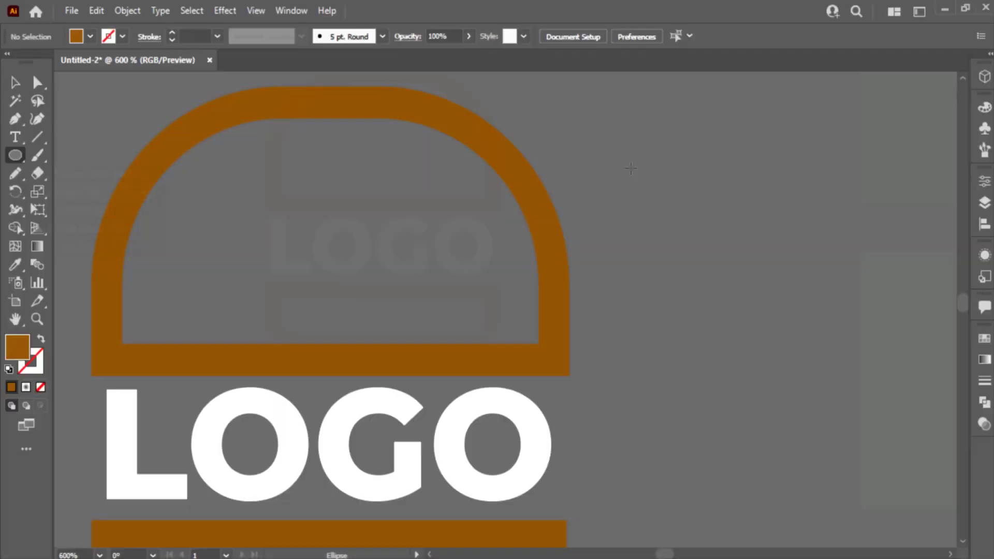
{"action": "mouse_move", "coordinate": [636, 167]}
{"action": "left_mouse_down"}
{"action": "mouse_move", "coordinate": [663, 195]}
{"action": "mouse_move", "coordinate": [673, 184]}
{"action": "left_mouse_up"}
{"action": "key", "text": "v"}
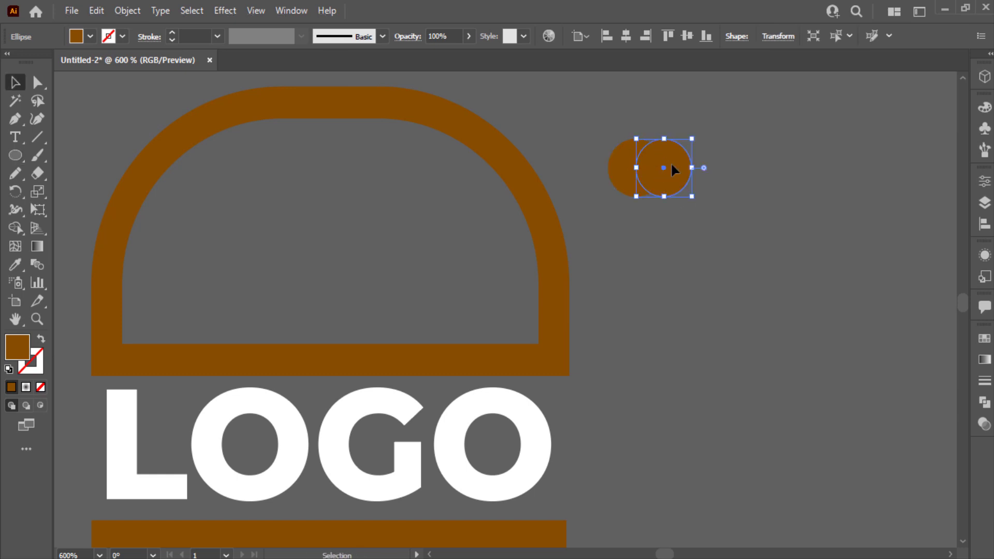
- Use the Shape Builder on the two circles to keep only their overlap as a seed shape
{"action": "left_click", "coordinate": [624, 171], "text": "shift"}
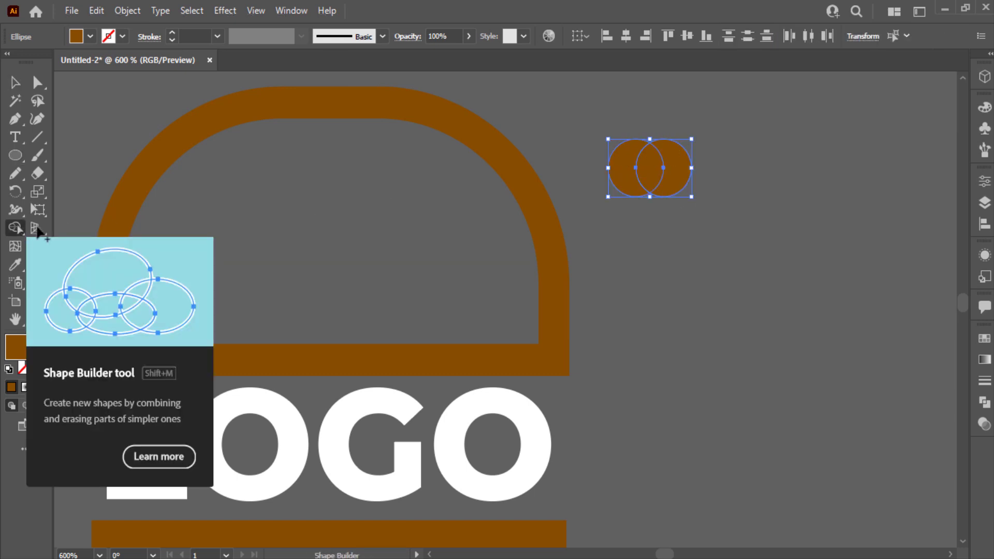
{"action": "left_click", "coordinate": [16, 228]}
{"action": "left_click", "coordinate": [622, 181], "text": "alt"}
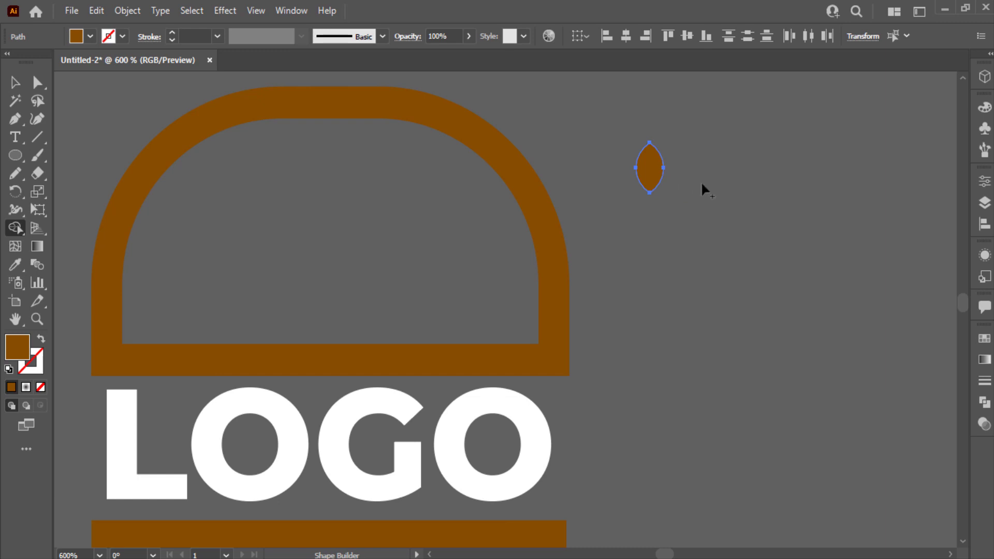
- Scatter four brown seed shapes at varied angles inside the top bun outline
{"action": "key", "text": "v"}
{"action": "left_click", "coordinate": [675, 179]}
{"action": "left_click_drag", "start_coordinate": [656, 175], "coordinate": [246, 220]}
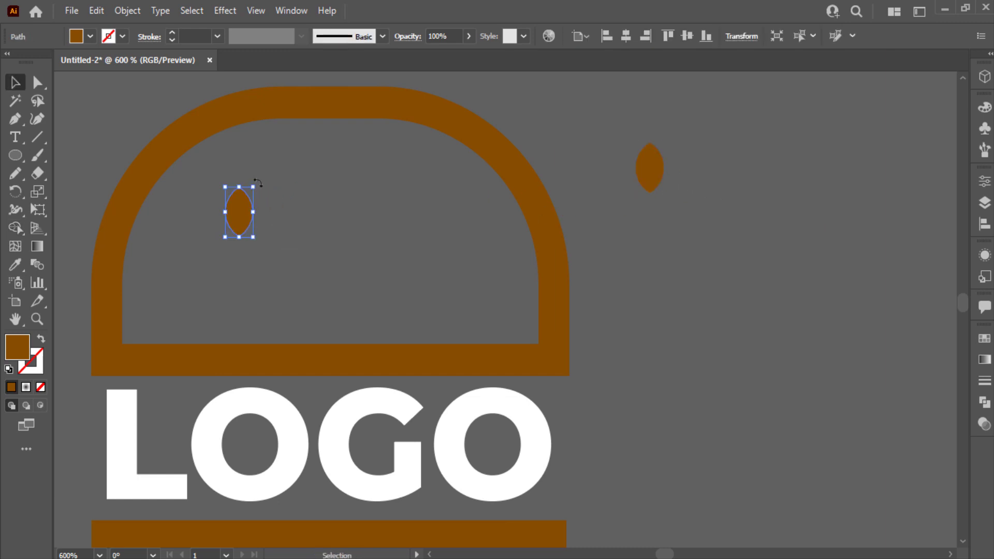
{"action": "left_click_drag", "start_coordinate": [258, 182], "coordinate": [263, 204]}
{"action": "left_click_drag", "start_coordinate": [650, 172], "coordinate": [391, 268]}
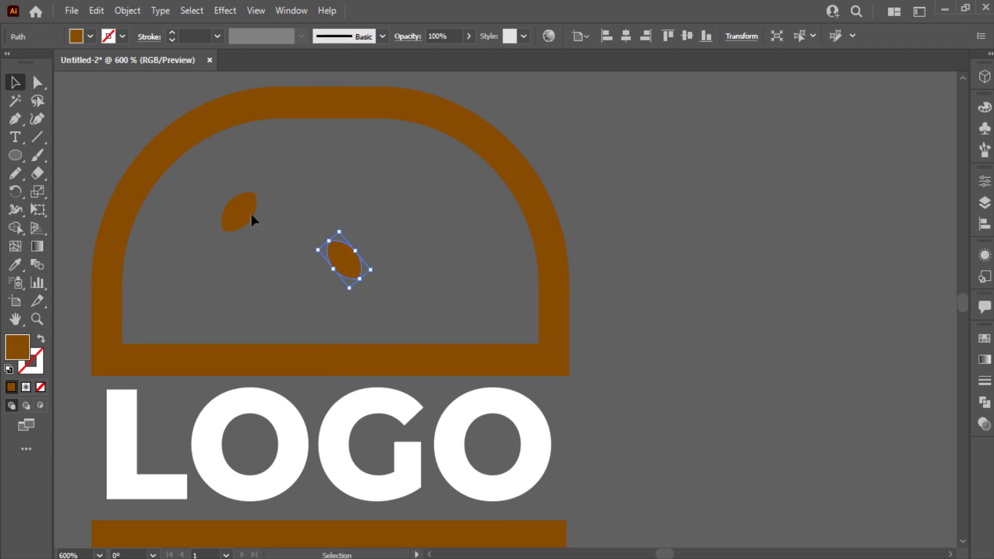
{"action": "left_click_drag", "start_coordinate": [251, 212], "coordinate": [214, 350]}
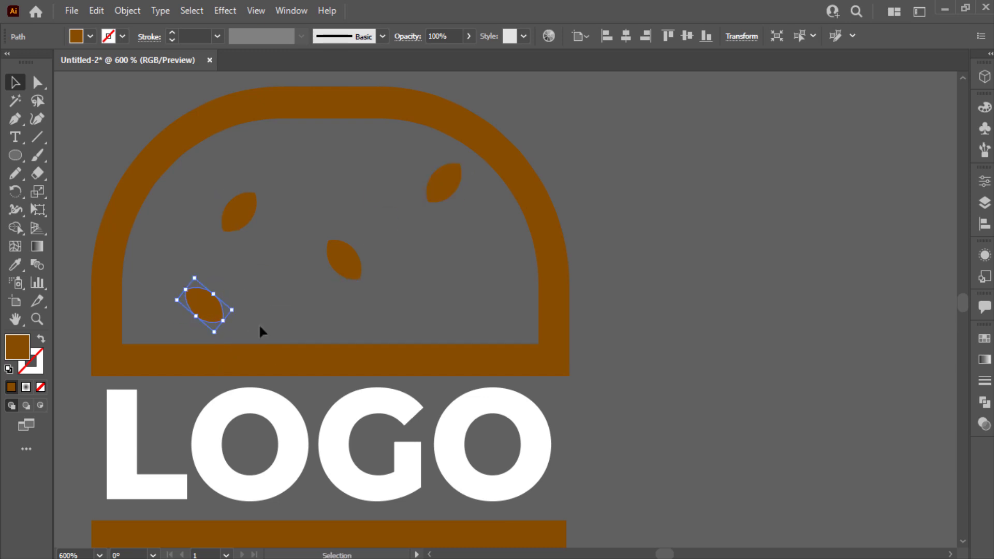
- Add a fifth seed copy near the lower right inside the top bun outline and rotate it almost horizontal
{"action": "left_click_drag", "start_coordinate": [357, 266], "coordinate": [463, 312]}
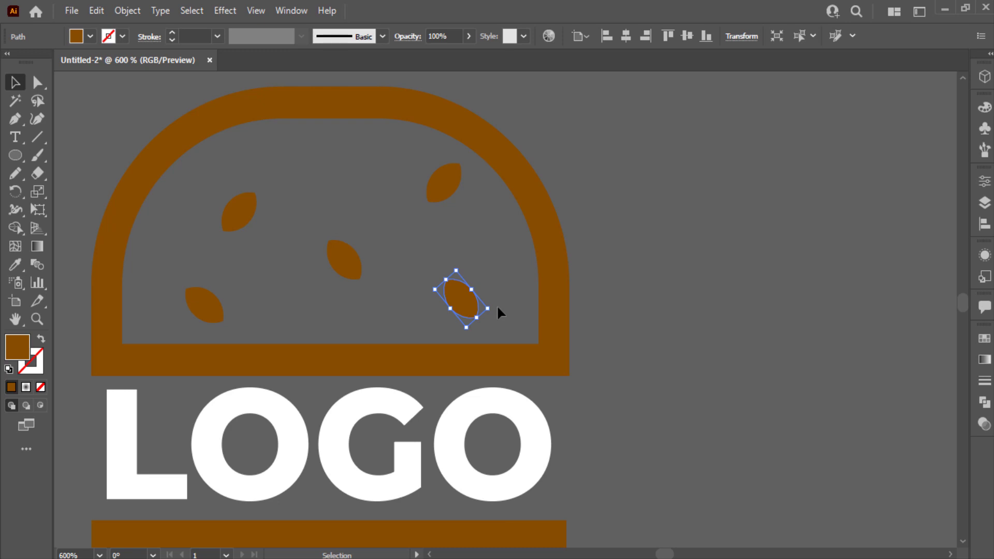
{"action": "left_click", "coordinate": [497, 307]}
{"action": "left_click", "coordinate": [476, 316]}
{"action": "left_click_drag", "start_coordinate": [493, 308], "coordinate": [500, 262]}
{"action": "left_click", "coordinate": [517, 244]}
- Set the stroke weight of both bun outlines to 3 pt
{"action": "scroll", "coordinate": [546, 222], "scroll_direction": "down", "scroll_amount": 3}
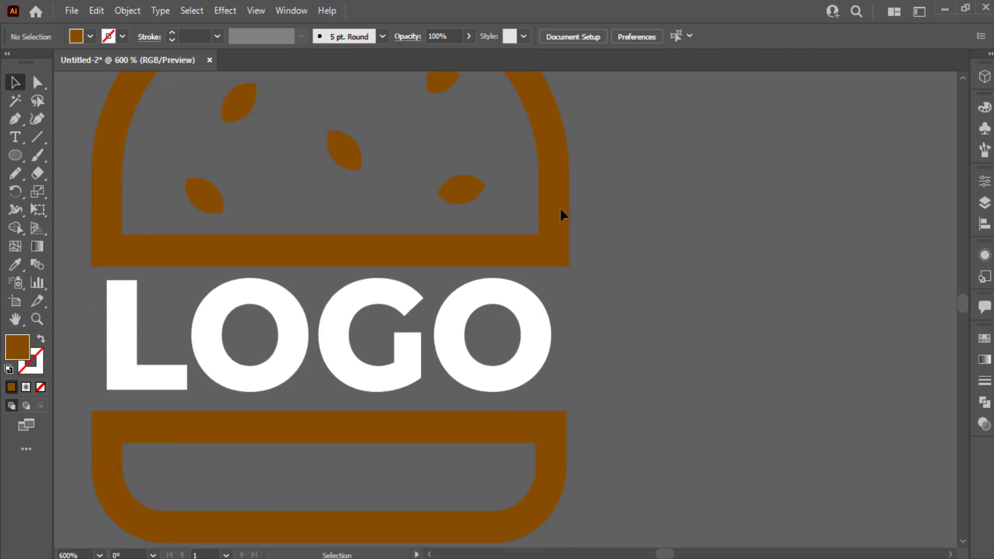
{"action": "left_click", "coordinate": [554, 208]}
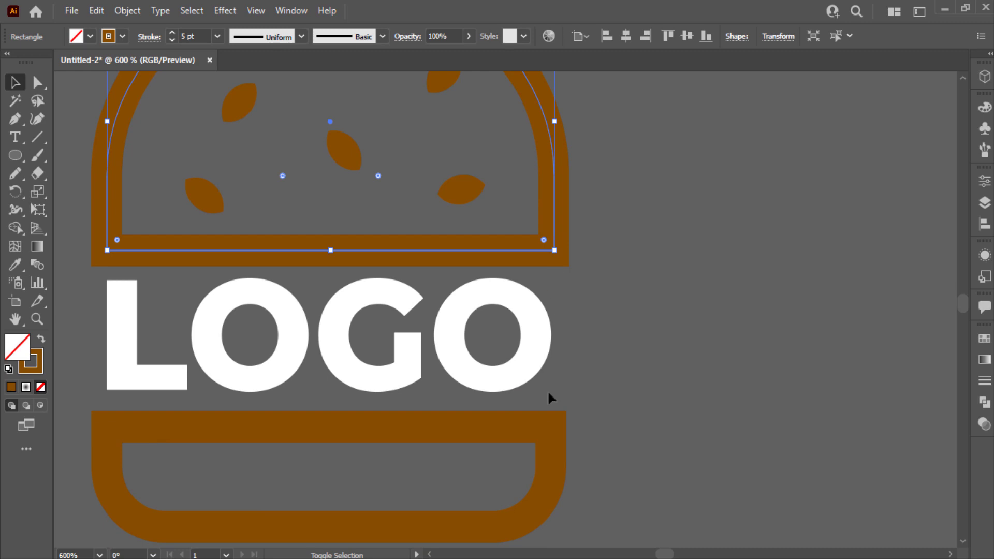
{"action": "left_click", "coordinate": [551, 445], "text": "shift"}
{"action": "scroll", "coordinate": [193, 42], "scroll_direction": "down", "scroll_amount": 2}
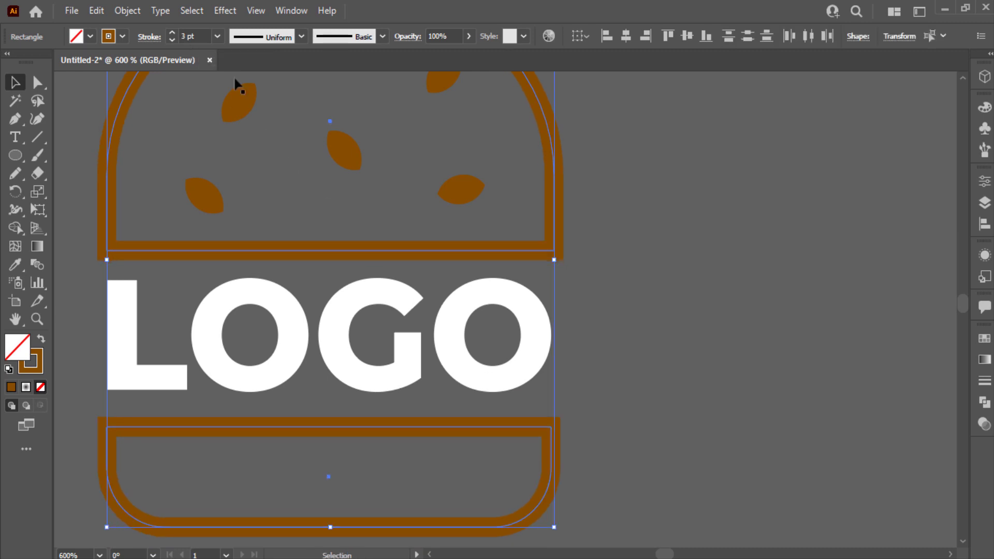
- Recolour the LOGO text brown by sampling the brown palette swatch
{"action": "left_click", "coordinate": [440, 341]}
{"action": "key", "text": "ctrl+0"}
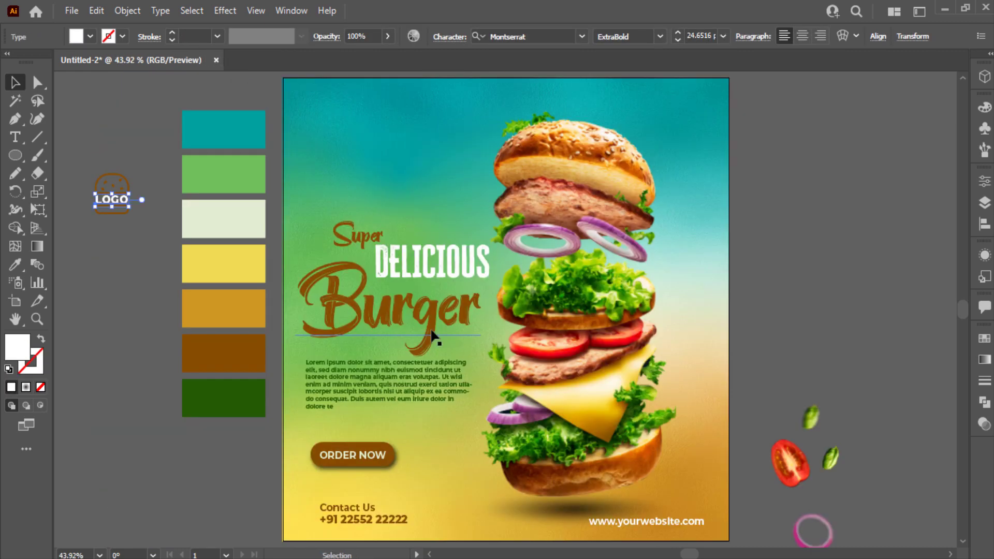
{"action": "key", "text": "i"}
{"action": "left_click", "coordinate": [251, 354]}
{"action": "key", "text": "v"}
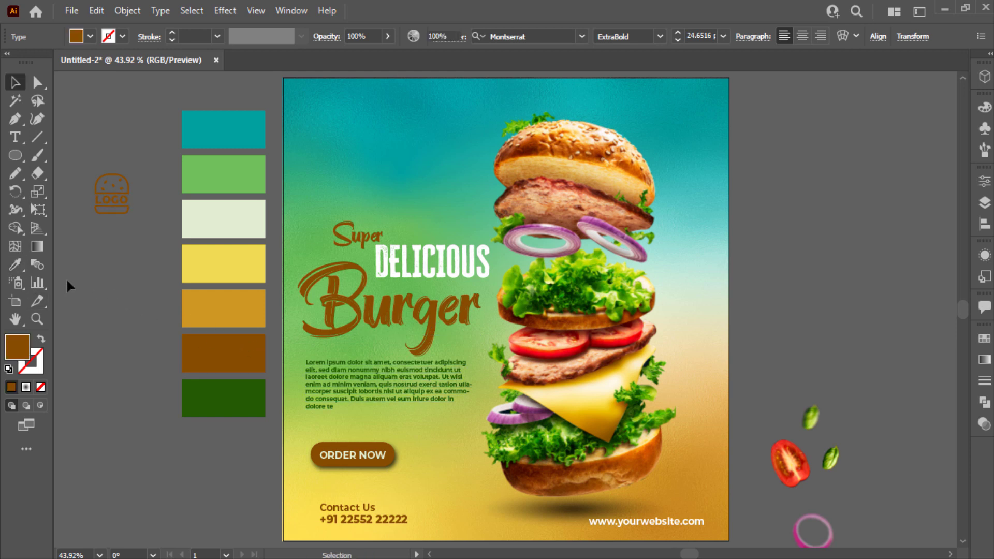
- Move the complete burger logo onto the poster's upper-left corner
{"action": "left_click", "coordinate": [67, 278]}
{"action": "left_click_drag", "start_coordinate": [117, 211], "coordinate": [337, 127]}
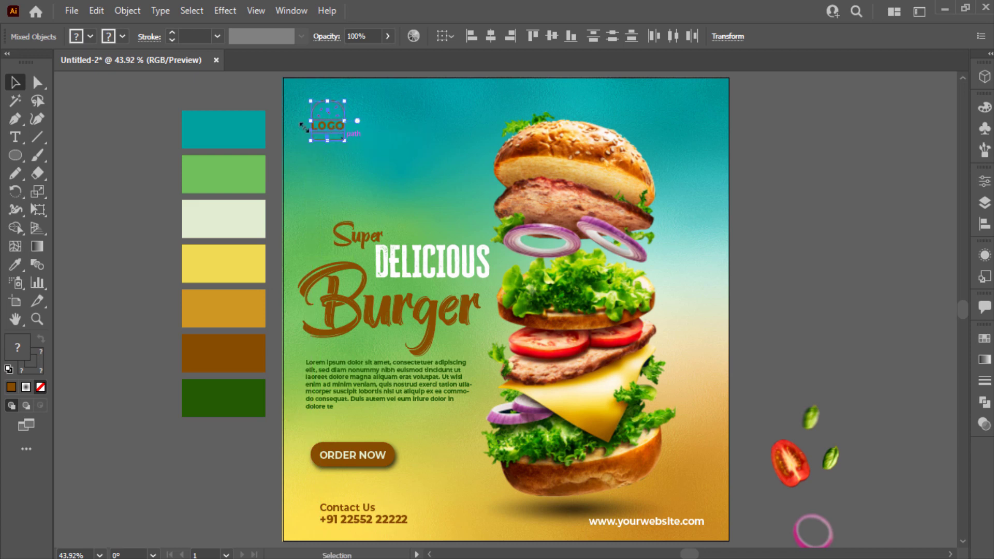
{"action": "left_click", "coordinate": [146, 127]}
- Recolour the LOGO text with the pale green palette swatch using the Eyedropper
{"action": "left_click", "coordinate": [309, 134]}
{"action": "key", "text": "i"}
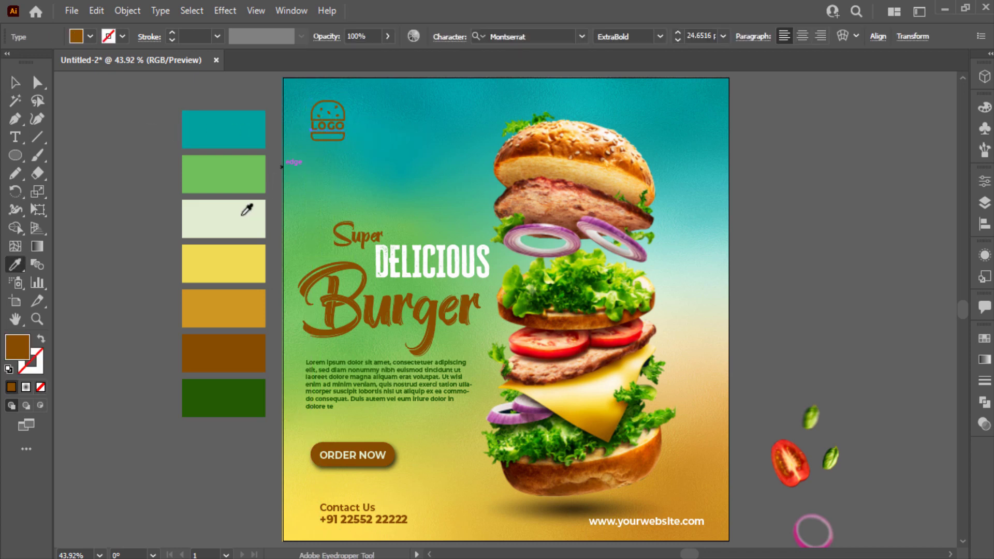
{"action": "left_click", "coordinate": [242, 214]}
{"action": "key", "text": "v"}
{"action": "left_click", "coordinate": [116, 173]}
- Adjust the spacing between the LOGO text and the two bun halves of the logo on the poster
{"action": "scroll", "coordinate": [227, 158], "scroll_direction": "up", "scroll_amount": 2, "text": "alt"}
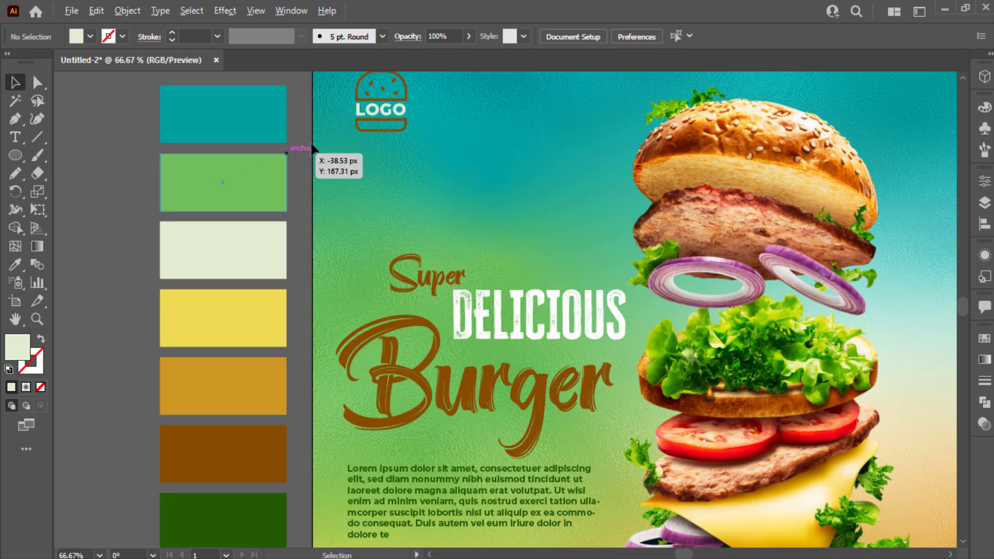
{"action": "left_click", "coordinate": [375, 130]}
{"action": "scroll", "coordinate": [370, 131], "scroll_direction": "up", "scroll_amount": 3}
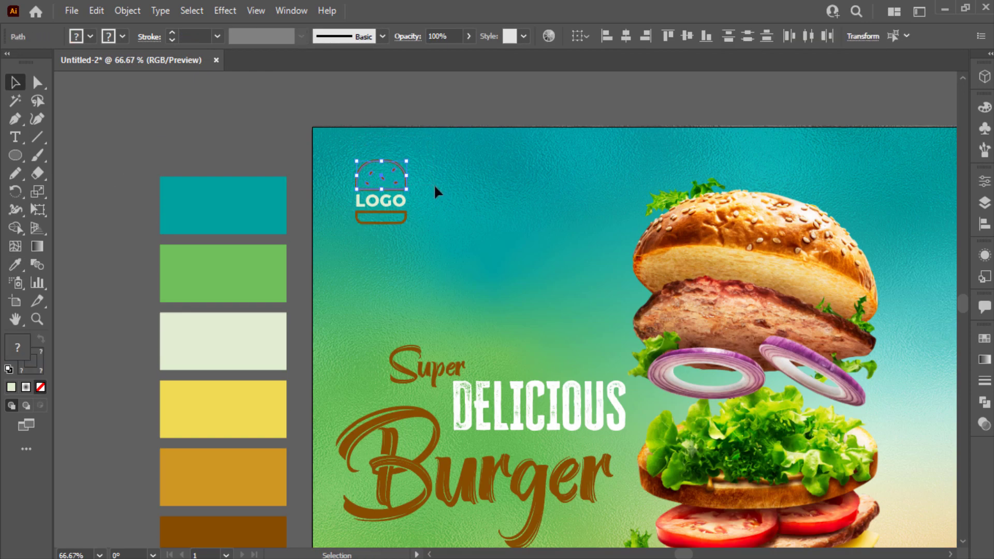
{"action": "left_click", "coordinate": [459, 189]}
{"action": "key", "text": "ctrl+0"}
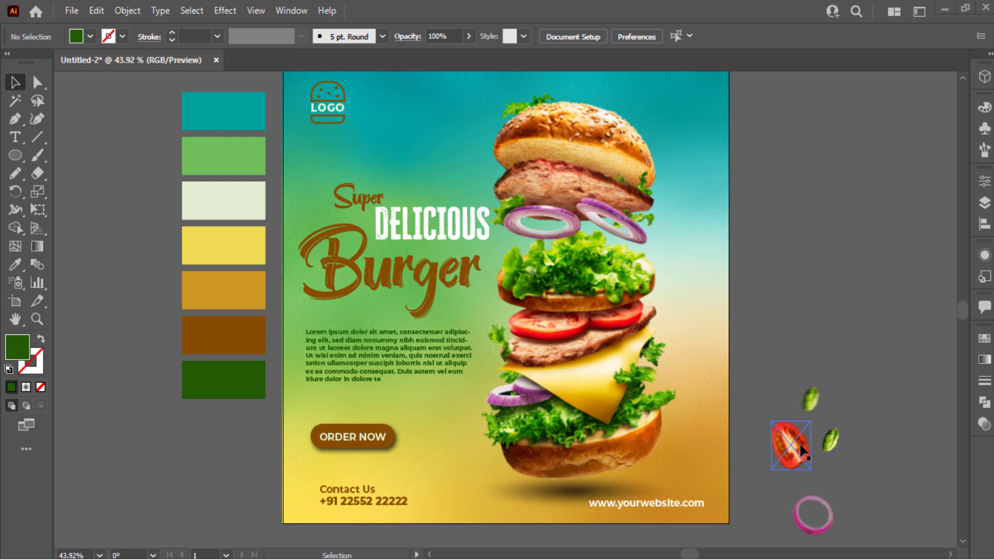
- Bring the loose tomato, leaf and onion images beside the poster to the front
{"action": "left_click_drag", "start_coordinate": [801, 449], "coordinate": [806, 309]}
{"action": "key", "text": "ctrl+z"}
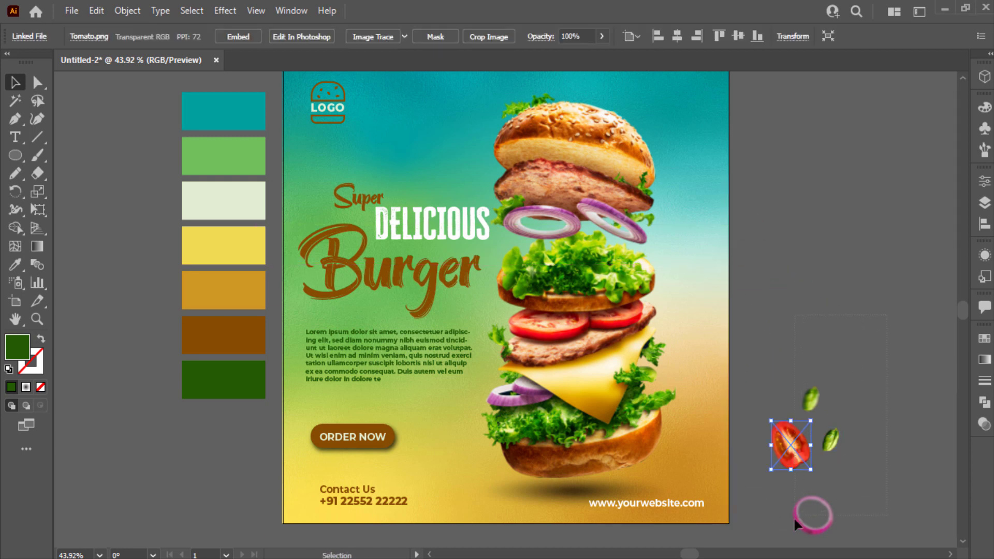
{"action": "right_click", "coordinate": [800, 444]}
{"action": "mouse_move", "coordinate": [832, 364]}
{"action": "left_click", "coordinate": [660, 360]}
{"action": "left_click", "coordinate": [842, 417]}
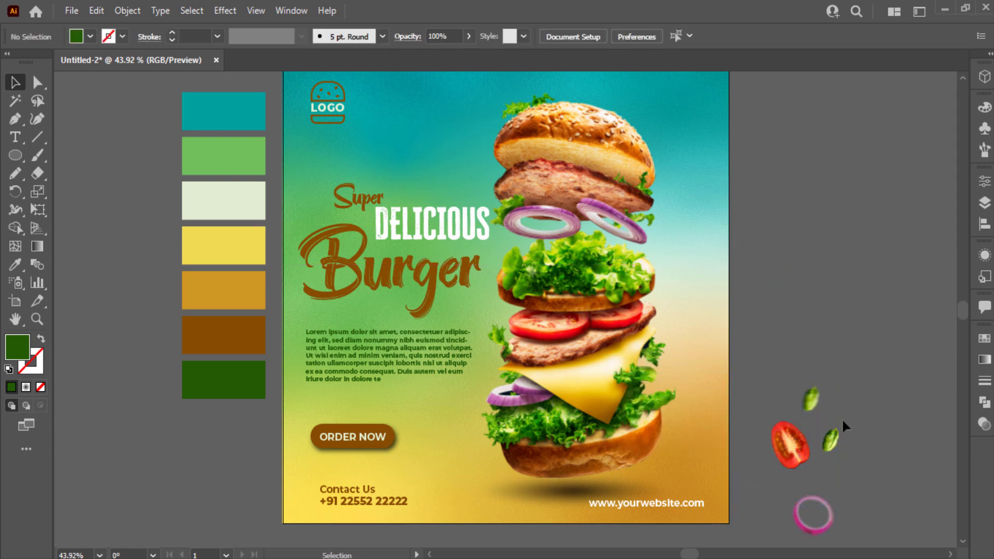
- Shift the loose ingredient images upward and place the tomato, slightly rotated, across the poster's right edge
{"action": "left_click_drag", "start_coordinate": [791, 522], "coordinate": [790, 523]}
{"action": "left_click_drag", "start_coordinate": [793, 431], "coordinate": [716, 216]}
{"action": "left_click", "coordinate": [825, 179]}
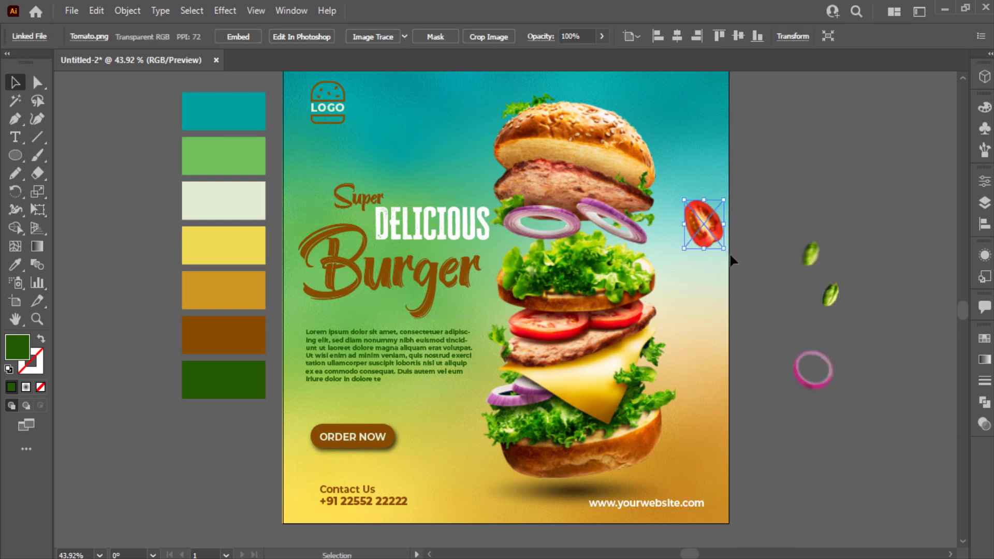
{"action": "left_click_drag", "start_coordinate": [730, 255], "coordinate": [757, 248]}
- Place a leaf beside the top bun and an enlarged, rotated leaf copy across the poster's lower right edge
{"action": "left_click_drag", "start_coordinate": [819, 256], "coordinate": [468, 156]}
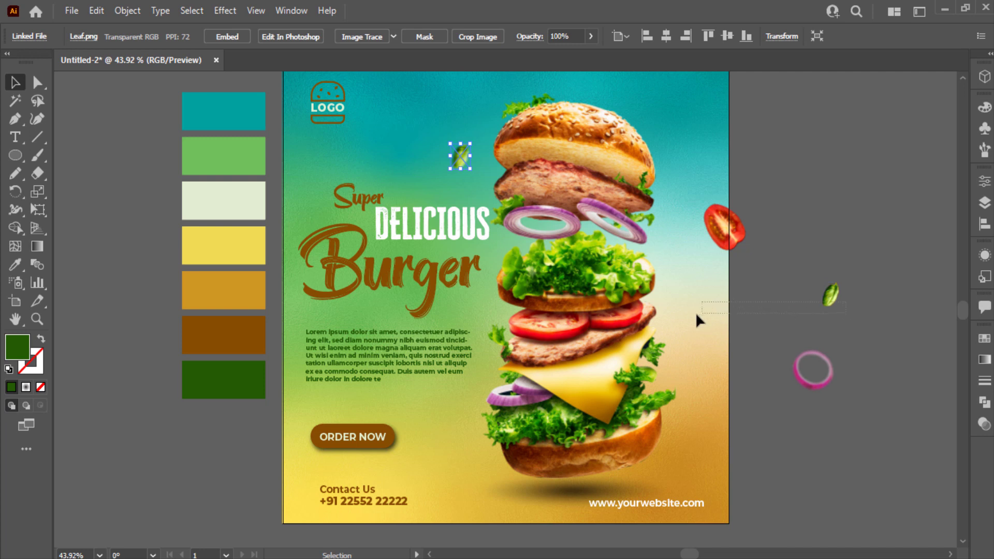
{"action": "left_click_drag", "start_coordinate": [696, 313], "coordinate": [695, 314]}
{"action": "left_click", "coordinate": [879, 284]}
{"action": "left_click_drag", "start_coordinate": [463, 157], "coordinate": [764, 407]}
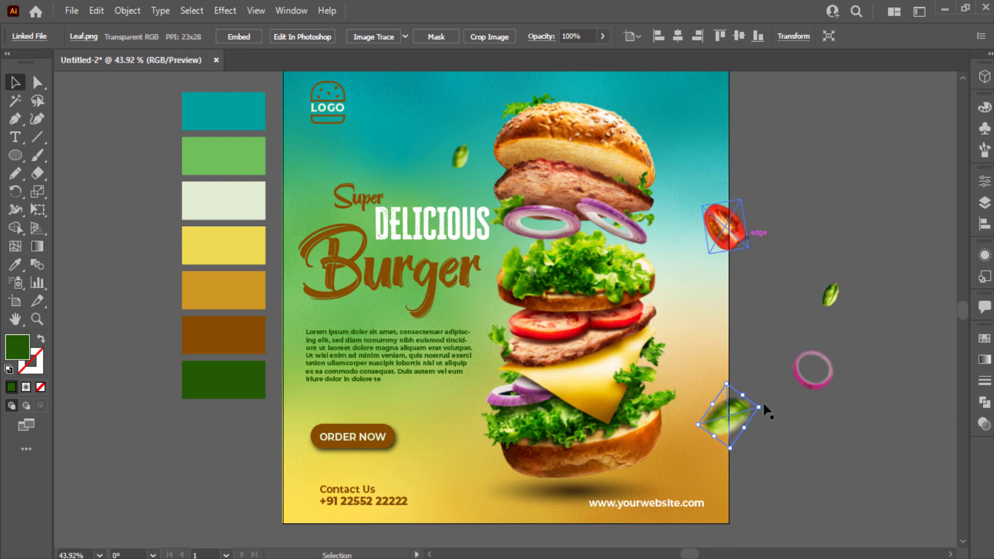
- Place a small rotated tomato copy beside the lower onion ring, and swap the leaf near the top bun for the second leaf image
{"action": "left_click_drag", "start_coordinate": [743, 245], "coordinate": [467, 408]}
{"action": "left_click", "coordinate": [448, 417]}
{"action": "left_click_drag", "start_coordinate": [464, 162], "coordinate": [867, 212]}
{"action": "left_click_drag", "start_coordinate": [832, 297], "coordinate": [471, 166]}
{"action": "left_click", "coordinate": [781, 155]}
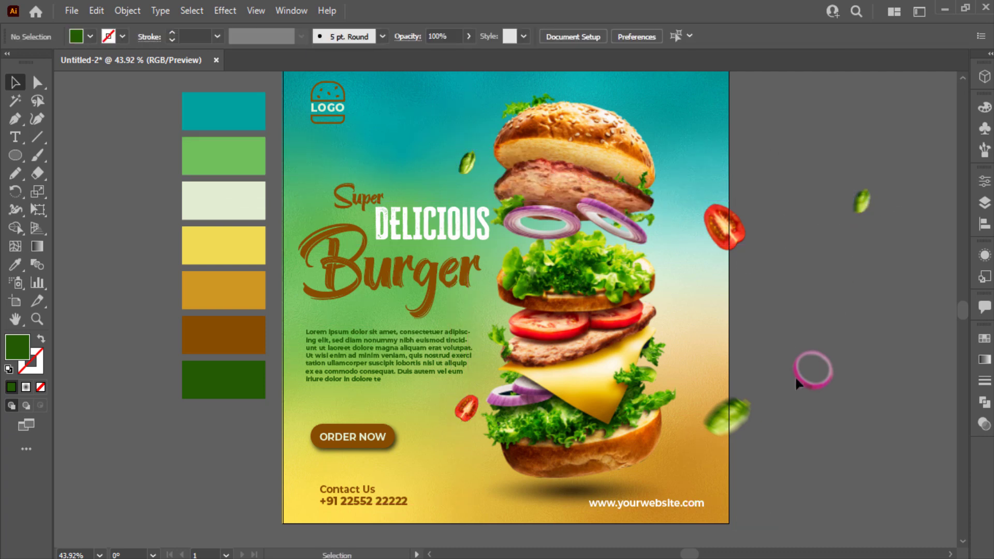
- Place a smaller onion ring to the right of the top bun and the loose first leaf to the right of the tomato layer
{"action": "left_click_drag", "start_coordinate": [796, 381], "coordinate": [685, 138]}
{"action": "left_click", "coordinate": [830, 317]}
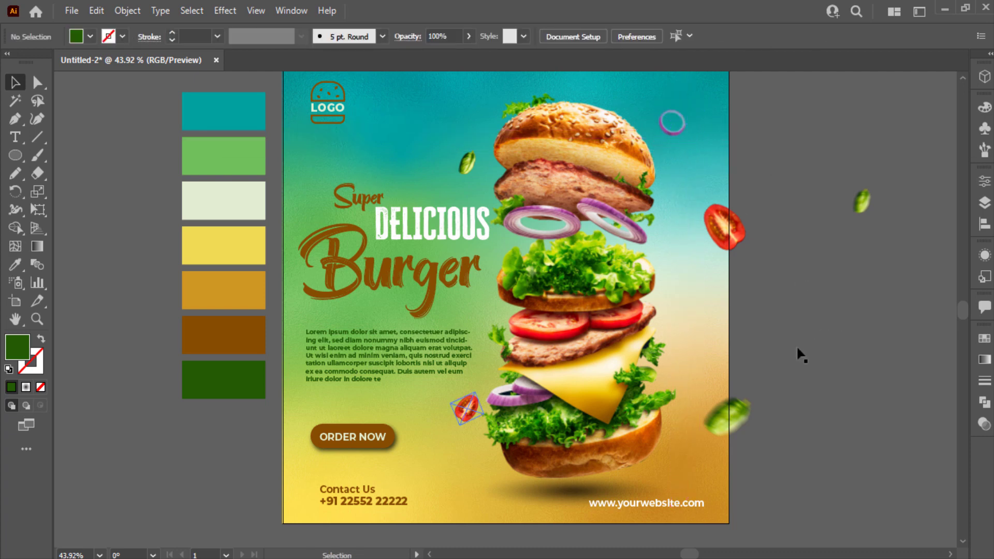
{"action": "left_click_drag", "start_coordinate": [728, 409], "coordinate": [687, 309]}
{"action": "left_click", "coordinate": [865, 206]}
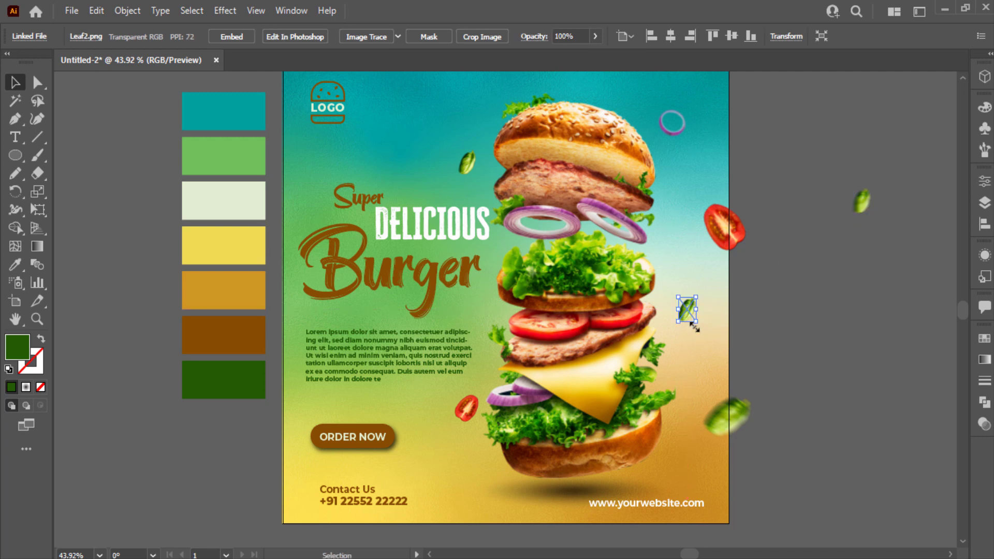
{"action": "key", "text": "Delete"}
{"action": "left_click_drag", "start_coordinate": [859, 200], "coordinate": [687, 302]}
- Apply a Drop Shadow effect to the large tomato on the poster's right edge
{"action": "left_click", "coordinate": [743, 239]}
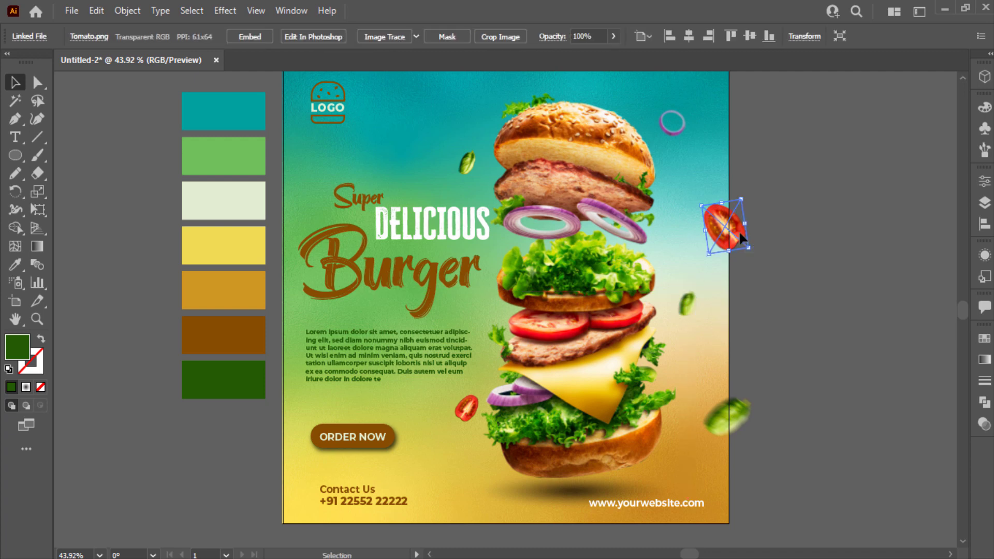
{"action": "left_click", "coordinate": [225, 10]}
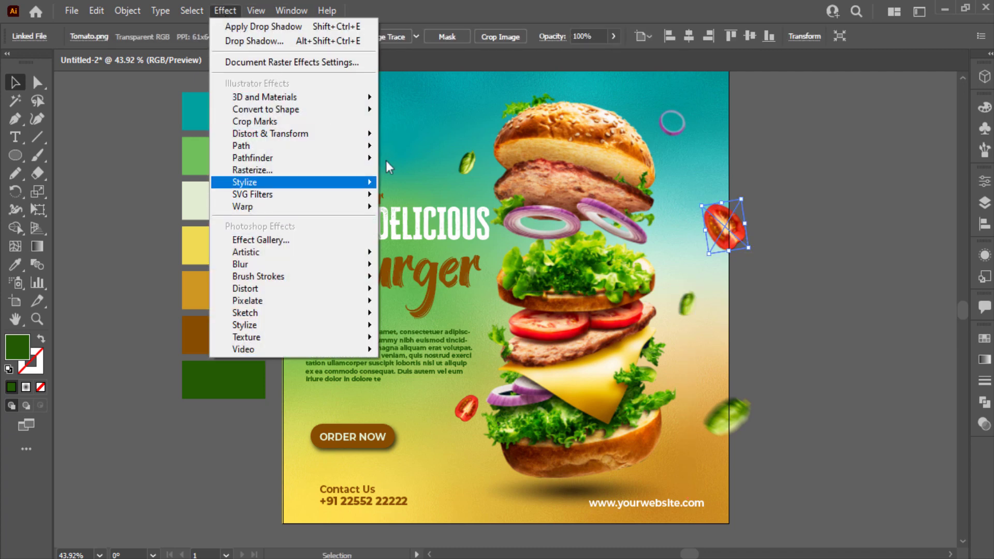
{"action": "mouse_move", "coordinate": [357, 182]}
{"action": "left_click", "coordinate": [409, 186]}
{"action": "key", "text": "Return"}
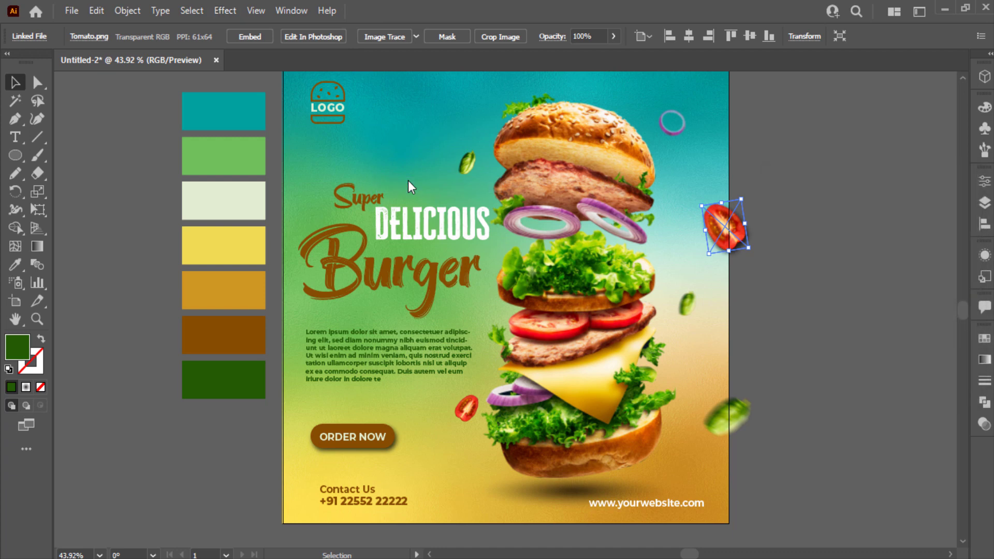
- Apply a Gaussian Blur with a radius of about 3.1 pixels to the large tomato on the right edge
{"action": "left_click", "coordinate": [225, 10]}
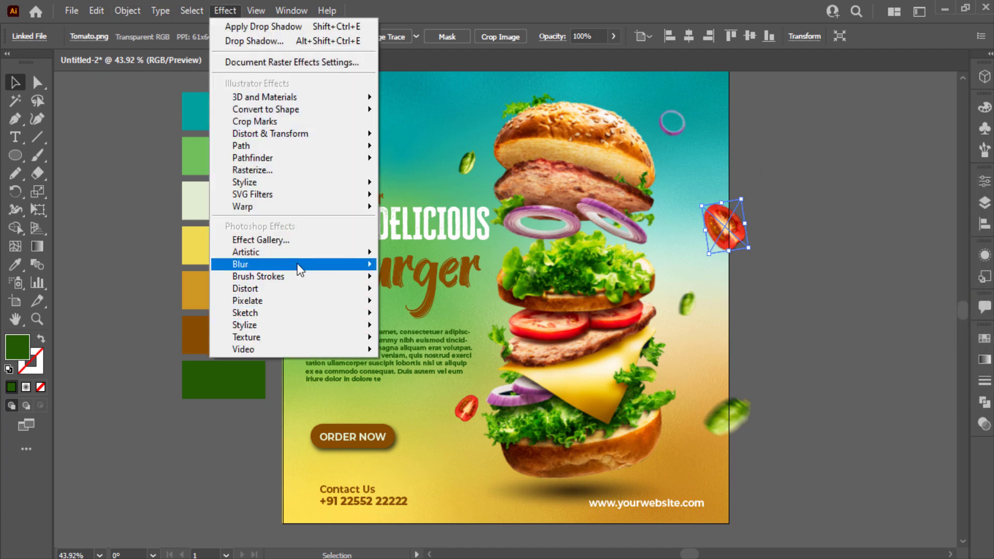
{"action": "mouse_move", "coordinate": [305, 264]}
{"action": "left_click", "coordinate": [388, 267]}
{"action": "left_click_drag", "start_coordinate": [739, 266], "coordinate": [728, 265]}
{"action": "left_click_drag", "start_coordinate": [756, 235], "coordinate": [754, 287]}
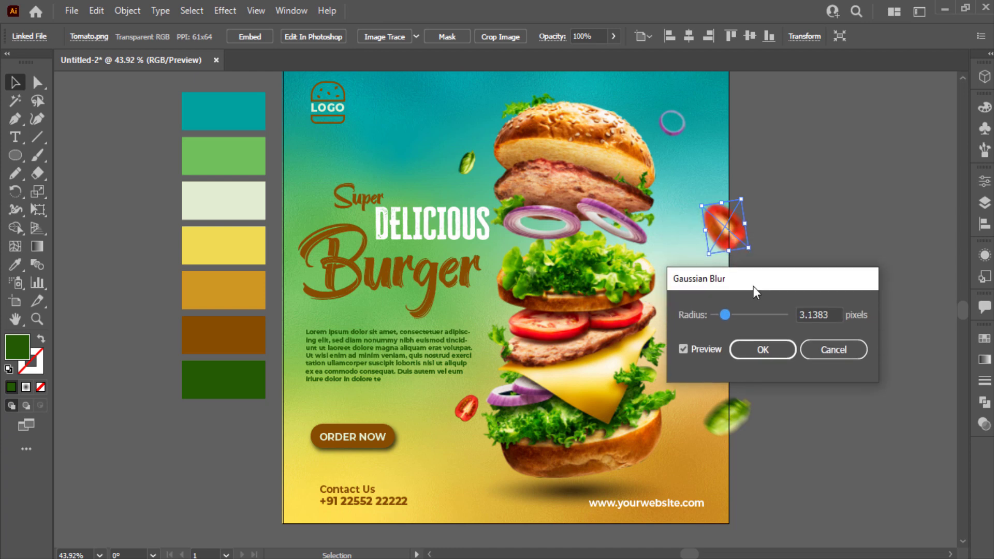
{"action": "left_click", "coordinate": [757, 345]}
{"action": "left_click", "coordinate": [806, 263]}
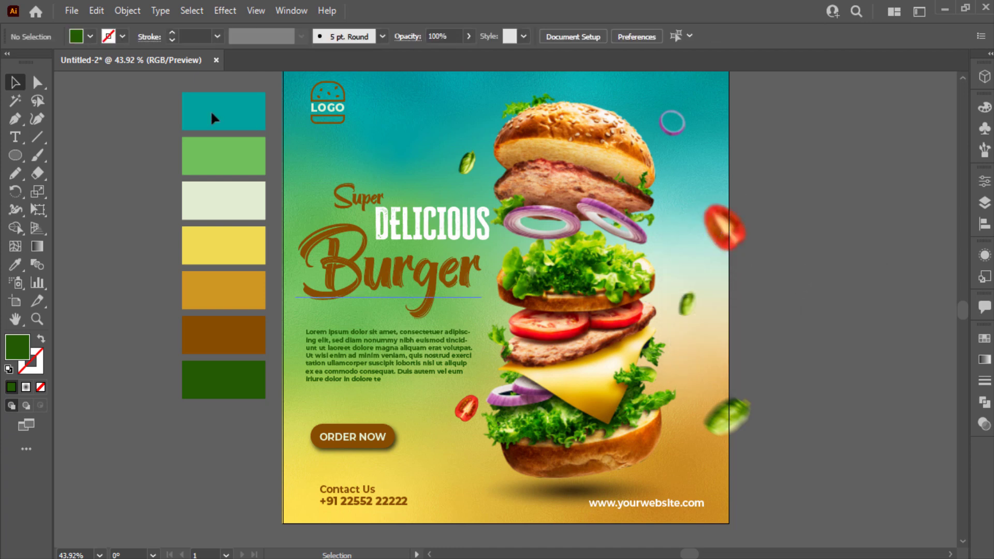
- Delete the seven colour palette swatches beside the poster
{"action": "left_click", "coordinate": [225, 411]}
{"action": "key", "text": "Delete"}
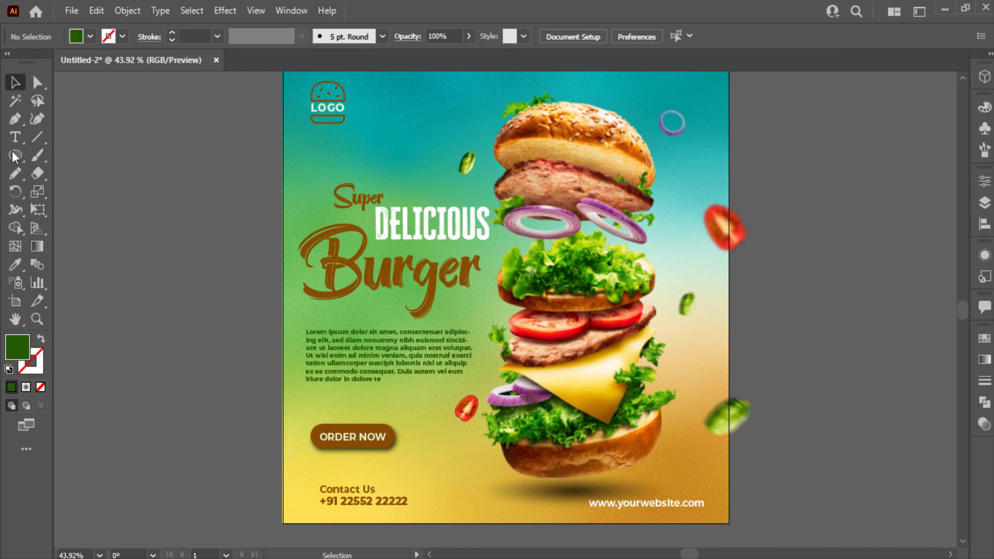
- Create a 1000 by 1000 px rectangle and align it horizontally and vertically to cover the artboard
{"action": "left_click_drag", "start_coordinate": [15, 155], "coordinate": [78, 155]}
{"action": "left_click", "coordinate": [181, 154]}
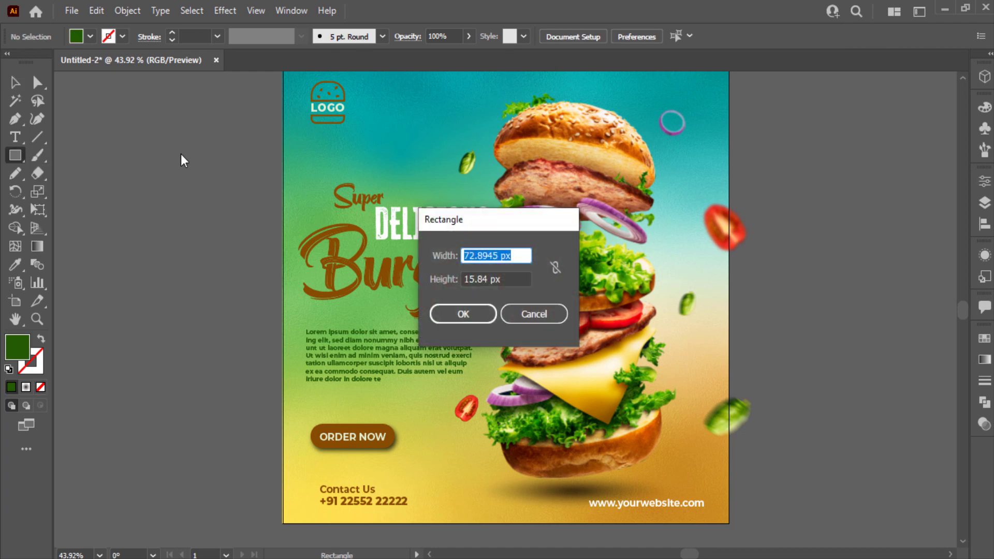
{"action": "type", "text": "1000"}
{"action": "key", "text": "Tab"}
{"action": "type", "text": "1000"}
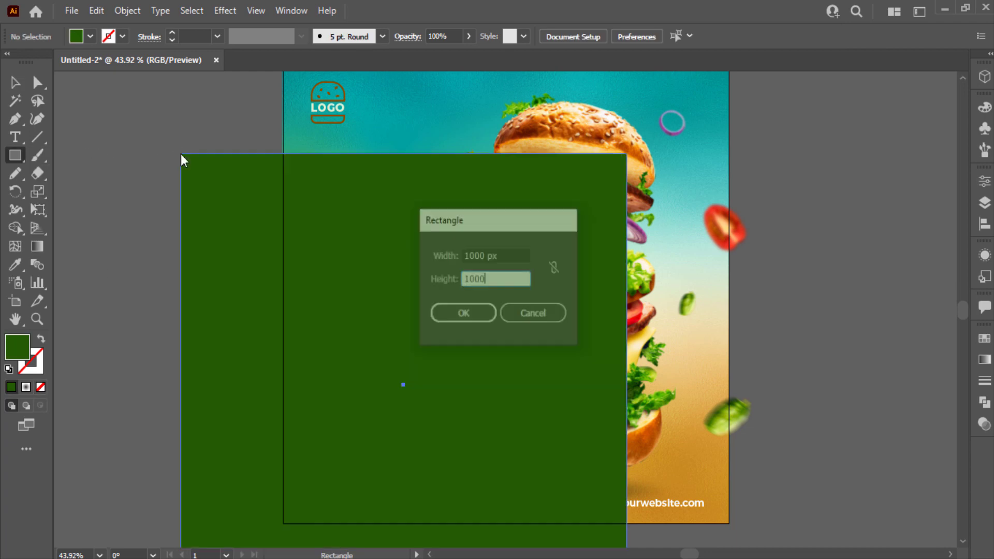
{"action": "key", "text": "Return"}
{"action": "left_click", "coordinate": [627, 40]}
{"action": "left_click", "coordinate": [684, 39]}
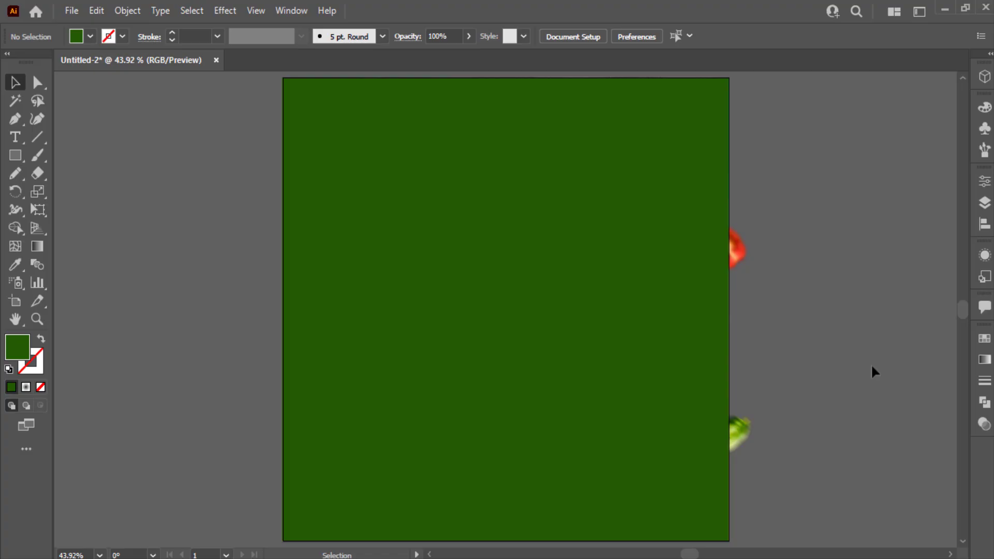
- Select all artwork and make a clipping mask with the artboard-sized rectangle
{"action": "key", "text": "ctrl+a"}
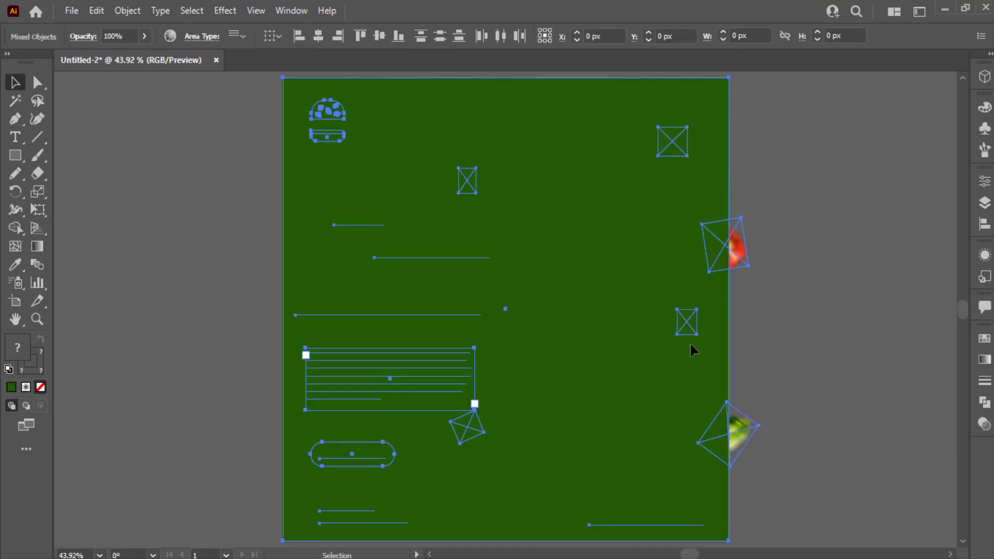
{"action": "right_click", "coordinate": [691, 344]}
{"action": "left_click", "coordinate": [750, 231]}
{"action": "left_click", "coordinate": [791, 247]}
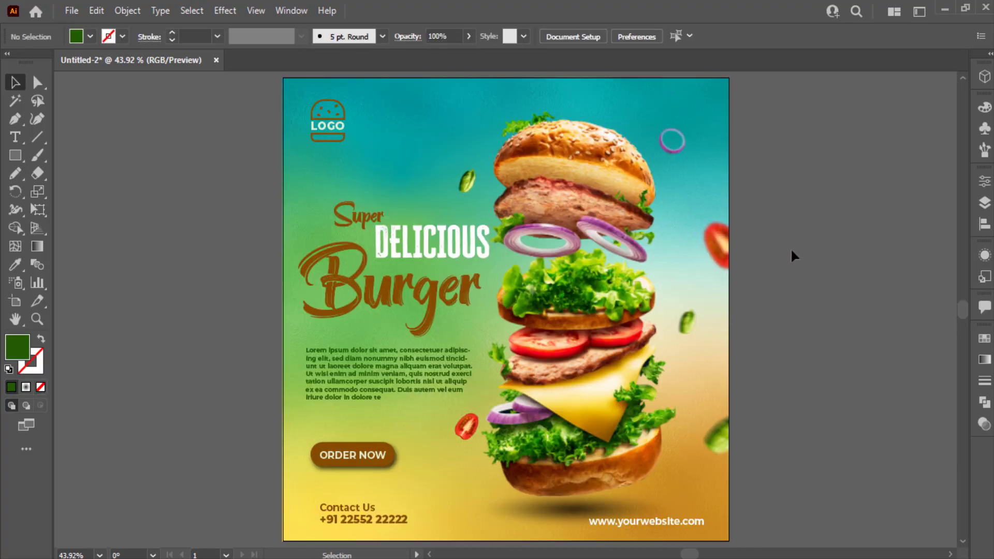